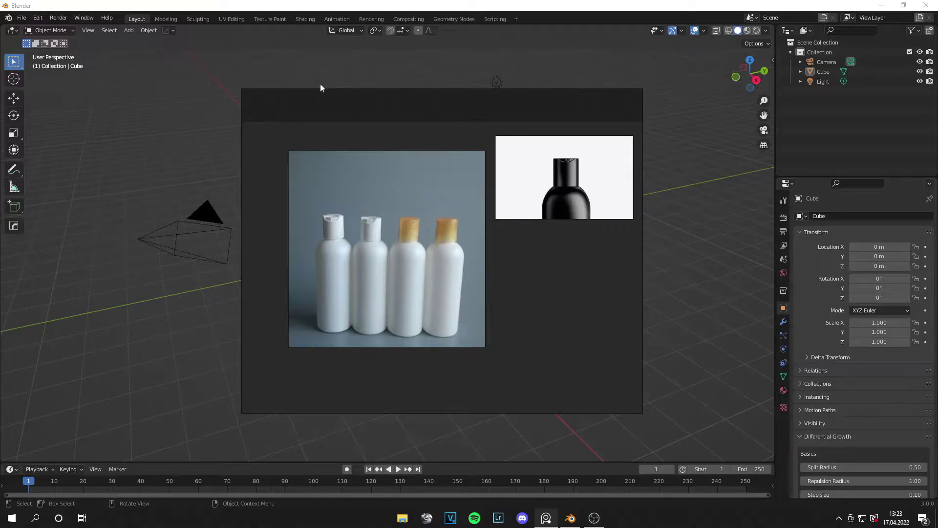
# Move the reference board aside and examine the shape of the bottles and the dark bottle's shoulder and cap
pyautogui.moveTo(380, 130); pyautogui.dragTo(164, 59)
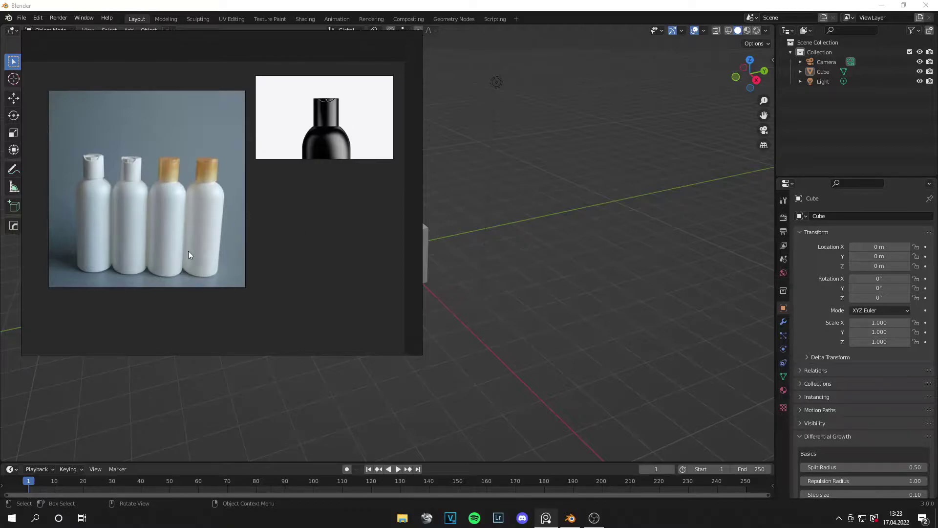
pyautogui.scroll(4, 189, 255)
pyautogui.scroll(-3, 141, 218)
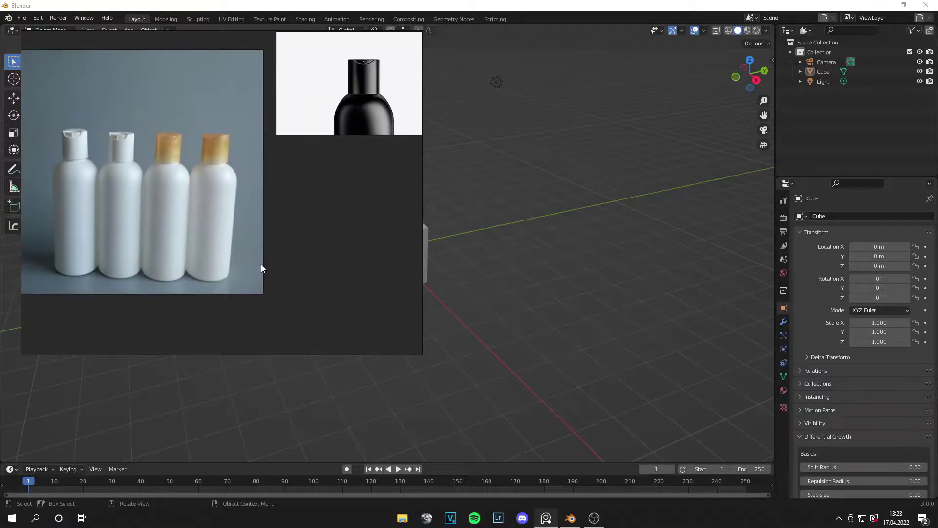
pyautogui.scroll(2, 352, 186)
pyautogui.moveTo(352, 188); pyautogui.dragTo(304, 285, button='middle')
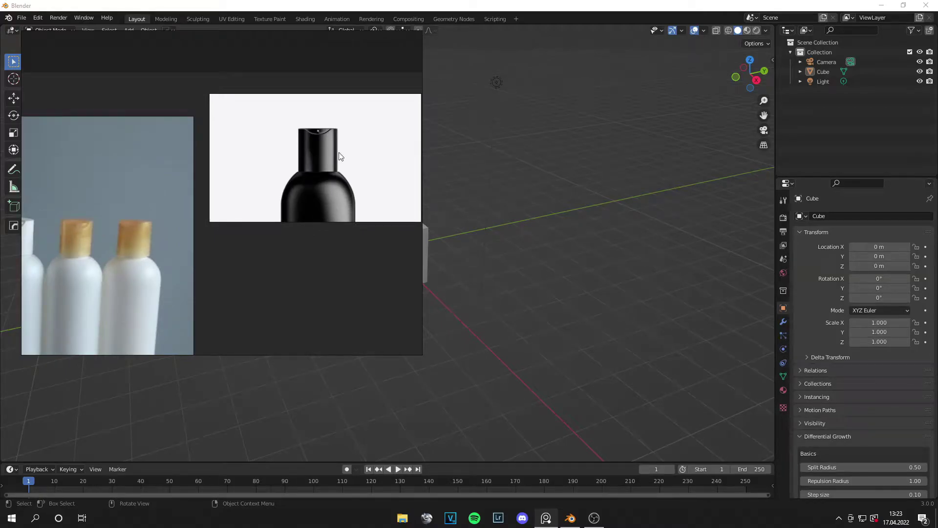
pyautogui.scroll(-3, 285, 295)
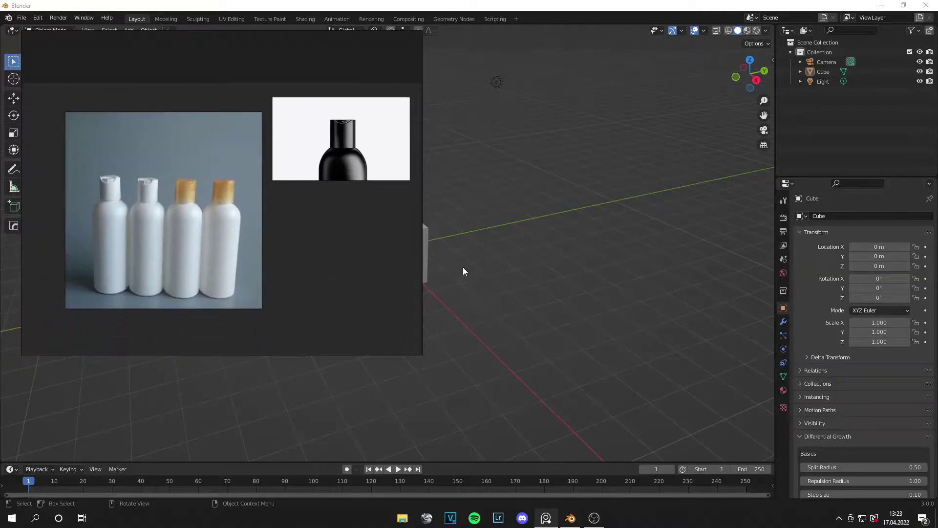
# Delete the default cube and add a mesh circle at the world origin
pyautogui.click(440, 242)
pyautogui.click(413, 244)
pyautogui.press('Delete')
pyautogui.hotkey('shift', 'a')
pyautogui.moveTo(413, 242)
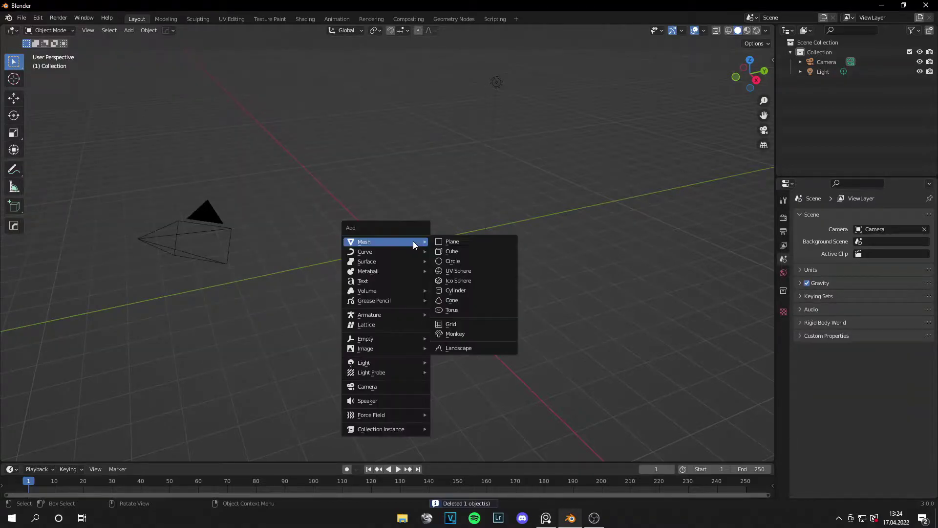
pyautogui.click(451, 260)
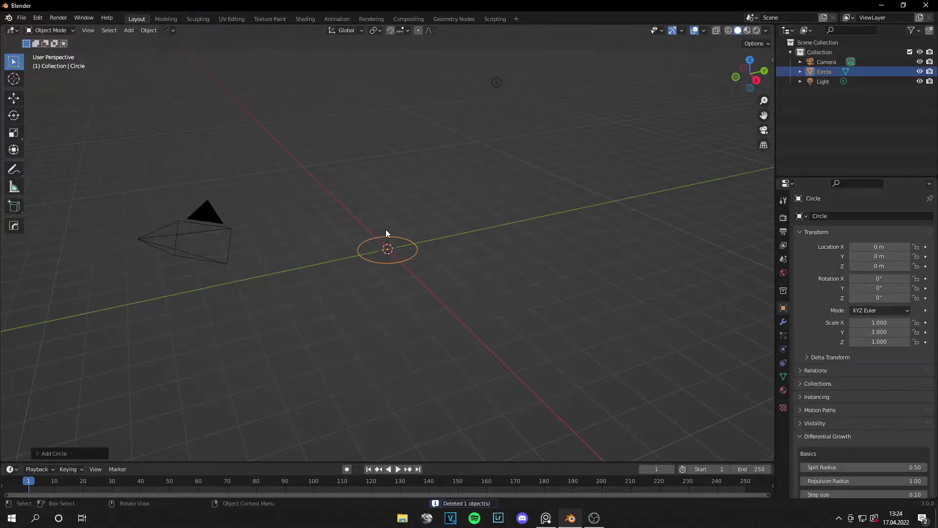
# Extrude the circle 4 m upward along Z in front view with snapping enabled to form the bottle's body
pyautogui.press('KP_1')
pyautogui.press('Tab')
pyautogui.press('Tab')
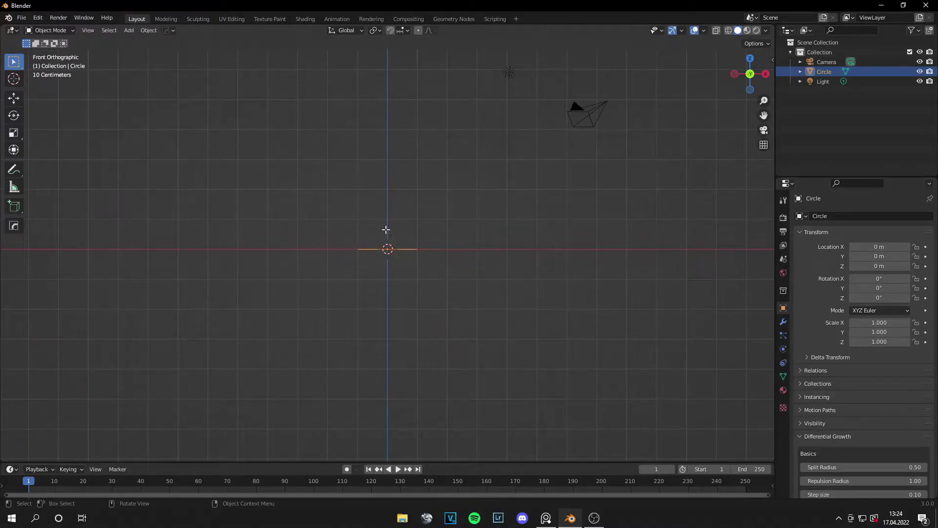
pyautogui.press('Tab')
pyautogui.keyDown('shift'); pyautogui.moveTo(389, 228); pyautogui.dragTo(409, 283, button='middle'); pyautogui.keyUp('shift')
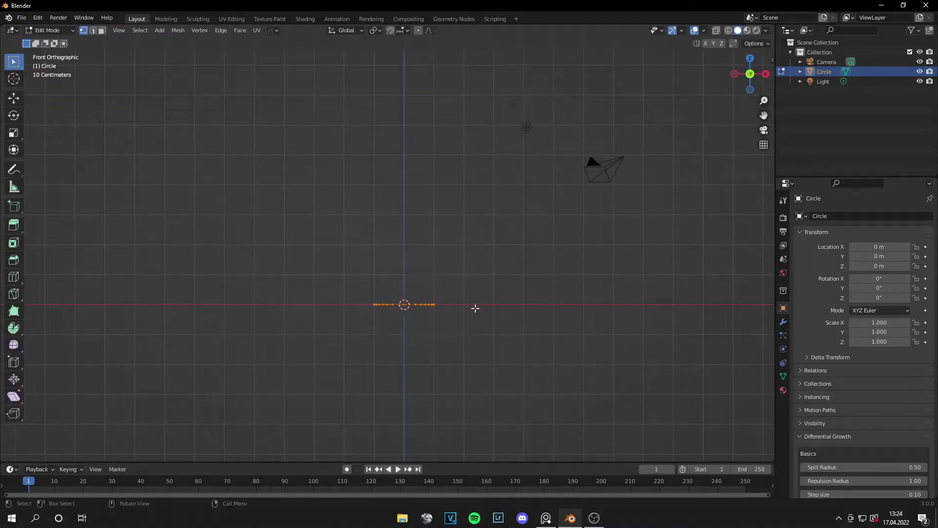
pyautogui.press('e')
pyautogui.rightClick(478, 192)
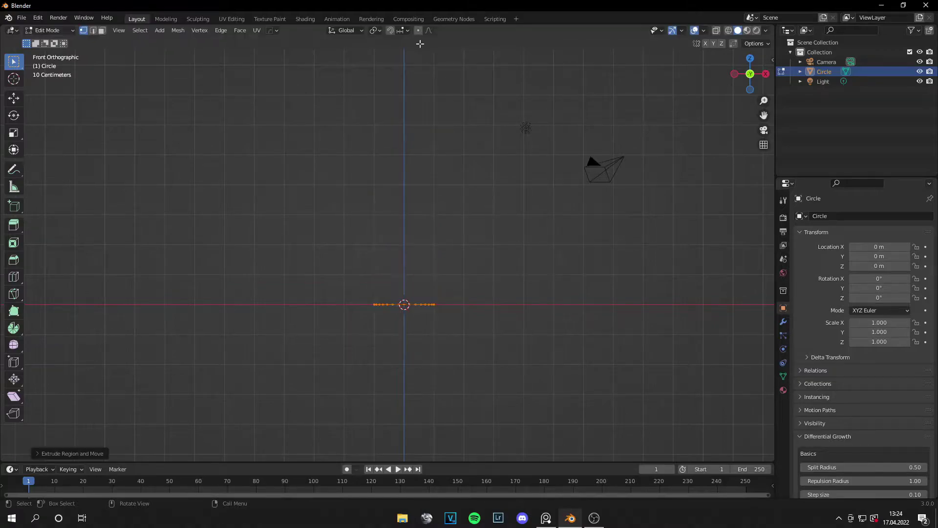
pyautogui.click(390, 30)
pyautogui.press('e')
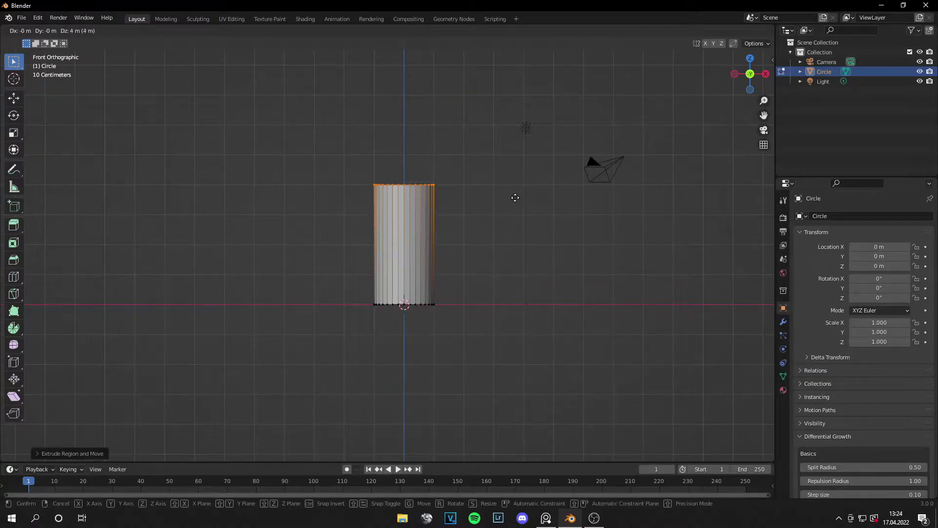
pyautogui.click(513, 199)
# Extrude the body's top ring a short distance upward and scale it to under half its width for the shoulder
pyautogui.moveTo(469, 239); pyautogui.dragTo(461, 317, button='middle')
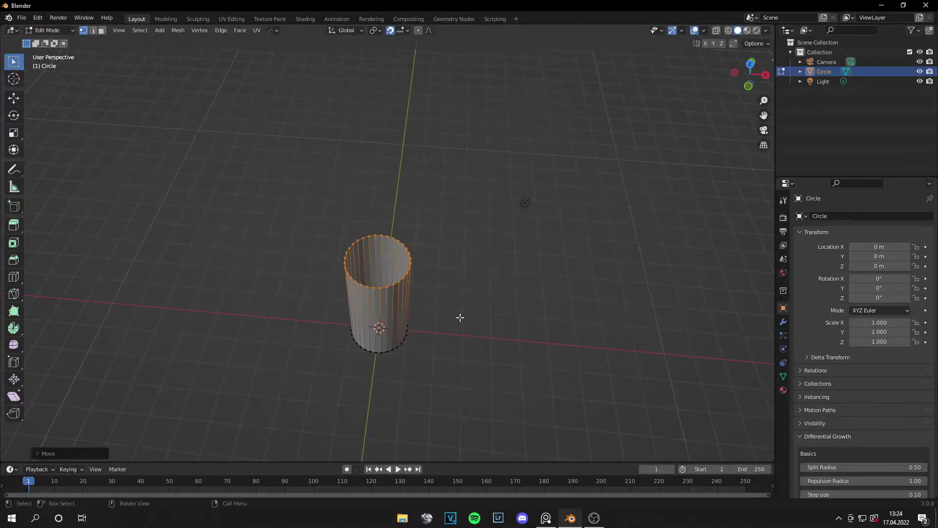
pyautogui.press('KP_1')
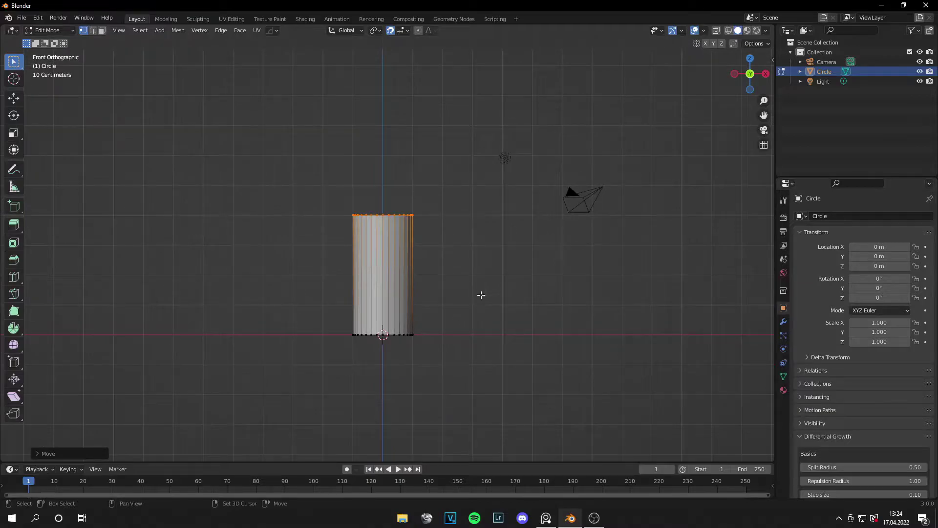
pyautogui.keyDown('shift'); pyautogui.moveTo(479, 293); pyautogui.dragTo(480, 351, button='middle'); pyautogui.keyUp('shift')
pyautogui.scroll(3, 476, 348)
pyautogui.press('e')
pyautogui.click(479, 315)
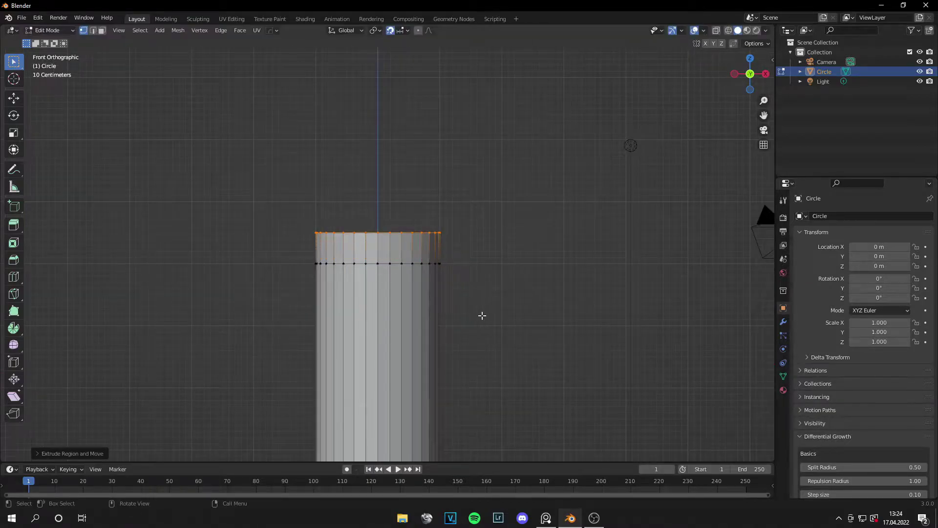
pyautogui.press('s')
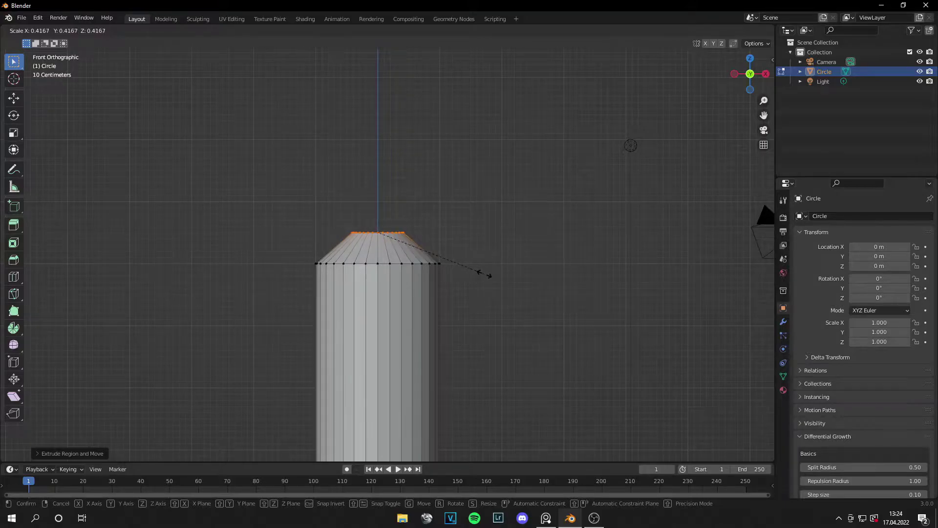
pyautogui.click(488, 277)
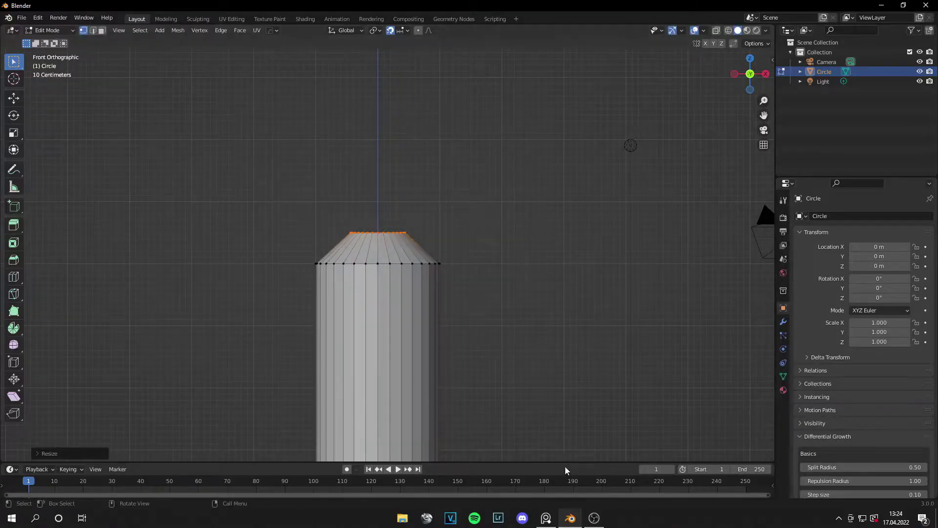
# Compare the shoulder with the bottle references and enlarge its top ring by a factor of about 1.11
pyautogui.click(546, 518)
pyautogui.moveTo(572, 524)
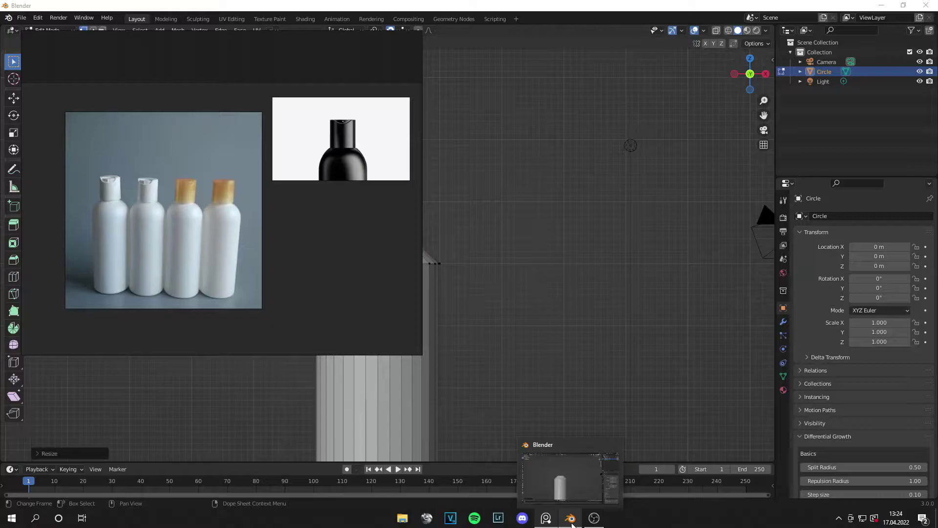
pyautogui.click(572, 524)
pyautogui.scroll(3, 480, 291)
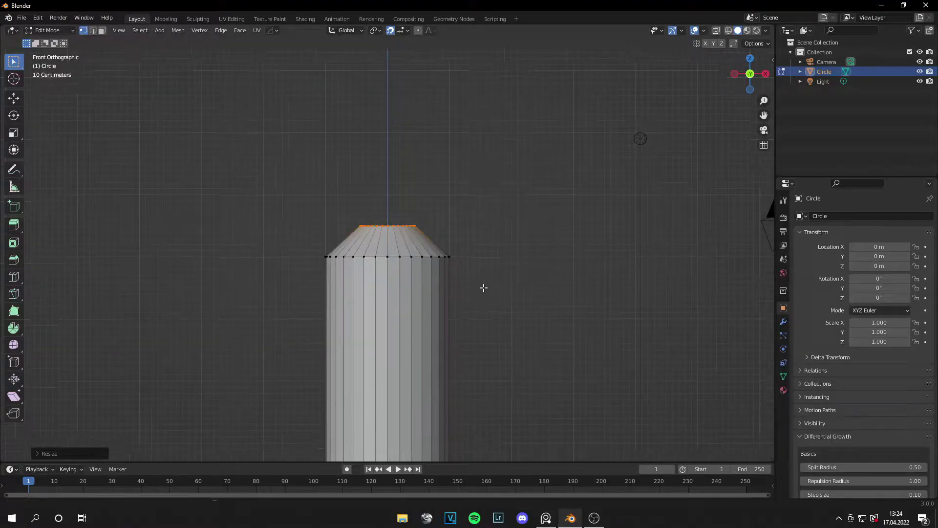
pyautogui.press('s')
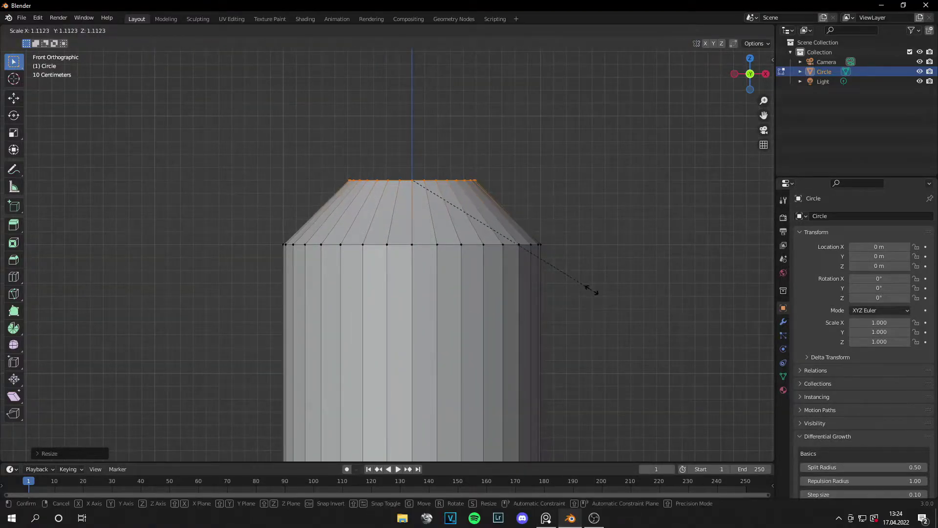
pyautogui.click(593, 292)
# Add a centred loop cut around the shoulder and scale it slightly outward
pyautogui.hotkey('ctrl', 'r')
pyautogui.click(372, 205)
pyautogui.click(372, 203)
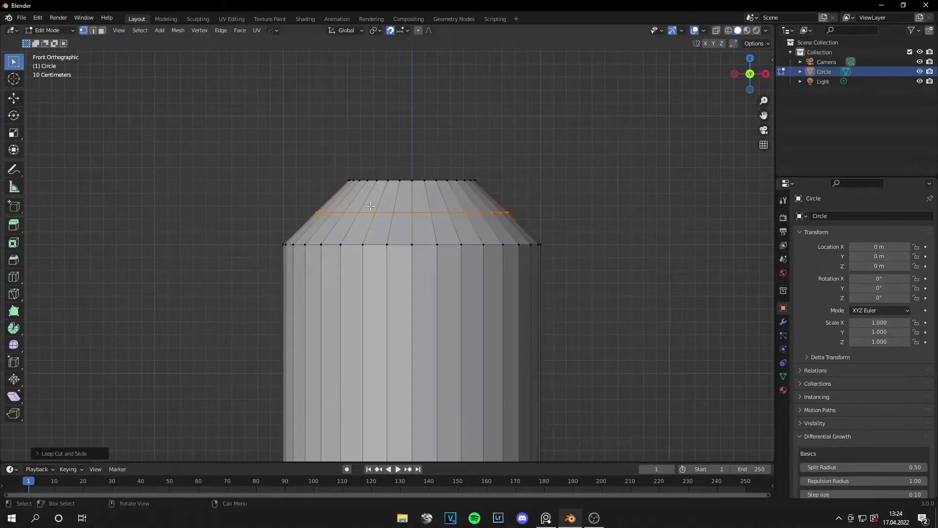
pyautogui.press('s')
pyautogui.click(513, 242)
# Try raising the shoulder's middle ring with a free move and scaling it inward
pyautogui.press('g')
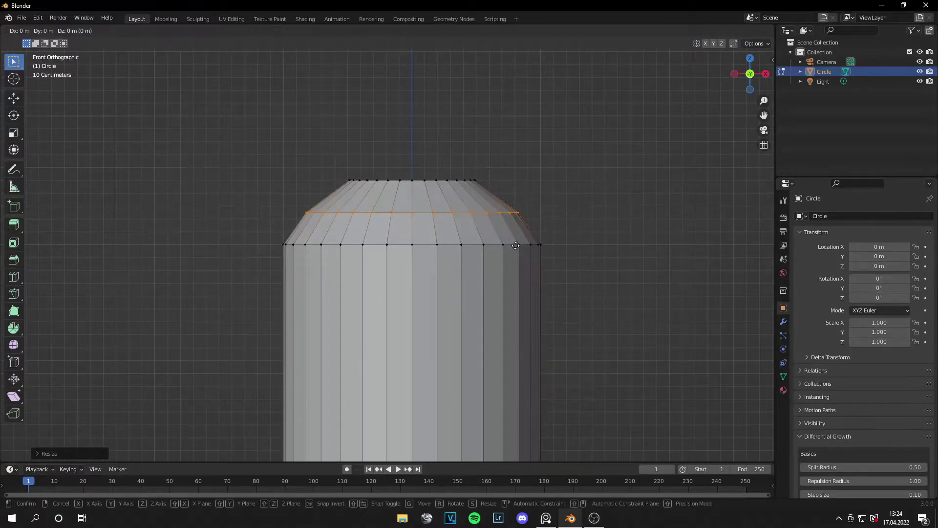
pyautogui.click(516, 227)
pyautogui.press('s')
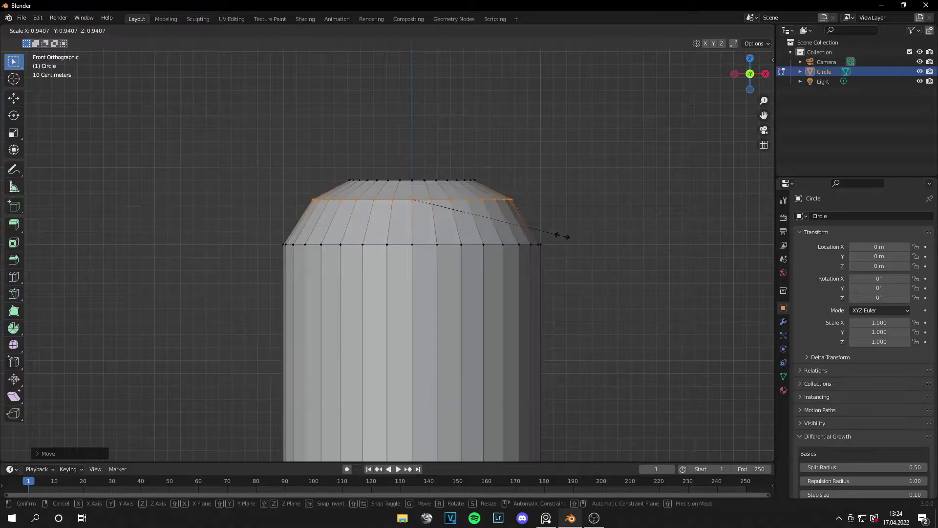
pyautogui.rightClick(553, 237)
pyautogui.hotkey('ctrl', 'z')
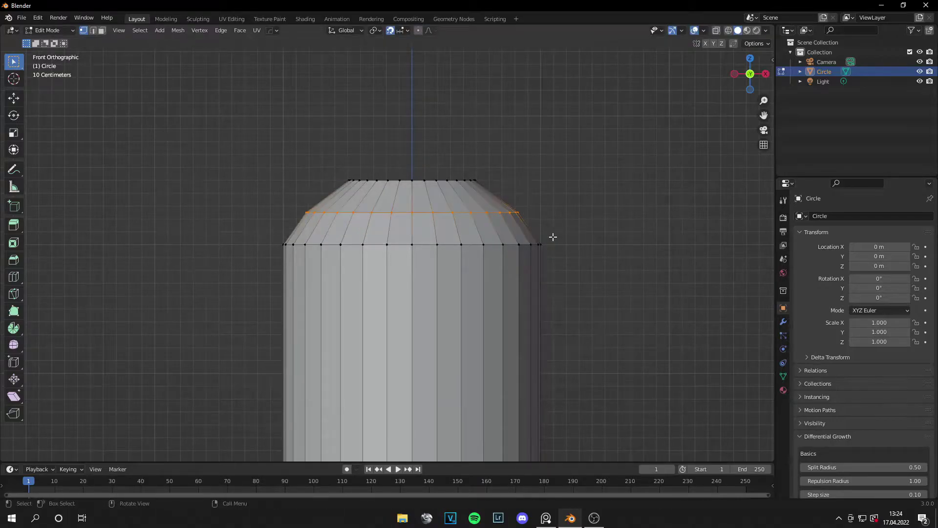
# Raise the shoulder's middle ring slightly along Z and scale it a little narrower to round the profile
pyautogui.press('s')
pyautogui.click(553, 237)
pyautogui.scroll(3, 419, 158)
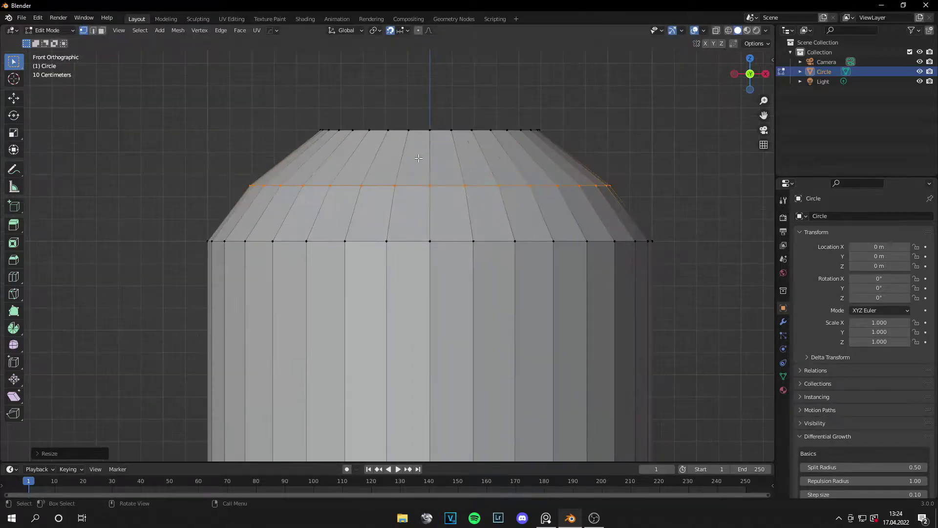
pyautogui.scroll(3, 441, 136)
pyautogui.press('g')
pyautogui.press('z')
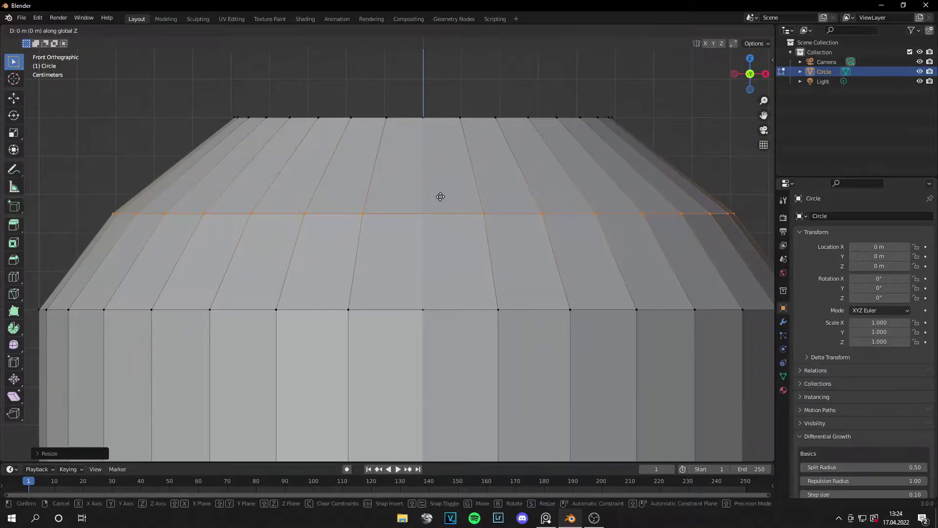
pyautogui.click(442, 181)
pyautogui.scroll(-5, 477, 192)
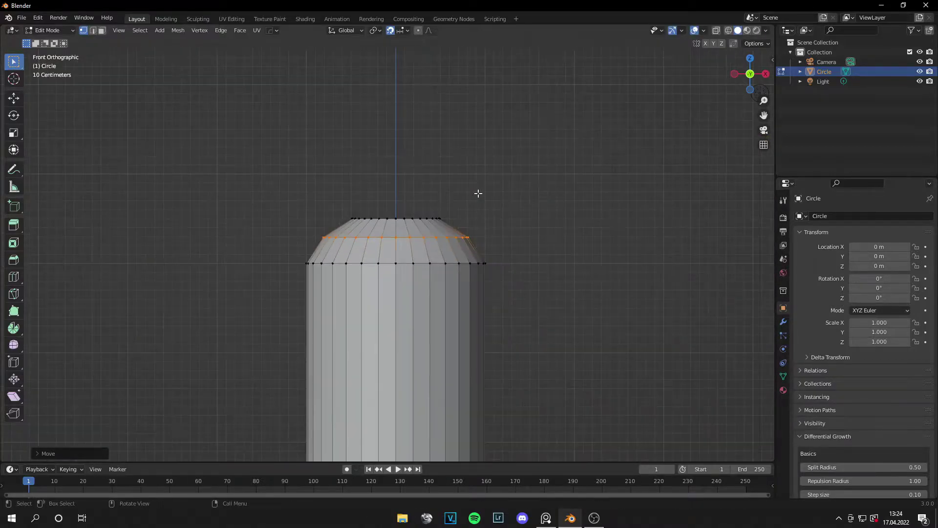
pyautogui.press('s')
pyautogui.click(509, 197)
# Examine the bottle's overall silhouette in Object Mode without the selection outline
pyautogui.press('Tab')
pyautogui.scroll(-5, 509, 206)
pyautogui.click(507, 208)
pyautogui.scroll(-3, 459, 247)
pyautogui.click(444, 258)
pyautogui.scroll(6, 444, 262)
pyautogui.click(439, 255)
pyautogui.press('Tab')
pyautogui.scroll(2, 447, 259)
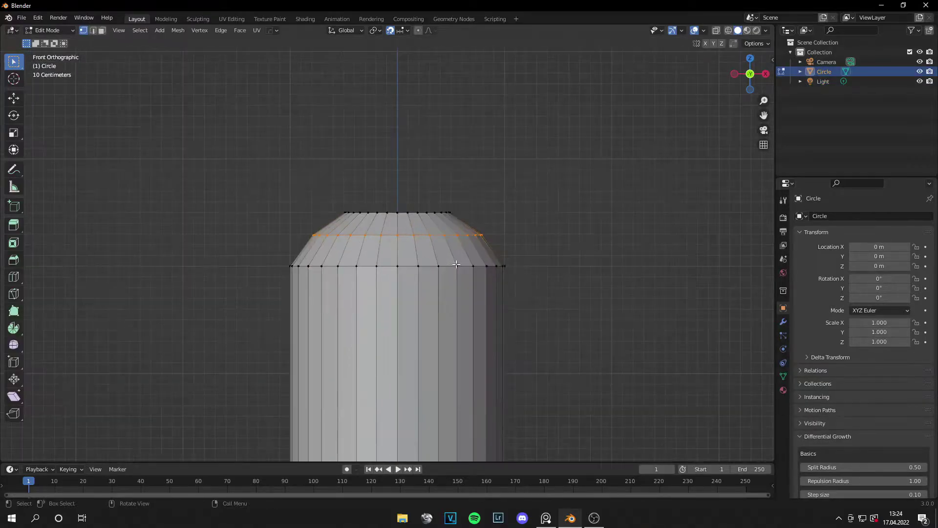
# Select the edge loop where the shoulder meets the body and lower it slightly along Z
pyautogui.press('2')
pyautogui.keyDown('alt'); pyautogui.click(386, 262); pyautogui.keyUp('alt')
pyautogui.scroll(1, 610, 248)
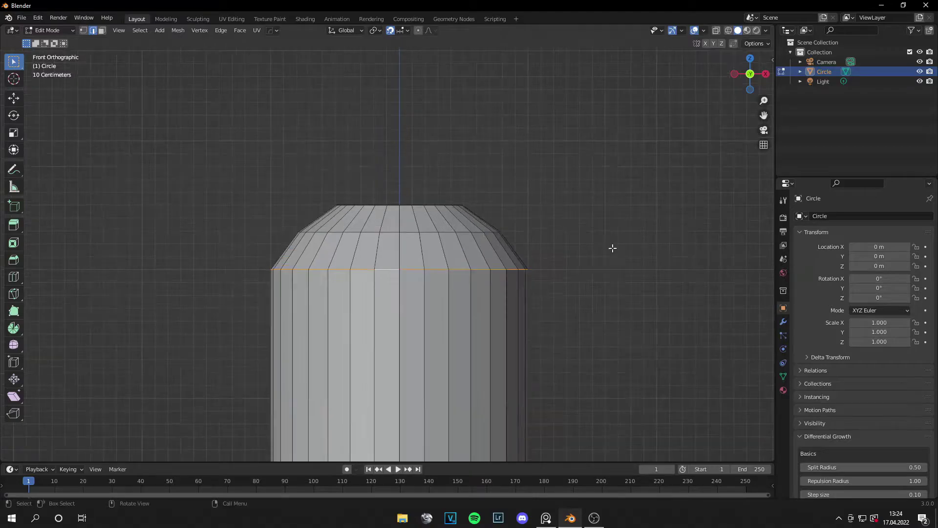
pyautogui.press('g')
pyautogui.press('z')
pyautogui.click(608, 276)
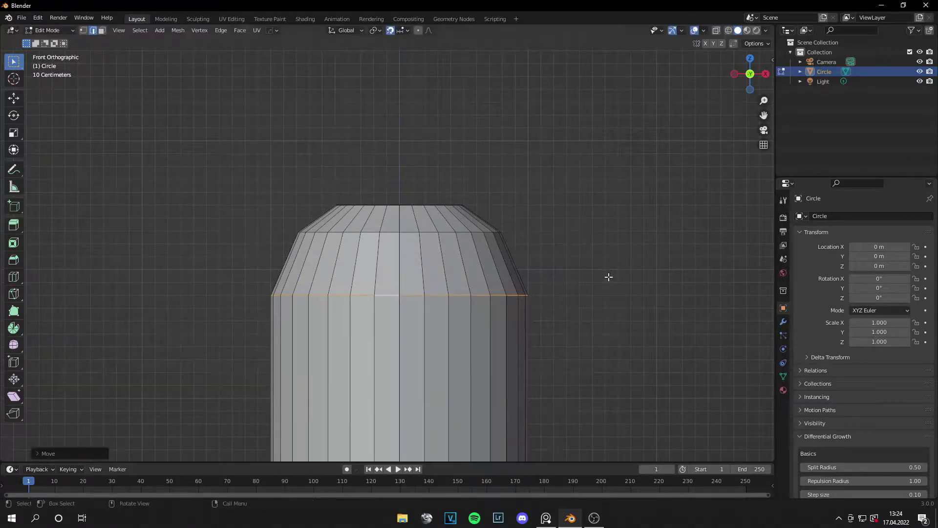
# Select the open edge loop at the bottle's bottom and fill it with a face
pyautogui.press('Tab')
pyautogui.scroll(-5, 574, 266)
pyautogui.click(572, 267)
pyautogui.moveTo(538, 273); pyautogui.dragTo(441, 288, button='middle')
pyautogui.scroll(5, 441, 266)
pyautogui.click(435, 304)
pyautogui.moveTo(456, 321); pyautogui.dragTo(458, 245, button='middle')
pyautogui.press('Tab')
pyautogui.keyDown('alt'); pyautogui.click(385, 305); pyautogui.keyUp('alt')
pyautogui.click(399, 309)
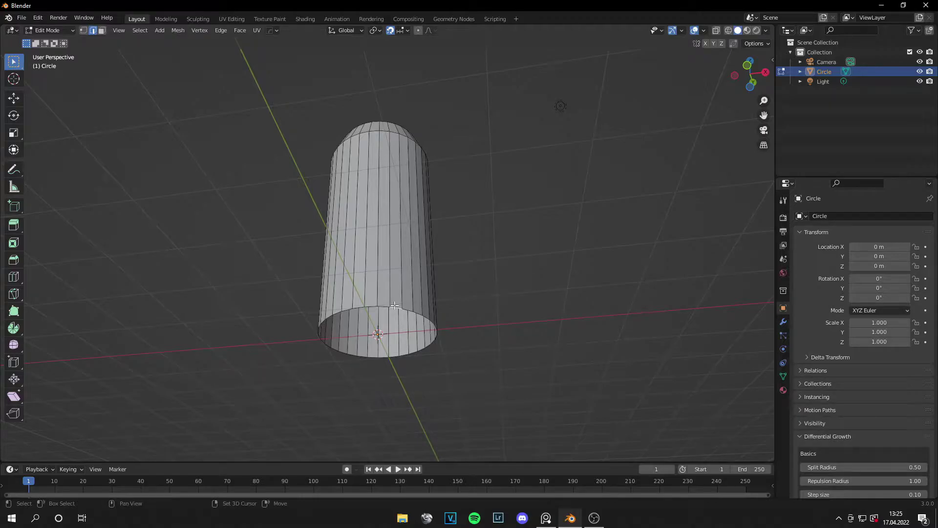
pyautogui.keyDown('alt'); pyautogui.click(394, 305); pyautogui.keyUp('alt')
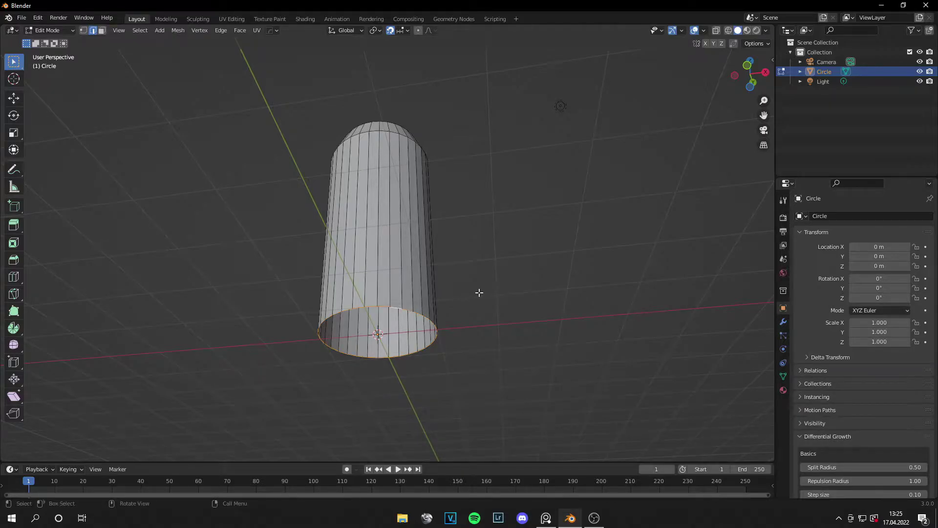
pyautogui.press('f')
pyautogui.moveTo(465, 238); pyautogui.dragTo(473, 255, button='middle')
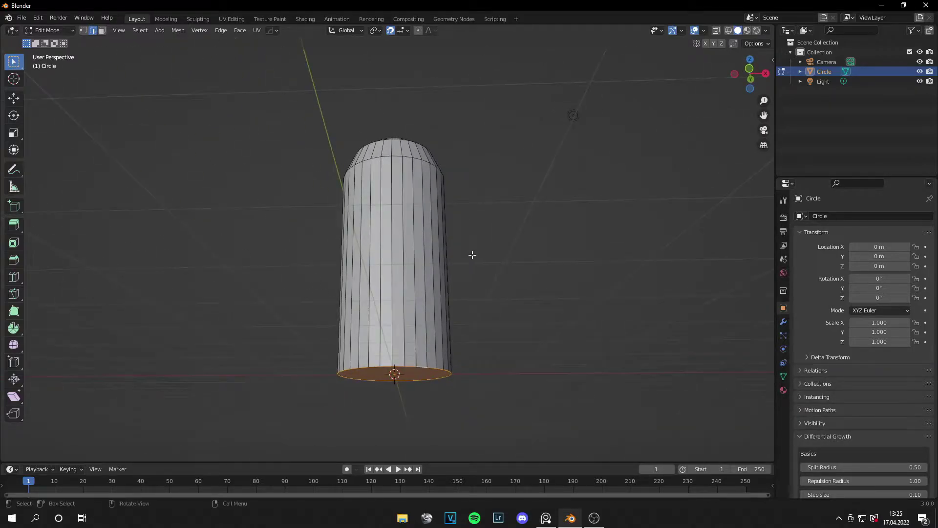
# Add a Subdivision Surface modifier to the bottle
pyautogui.press('KP_1')
pyautogui.press('Tab')
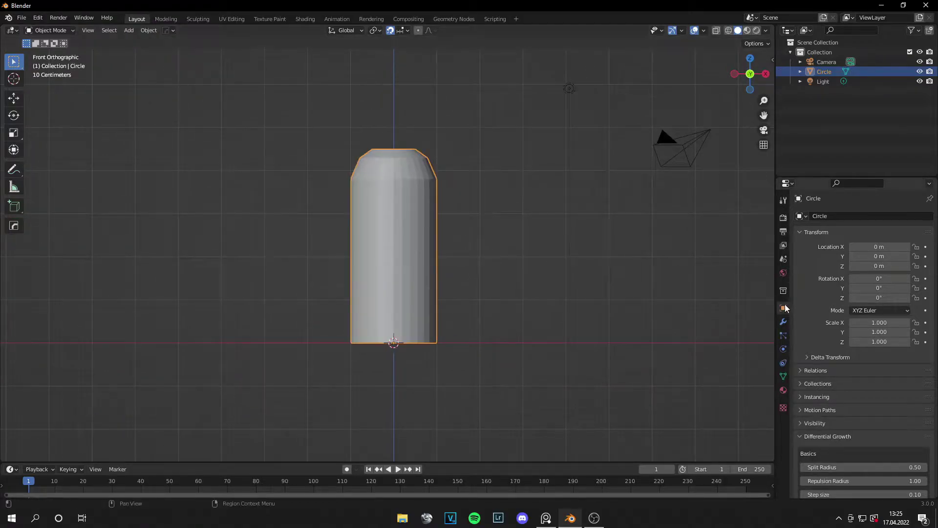
pyautogui.click(783, 321)
pyautogui.click(838, 214)
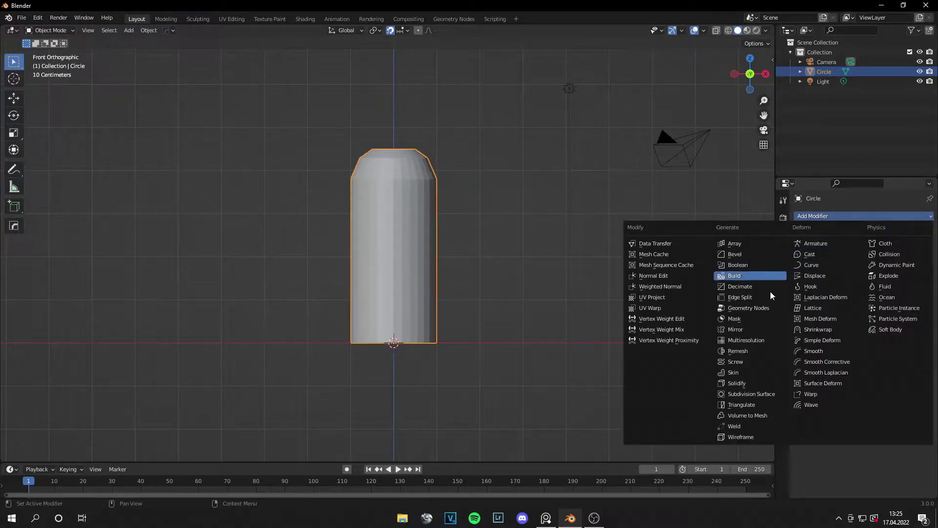
pyautogui.click(757, 395)
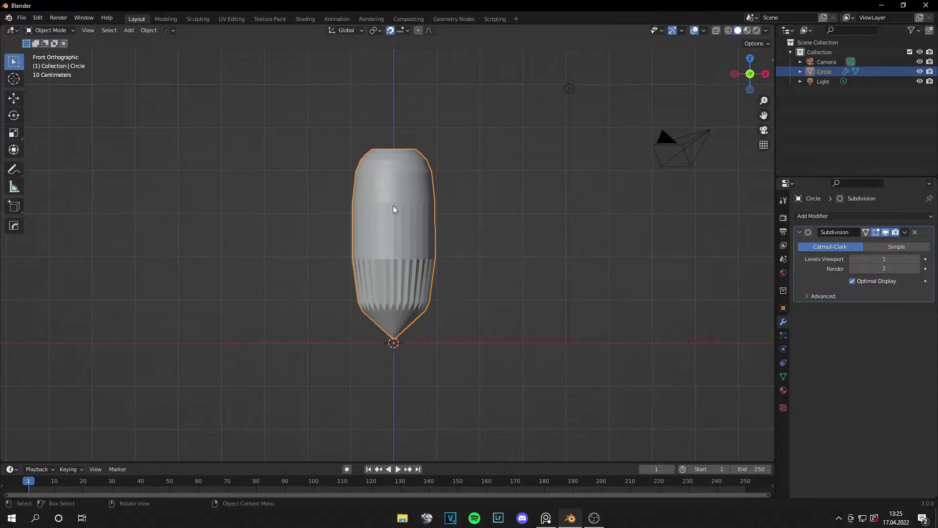
# Raise the Subdivision modifier's viewport level to 2
pyautogui.scroll(3, 425, 200)
pyautogui.keyDown('shift'); pyautogui.moveTo(508, 298); pyautogui.dragTo(486, 246, button='middle'); pyautogui.keyUp('shift')
pyautogui.press('Tab')
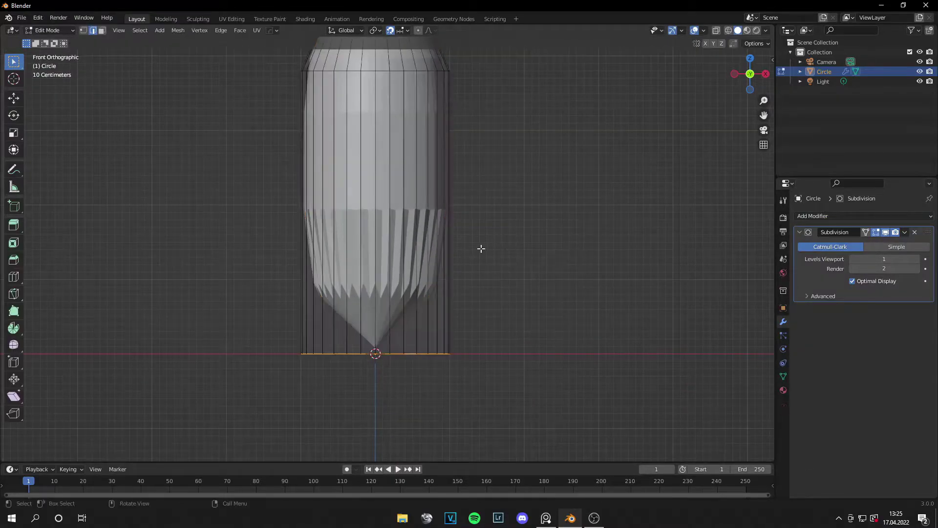
pyautogui.keyDown('shift'); pyautogui.moveTo(454, 302); pyautogui.dragTo(469, 251, button='middle'); pyautogui.keyUp('shift')
pyautogui.press('Tab')
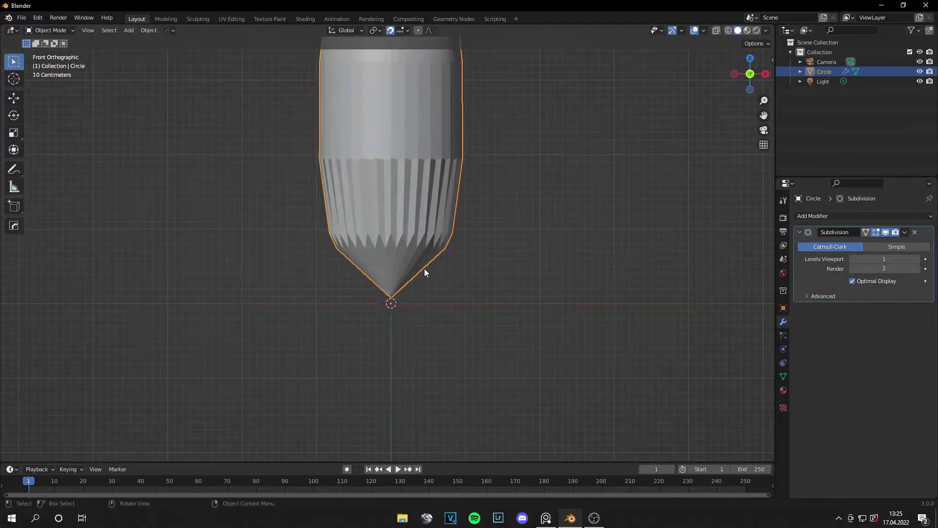
pyautogui.click(917, 264)
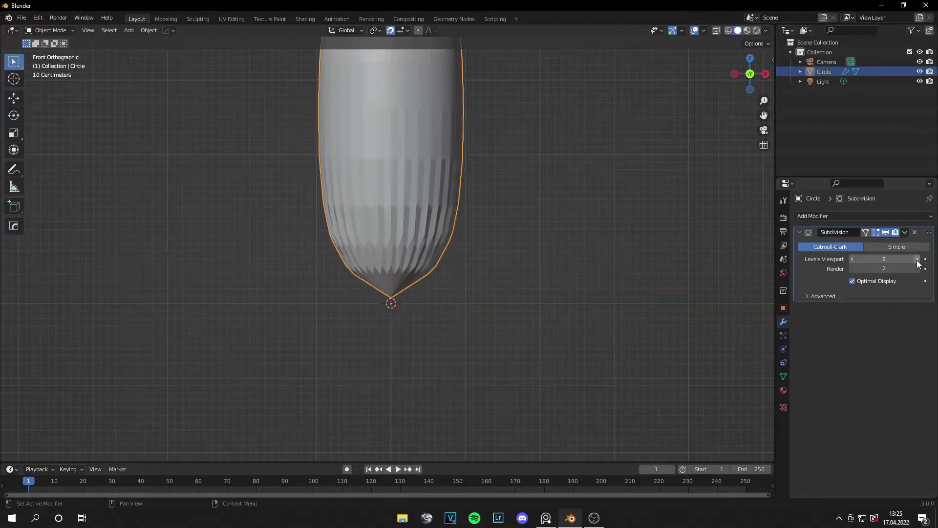
# Bevel the edge loop at the bottle's bottom with 3 segments to sharpen the base
pyautogui.scroll(4, 512, 248)
pyautogui.press('Tab')
pyautogui.hotkey('ctrl', 'b')
pyautogui.scroll(2, 548, 277)
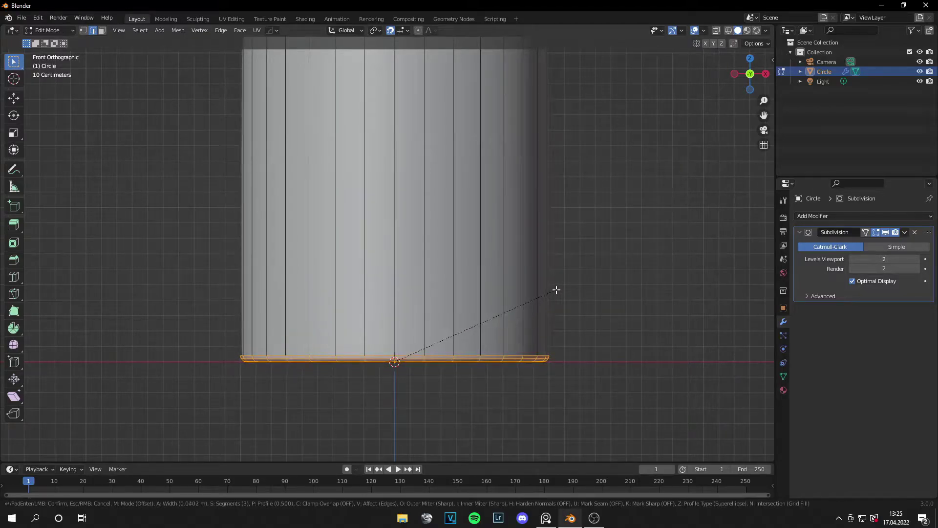
pyautogui.click(556, 290)
pyautogui.press('Tab')
pyautogui.click(599, 282)
pyautogui.scroll(-6, 500, 213)
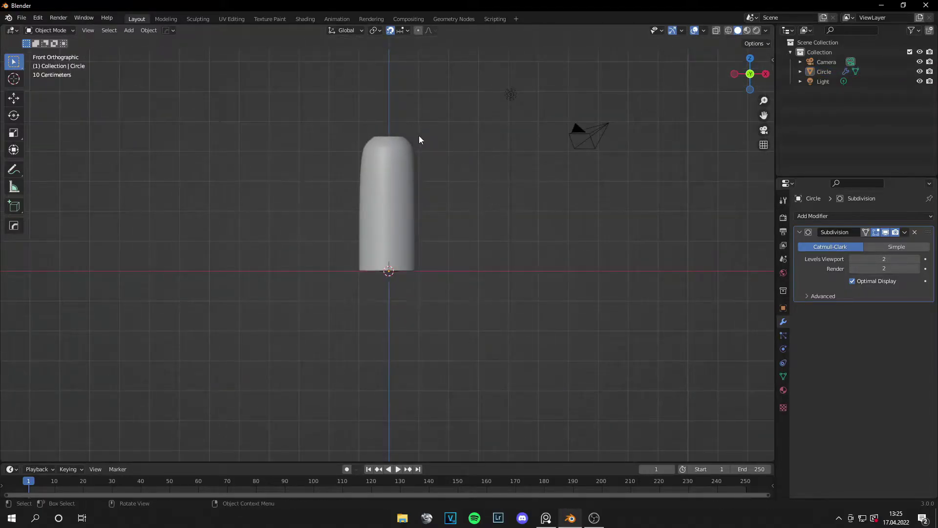
# Add a horizontal loop cut around the bottle's body and slide it up to just below the shoulder
pyautogui.scroll(3, 415, 199)
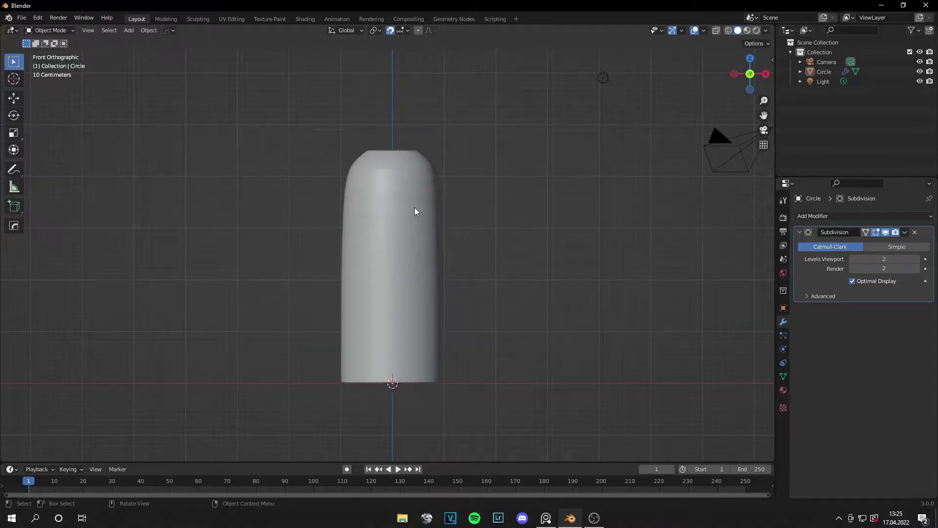
pyautogui.click(393, 193)
pyautogui.scroll(3, 520, 197)
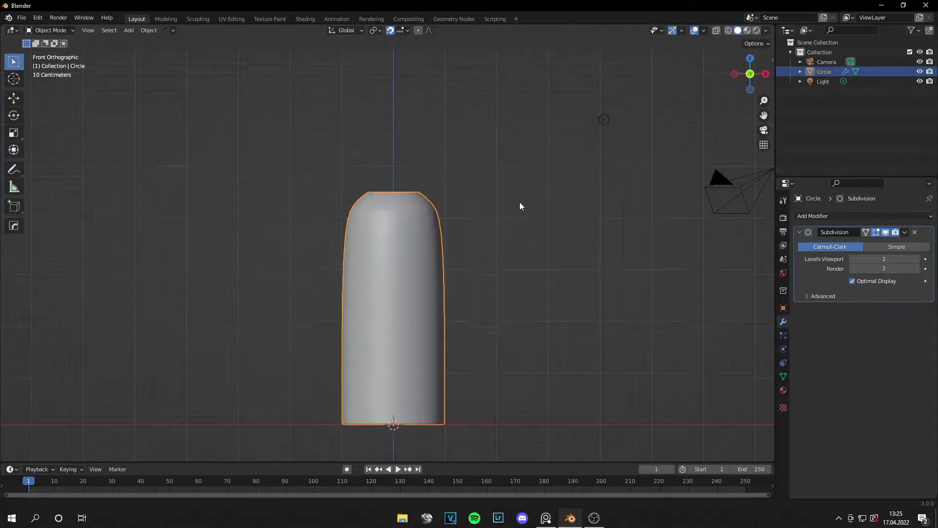
pyautogui.press('Tab')
pyautogui.hotkey('ctrl', 'r')
pyautogui.click(399, 342)
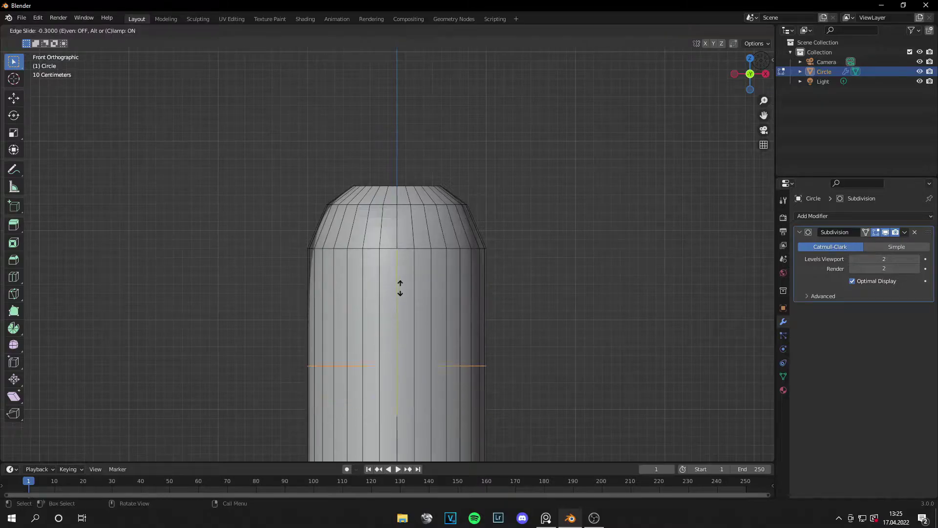
pyautogui.click(402, 192)
pyautogui.scroll(5, 401, 193)
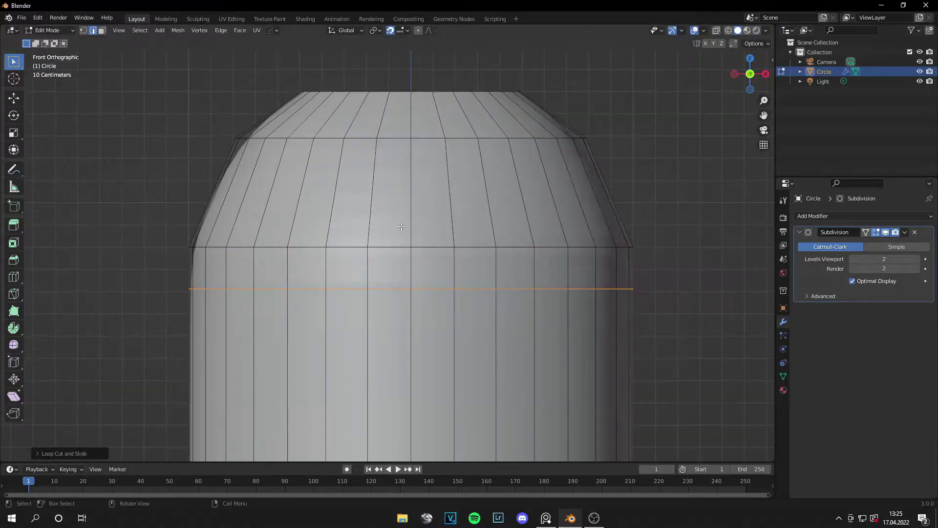
# Move the new edge loop closer to the shoulder edge and examine the tightened silhouette in Object Mode
pyautogui.press('g')
pyautogui.click(401, 204)
pyautogui.press('Tab')
pyautogui.scroll(-6, 415, 218)
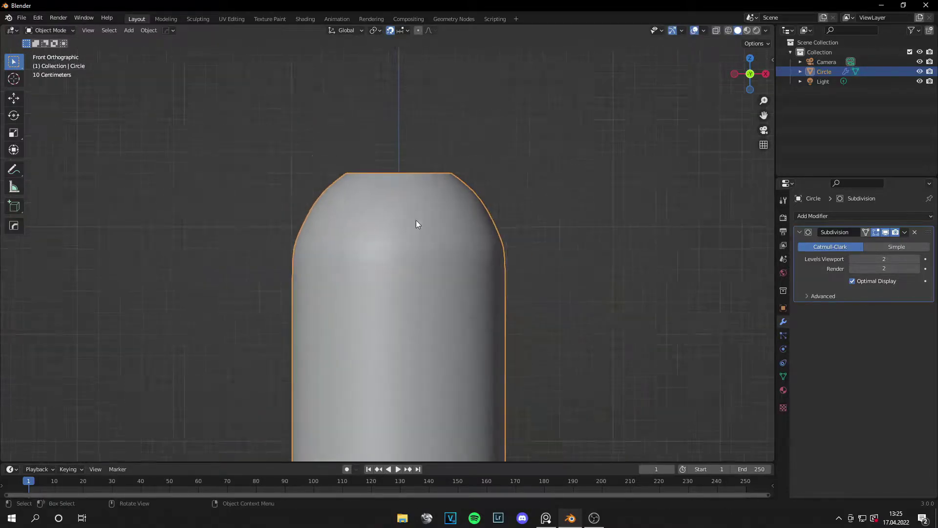
pyautogui.click(552, 288)
pyautogui.scroll(-6, 552, 288)
pyautogui.scroll(4, 454, 237)
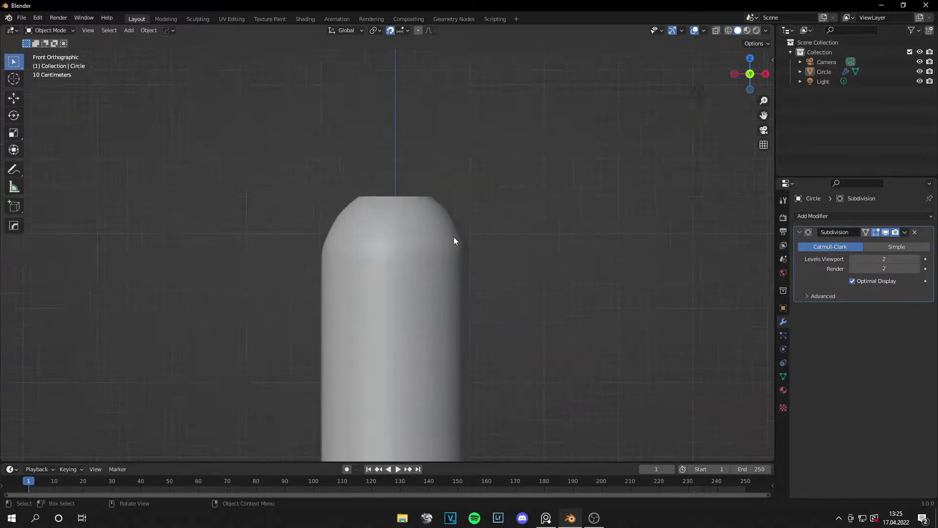
pyautogui.scroll(-5, 454, 236)
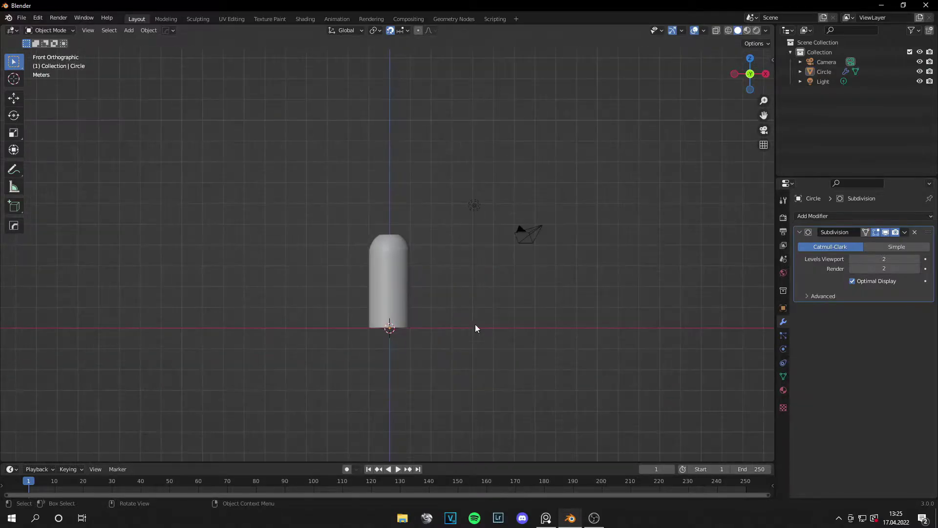
# After checking the reference images, select the two uppermost shoulder edge loops and lower them 0.1 m along Z
pyautogui.click(546, 517)
pyautogui.click(570, 518)
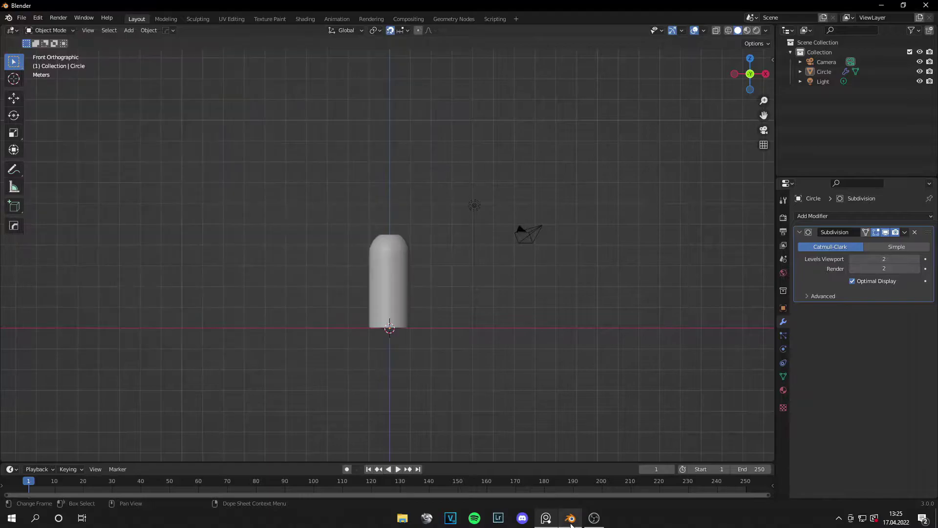
pyautogui.scroll(6, 374, 239)
pyautogui.click(405, 212)
pyautogui.press('Tab')
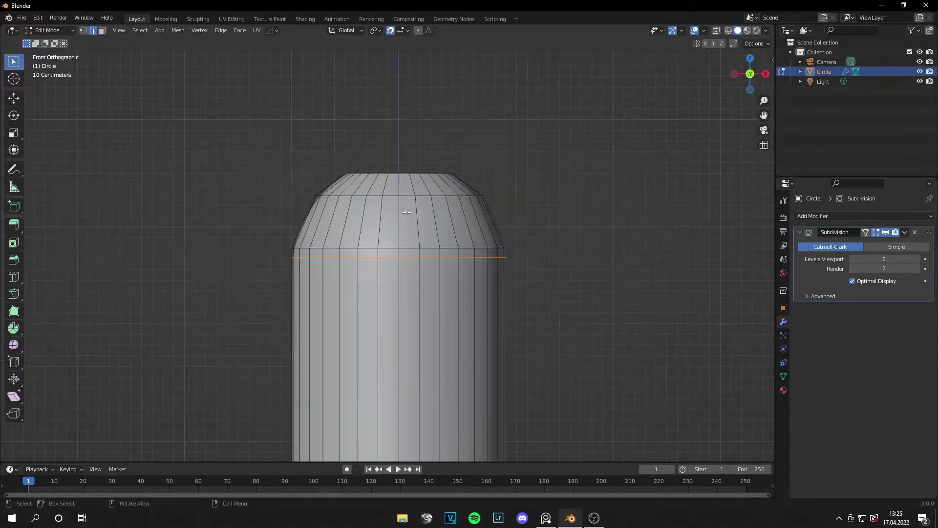
pyautogui.keyDown('alt'); pyautogui.click(376, 194); pyautogui.keyUp('alt')
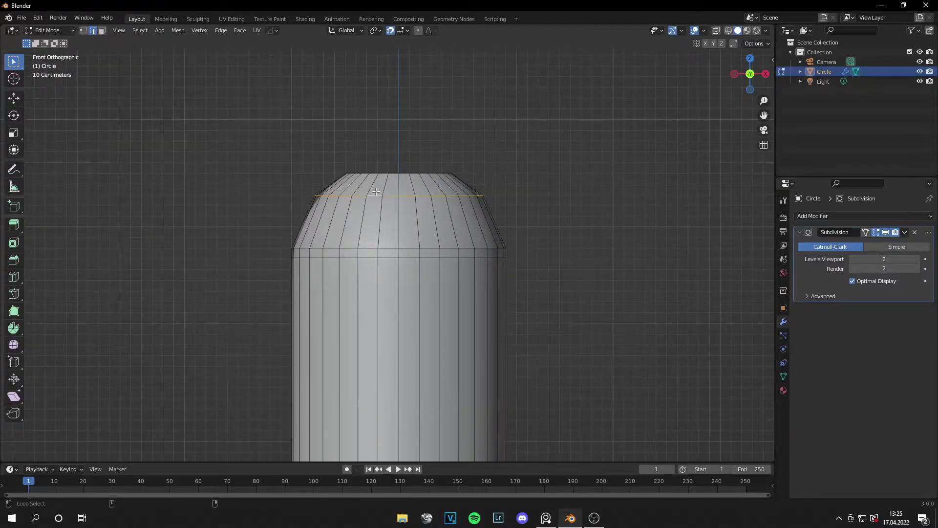
pyautogui.keyDown('alt'); pyautogui.keyDown('shift'); pyautogui.click(442, 178); pyautogui.keyUp('shift'); pyautogui.keyUp('alt')
pyautogui.press('g')
pyautogui.press('z')
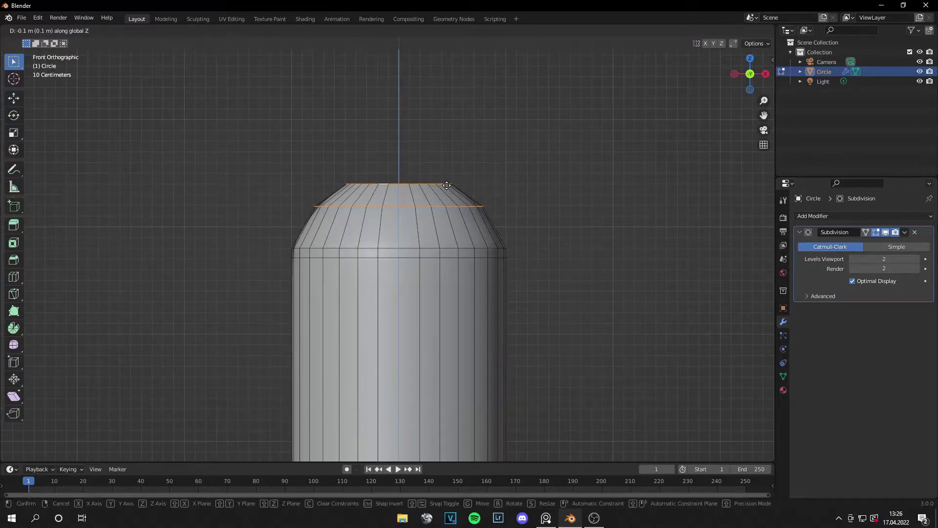
pyautogui.click(447, 186)
pyautogui.press('Tab')
pyautogui.scroll(-8, 577, 236)
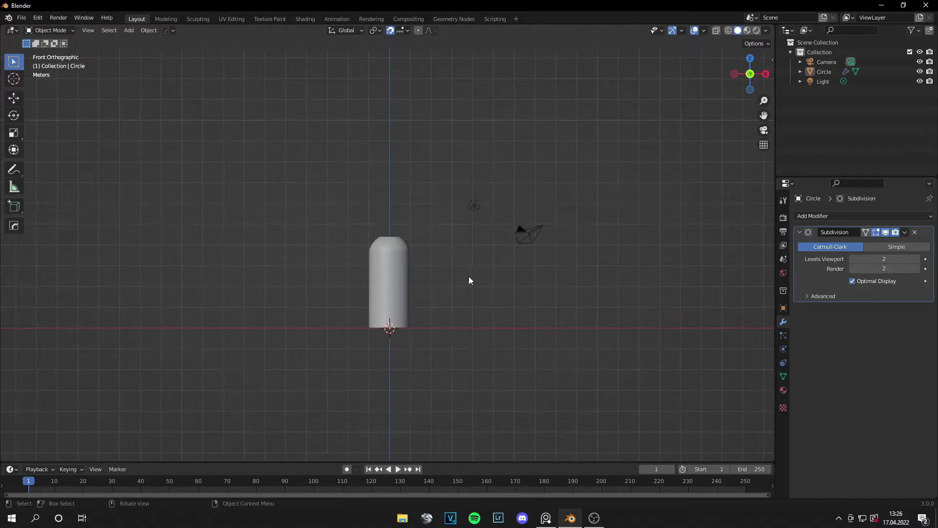
# Shade the bottle smooth and enable Auto Smooth for its normals
pyautogui.moveTo(461, 212)
pyautogui.mouseDown(button='middle')
pyautogui.moveTo(454, 266)
pyautogui.moveTo(461, 212)
pyautogui.moveTo(454, 219)
pyautogui.mouseUp(button='middle')
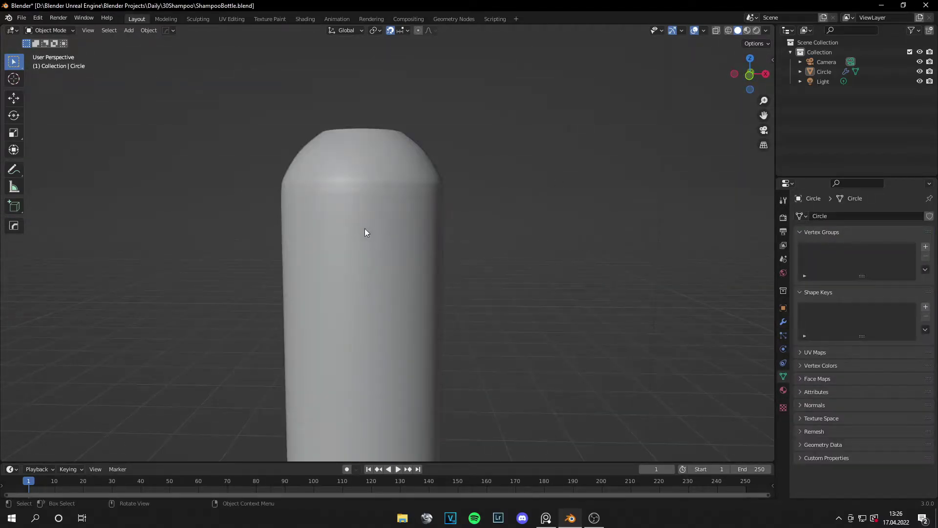
pyautogui.click(364, 227)
pyautogui.rightClick(364, 228)
pyautogui.click(364, 228)
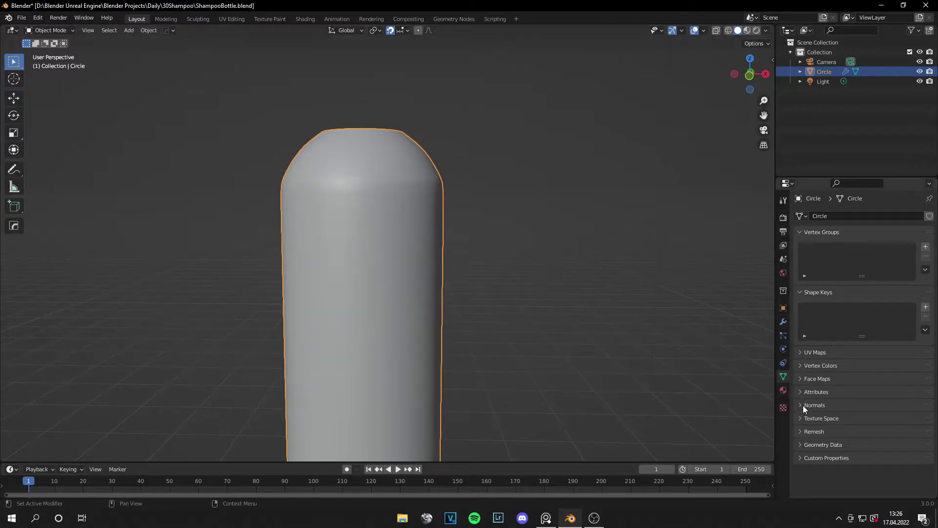
pyautogui.click(802, 405)
pyautogui.click(851, 420)
pyautogui.click(534, 299)
pyautogui.scroll(-6, 513, 290)
pyautogui.moveTo(437, 259)
pyautogui.mouseDown(button='middle')
pyautogui.moveTo(430, 265)
pyautogui.moveTo(448, 251)
pyautogui.moveTo(446, 265)
pyautogui.mouseUp(button='middle')
pyautogui.click(407, 254)
pyautogui.scroll(6, 451, 182)
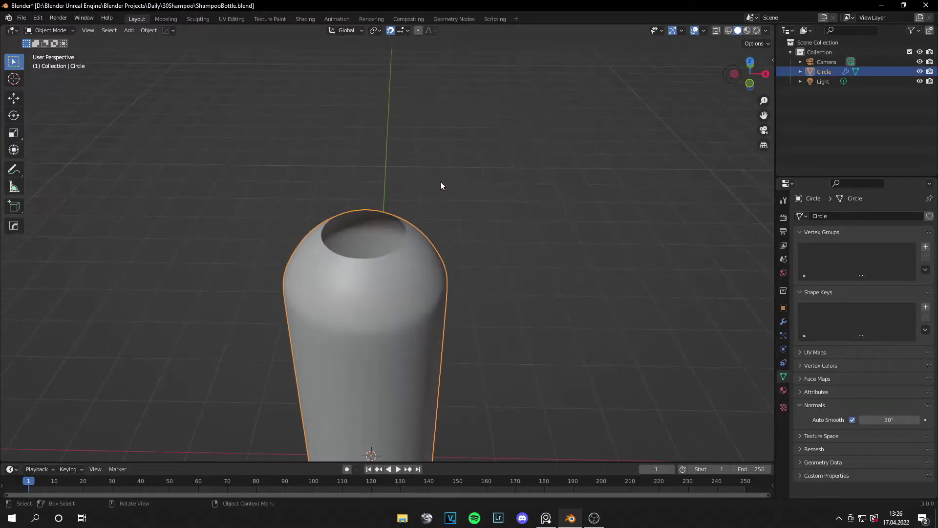
# Select the top rim edge loop and extrude it upward about 0.05 m to form a short lip
pyautogui.press('KP_1')
pyautogui.keyDown('shift'); pyautogui.moveTo(402, 179); pyautogui.dragTo(410, 270, button='middle'); pyautogui.keyUp('shift')
pyautogui.press('Tab')
pyautogui.scroll(5, 412, 267)
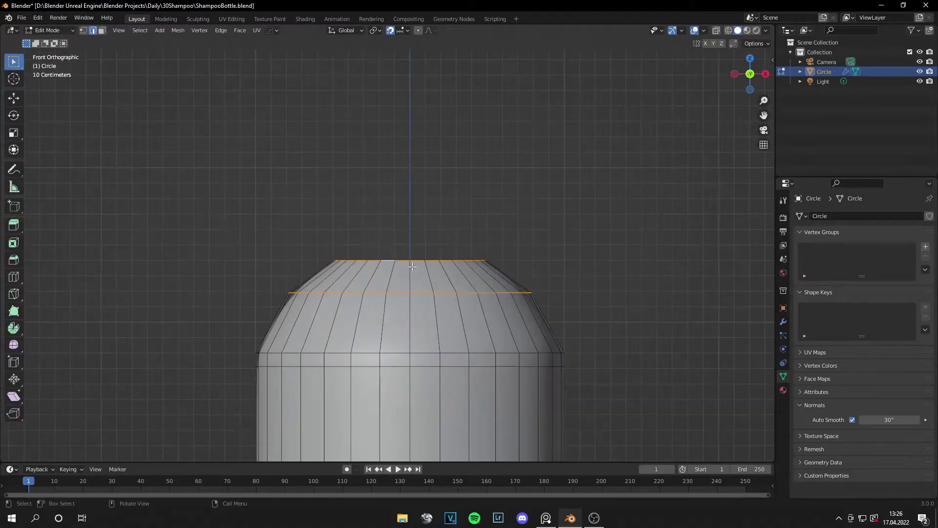
pyautogui.click(404, 262)
pyautogui.keyDown('alt'); pyautogui.click(404, 261); pyautogui.keyUp('alt')
pyautogui.scroll(4, 459, 269)
pyautogui.scroll(3, 469, 272)
pyautogui.press('e')
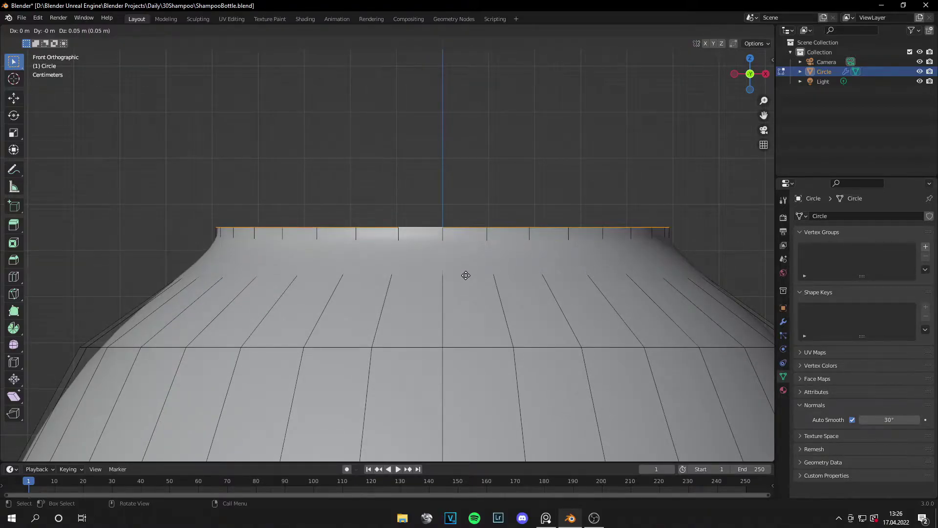
pyautogui.click(466, 277)
pyautogui.press('Tab')
pyautogui.scroll(-4, 461, 279)
pyautogui.moveTo(407, 206); pyautogui.dragTo(467, 316, button='middle')
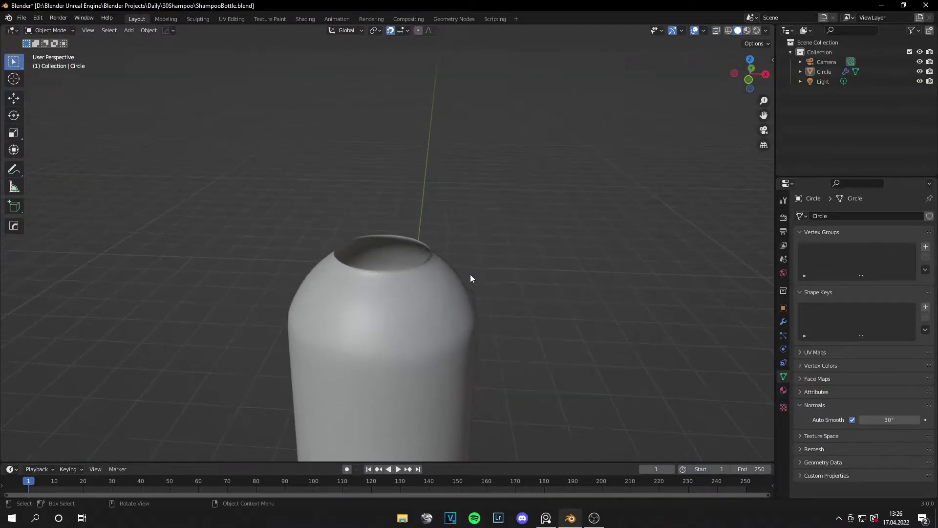
# Extrude the top rim in place and scale it outward into a flat ring
pyautogui.click(414, 274)
pyautogui.press('Tab')
pyautogui.press('KP_Decimal')
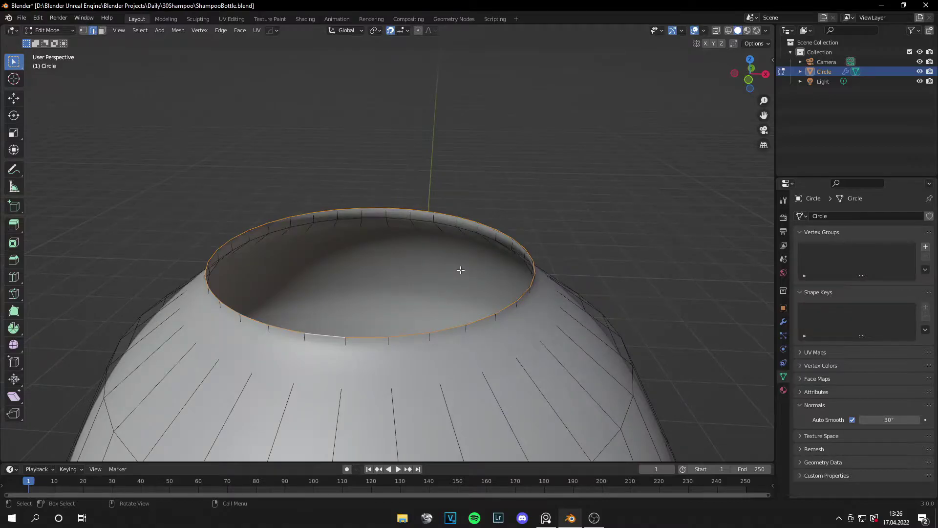
pyautogui.scroll(-2, 445, 258)
pyautogui.press('e')
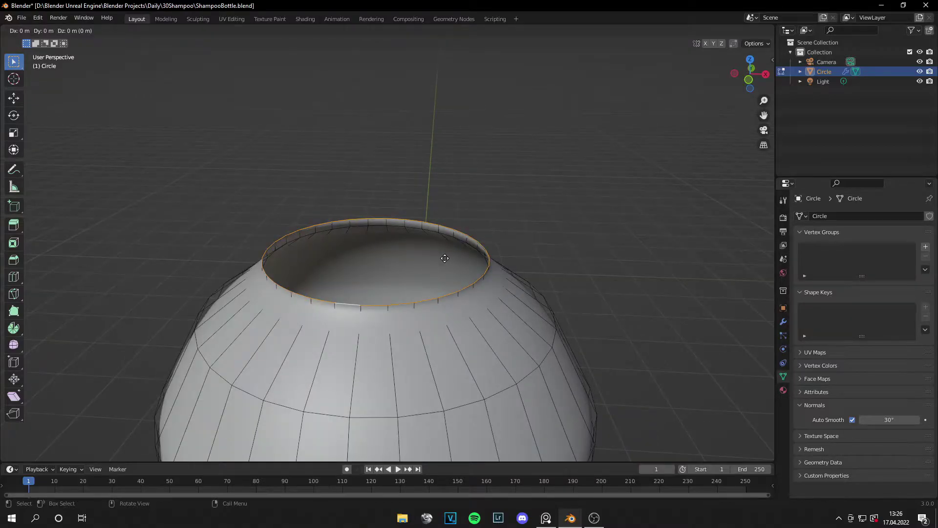
pyautogui.rightClick(445, 257)
pyautogui.press('s')
pyautogui.click(456, 259)
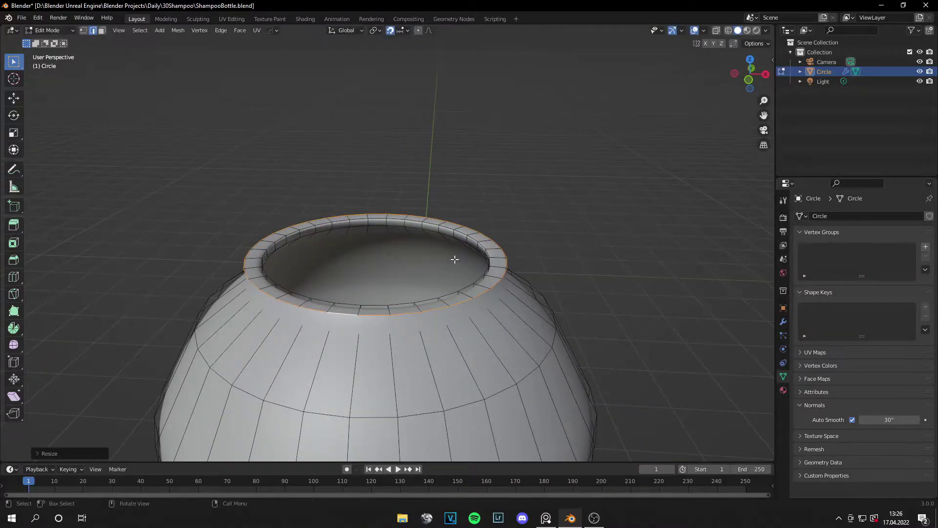
# Extrude the ring's outer edge straight up to form a cylindrical cap above the shoulder
pyautogui.press('KP_1')
pyautogui.scroll(-2, 452, 259)
pyautogui.keyDown('shift'); pyautogui.moveTo(481, 209); pyautogui.dragTo(471, 301, button='middle'); pyautogui.keyUp('shift')
pyautogui.press('e')
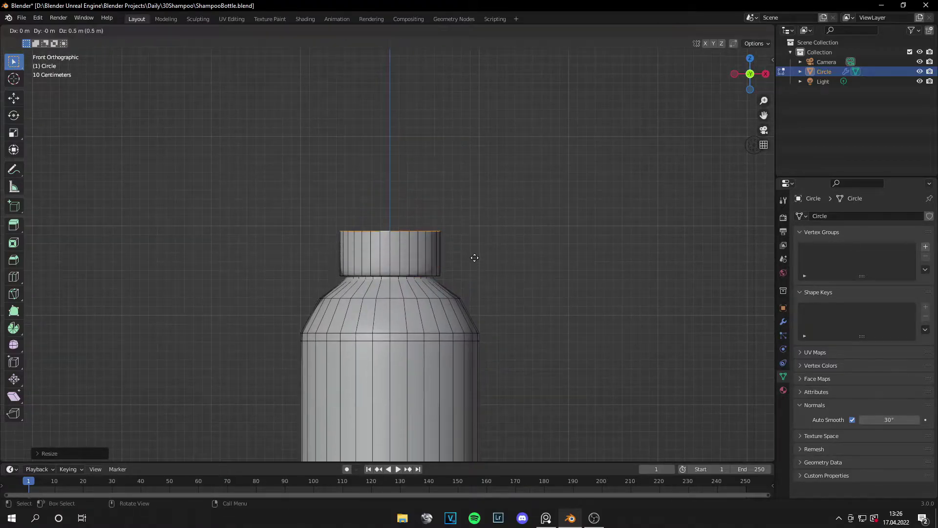
pyautogui.click(472, 228)
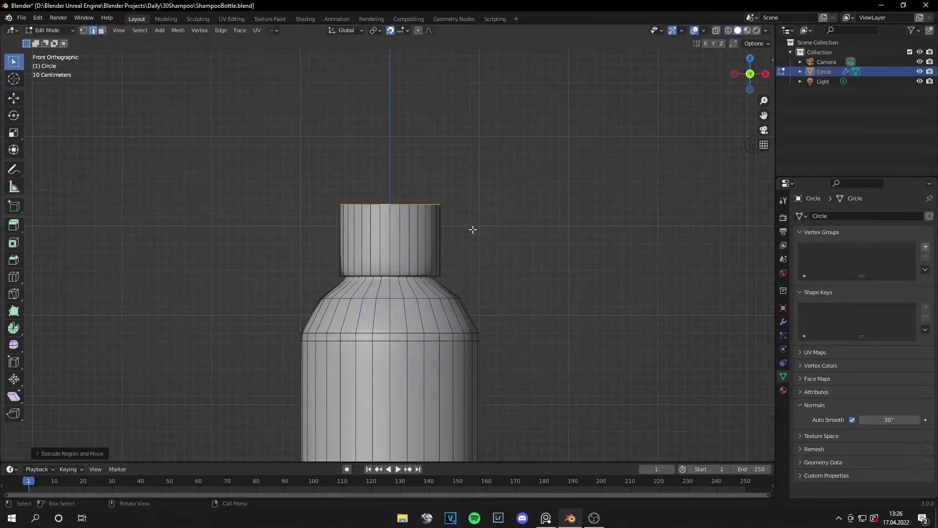
pyautogui.scroll(-5, 456, 266)
pyautogui.press('Tab')
pyautogui.moveTo(452, 312)
pyautogui.mouseDown(button='middle')
pyautogui.moveTo(478, 277)
pyautogui.moveTo(460, 300)
pyautogui.mouseUp(button='middle')
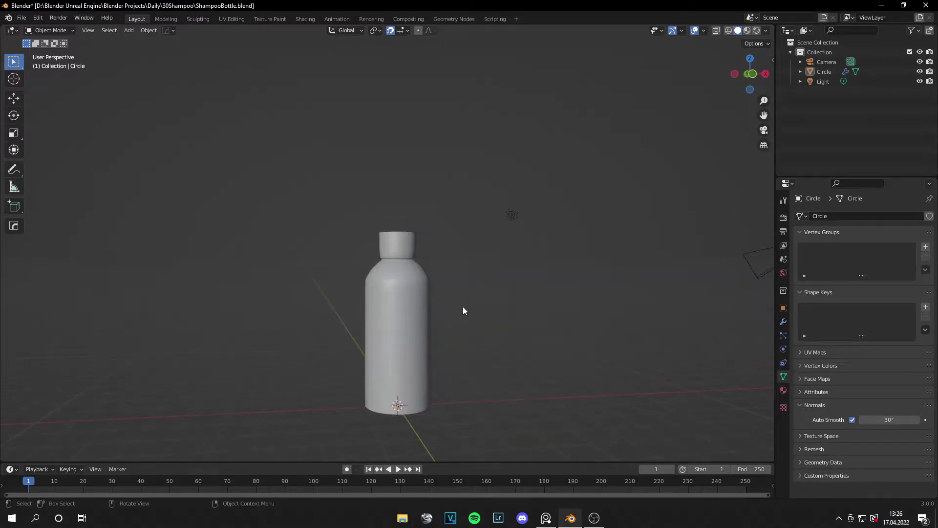
# Compare the bottle with the reference images and undo the cap, ring and lip extrusions back to the plain rim
pyautogui.click(545, 521)
pyautogui.click(574, 522)
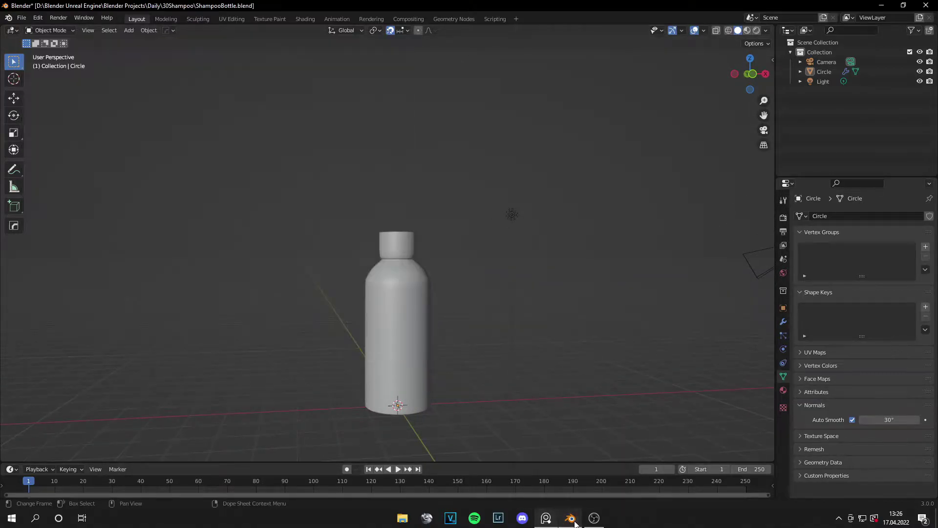
pyautogui.click(547, 517)
pyautogui.click(572, 520)
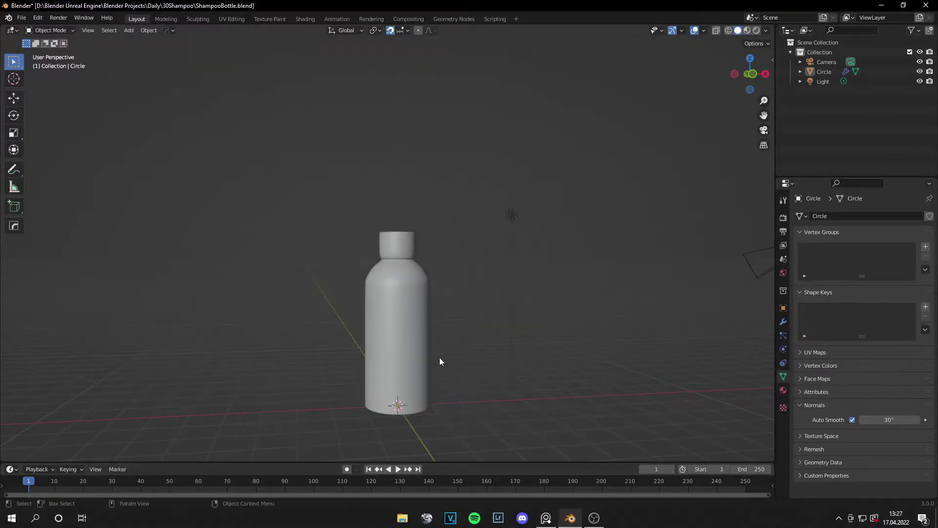
pyautogui.click(403, 303)
pyautogui.press('KP_1')
pyautogui.press('Tab')
pyautogui.press('KP_Decimal')
pyautogui.press('Tab')
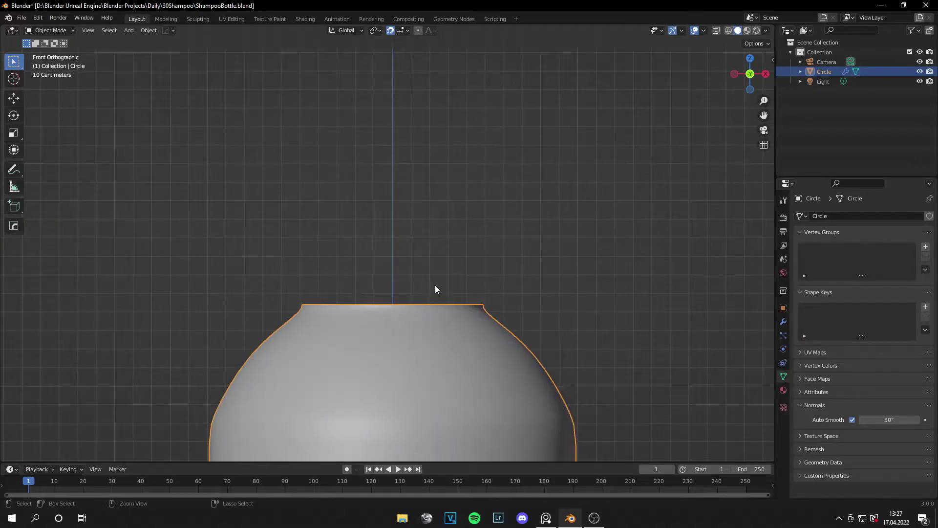
pyautogui.press('Tab')
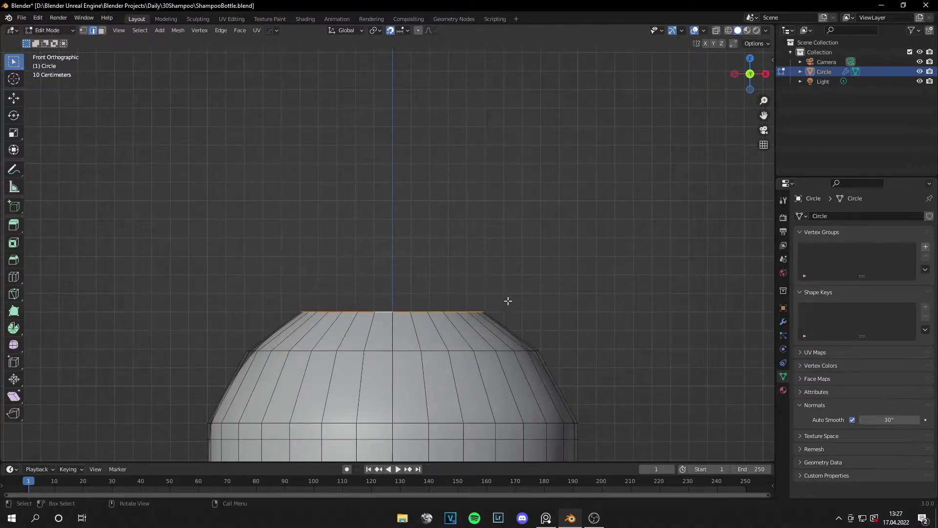
# Scale the top rim edge loop inward to narrow the bottle's opening
pyautogui.press('s')
pyautogui.rightClick(544, 309)
pyautogui.moveTo(545, 308); pyautogui.dragTo(552, 335, button='middle')
pyautogui.press('s')
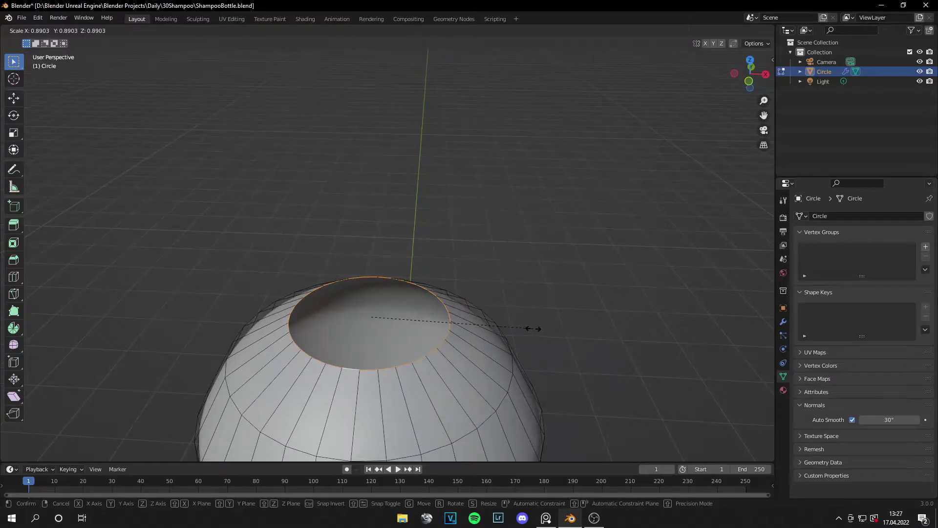
pyautogui.click(521, 324)
pyautogui.press('KP_1')
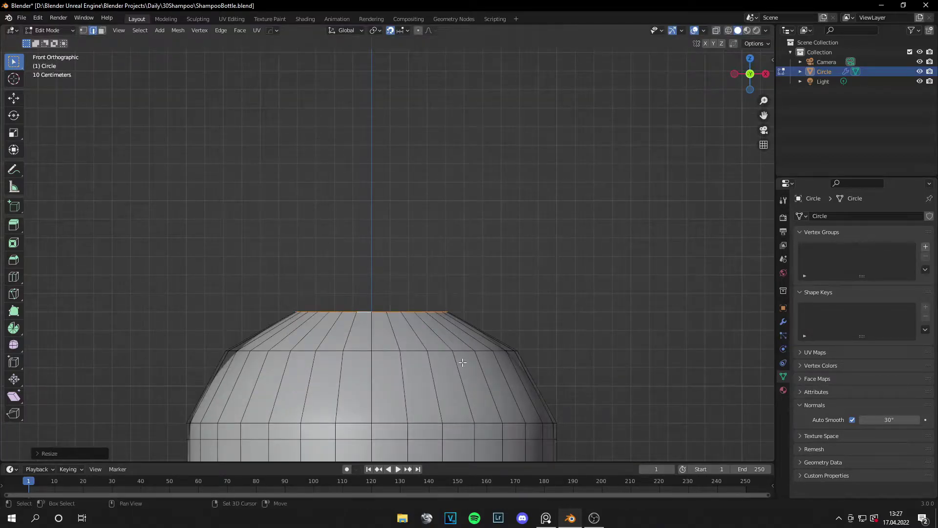
# Extrude the top rim straight up about 0.04 m to form a short neck above the shoulder
pyautogui.scroll(4, 461, 295)
pyautogui.press('g')
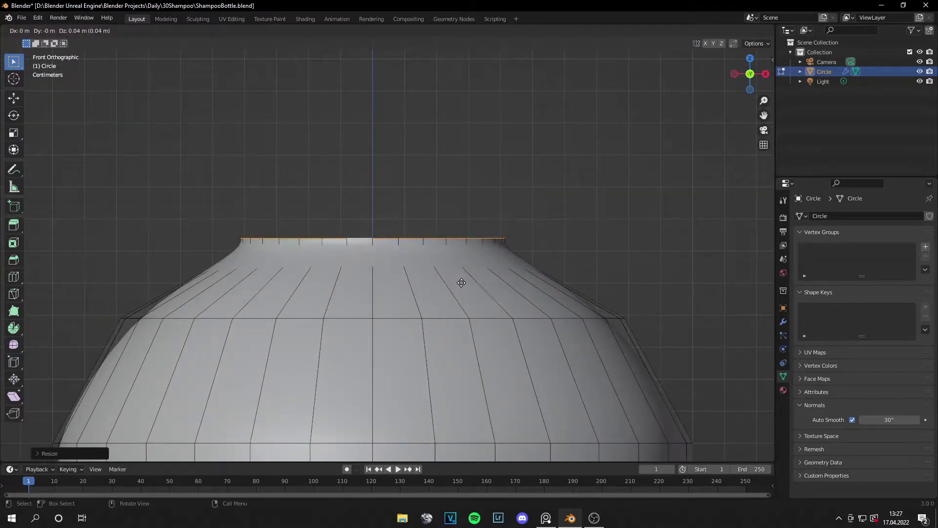
pyautogui.click(461, 281)
# Extrude the neck's upper edge loop in place and scale it outward into a narrow flat ring
pyautogui.scroll(-2, 461, 280)
pyautogui.press('e')
pyautogui.rightClick(461, 276)
pyautogui.press('s')
pyautogui.click(480, 279)
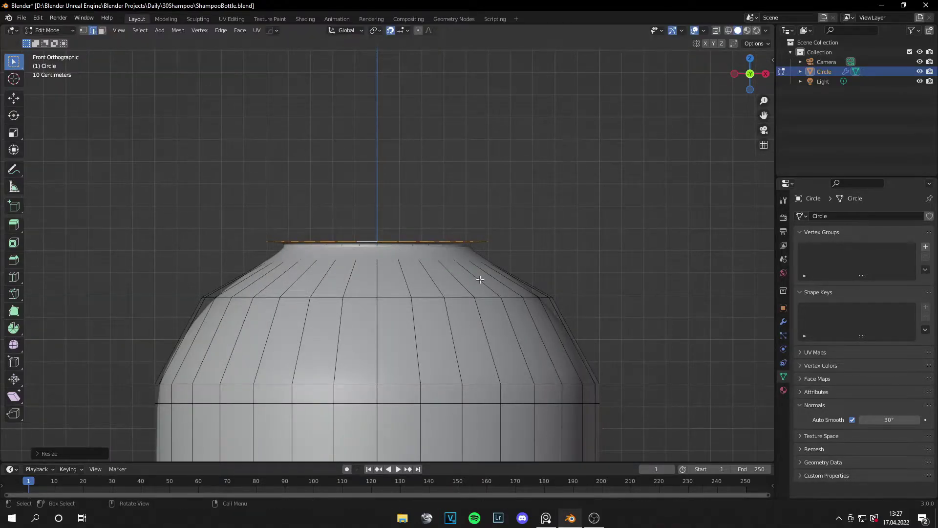
# Extrude the ring's outer edge up about 0.8 m to form the cap's cylindrical wall
pyautogui.scroll(-7, 474, 288)
pyautogui.press('e')
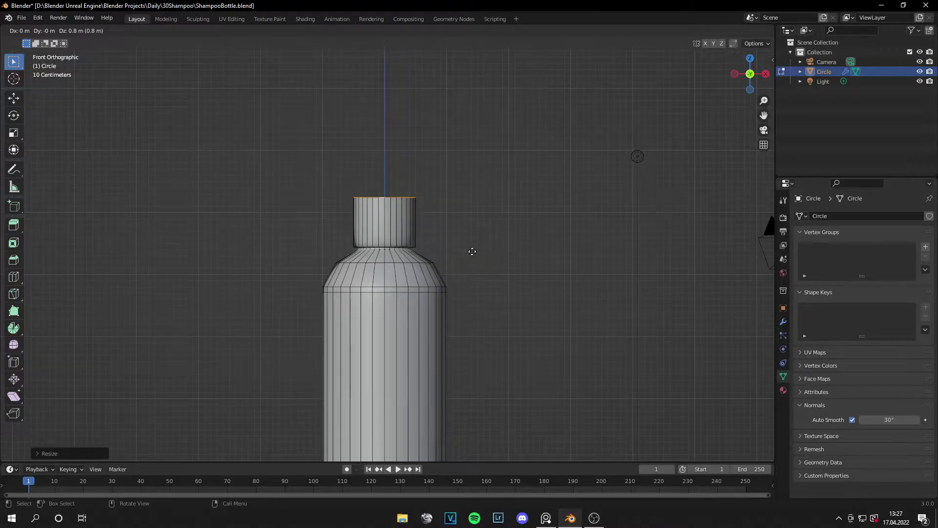
pyautogui.click(470, 246)
pyautogui.scroll(-4, 471, 246)
pyautogui.press('Tab')
# Inspect the smoothed cap, neck joint and shoulder from several angles and distances
pyautogui.moveTo(407, 290)
pyautogui.mouseDown(button='middle')
pyautogui.moveTo(447, 312)
pyautogui.moveTo(409, 292)
pyautogui.mouseUp(button='middle')
pyautogui.click(410, 292)
pyautogui.scroll(5, 488, 298)
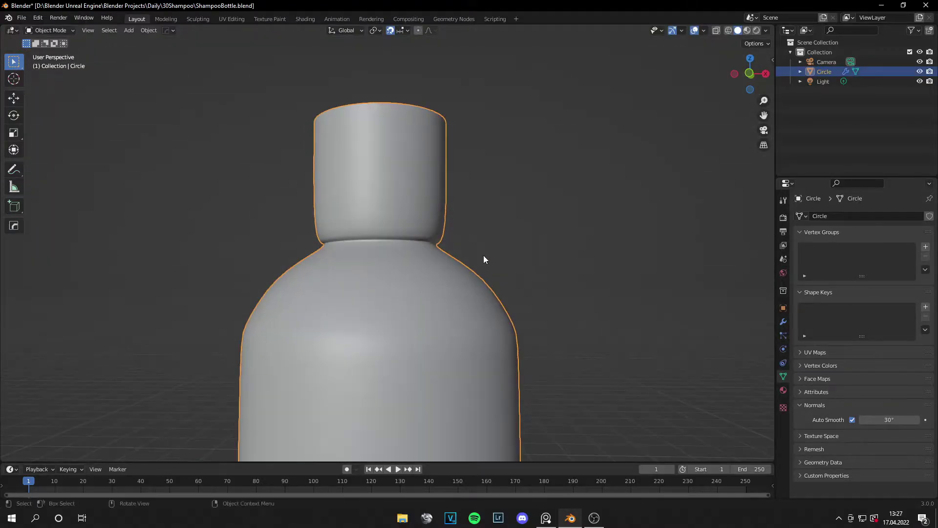
pyautogui.press('Tab')
pyautogui.scroll(3, 480, 280)
pyautogui.hotkey('ctrl', '2')
pyautogui.press('Tab')
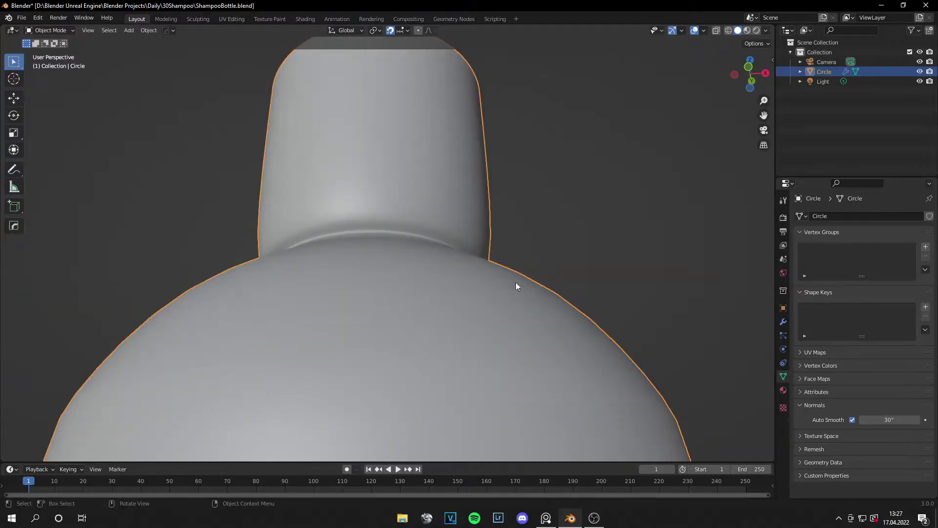
pyautogui.scroll(-2, 499, 277)
pyautogui.scroll(5, 472, 239)
pyautogui.moveTo(364, 201); pyautogui.dragTo(370, 274, button='middle')
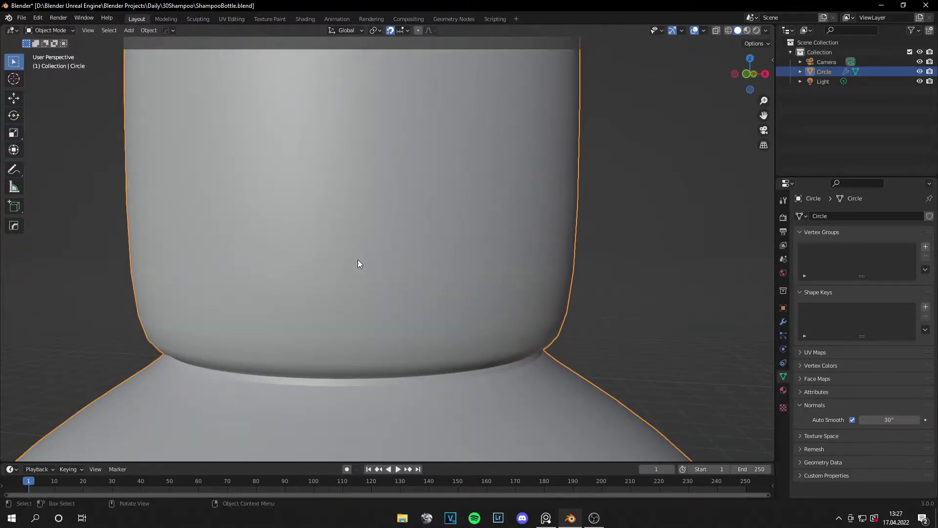
pyautogui.scroll(-5, 421, 273)
pyautogui.click(556, 302)
pyautogui.scroll(-3, 455, 309)
pyautogui.moveTo(455, 309); pyautogui.dragTo(470, 291, button='middle')
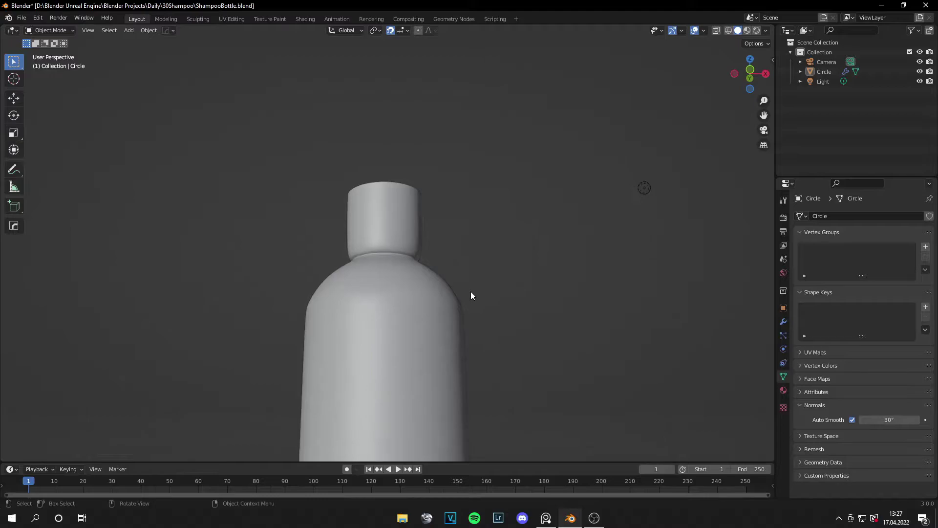
pyautogui.scroll(4, 468, 290)
# Hide the bottle's level 2 subdivision in the viewport and mark the edge loop between neck and cap underside as sharp
pyautogui.click(426, 270)
pyautogui.hotkey('ctrl', '2')
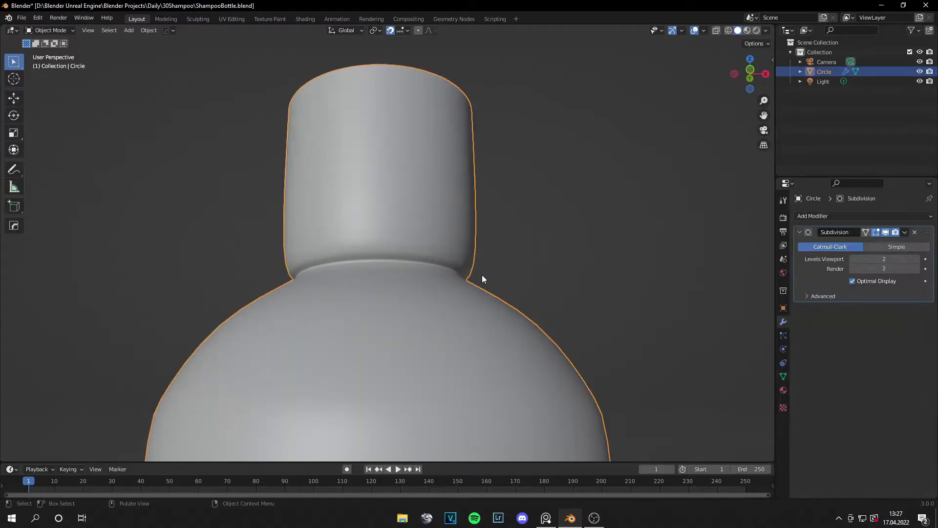
pyautogui.click(887, 233)
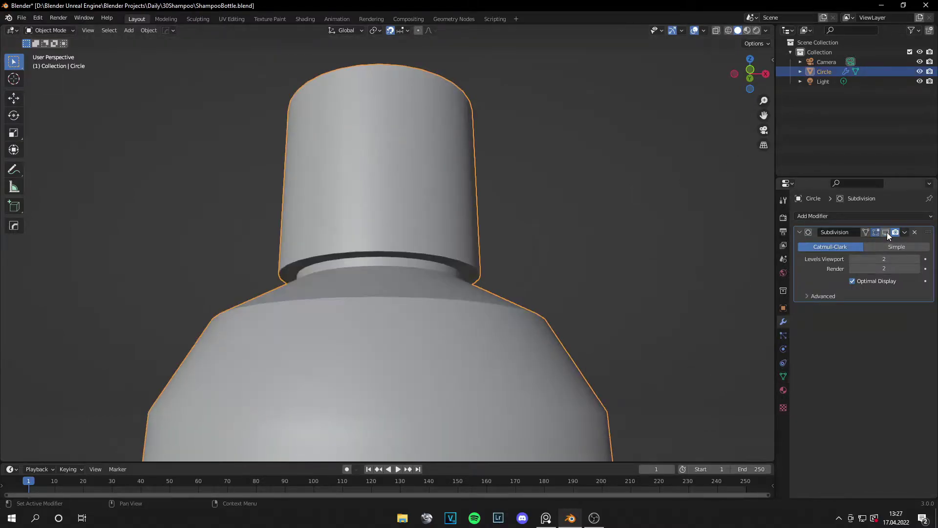
pyautogui.scroll(4, 405, 265)
pyautogui.press('Tab')
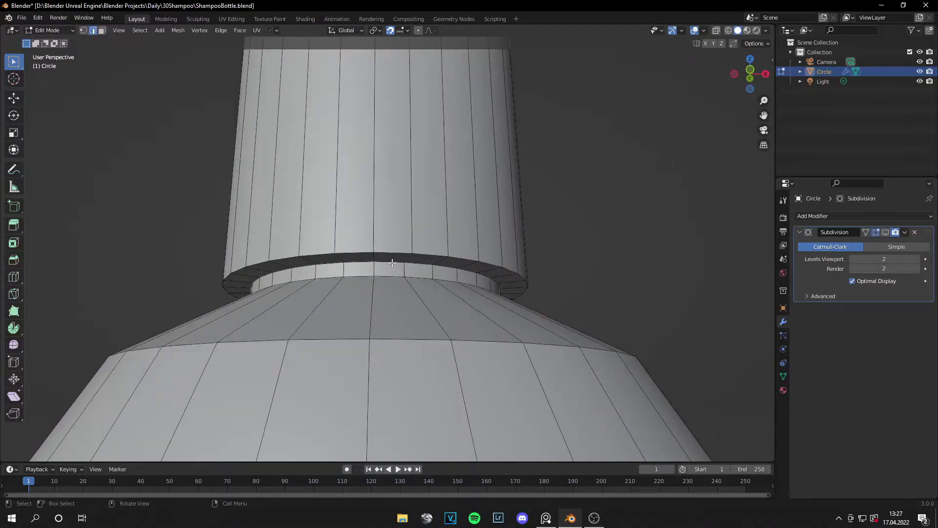
pyautogui.rightClick(392, 262)
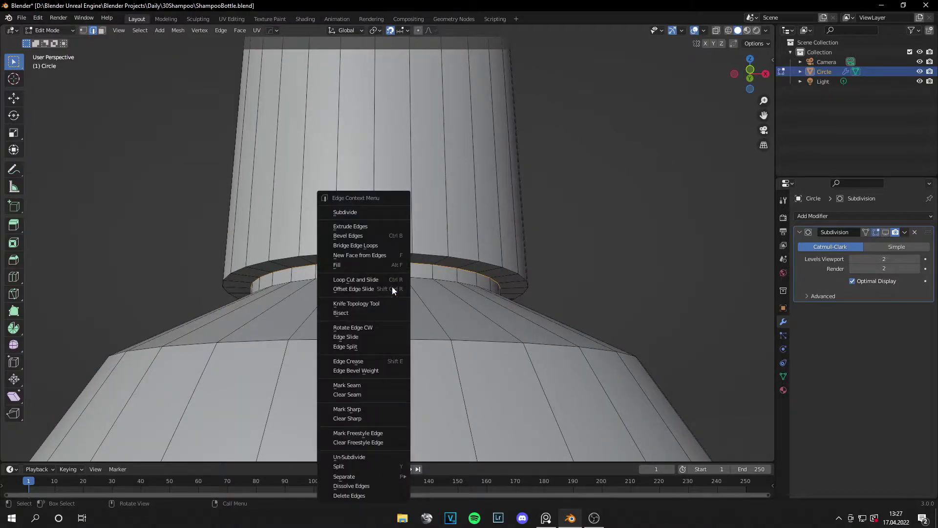
pyautogui.click(360, 409)
pyautogui.press('Tab')
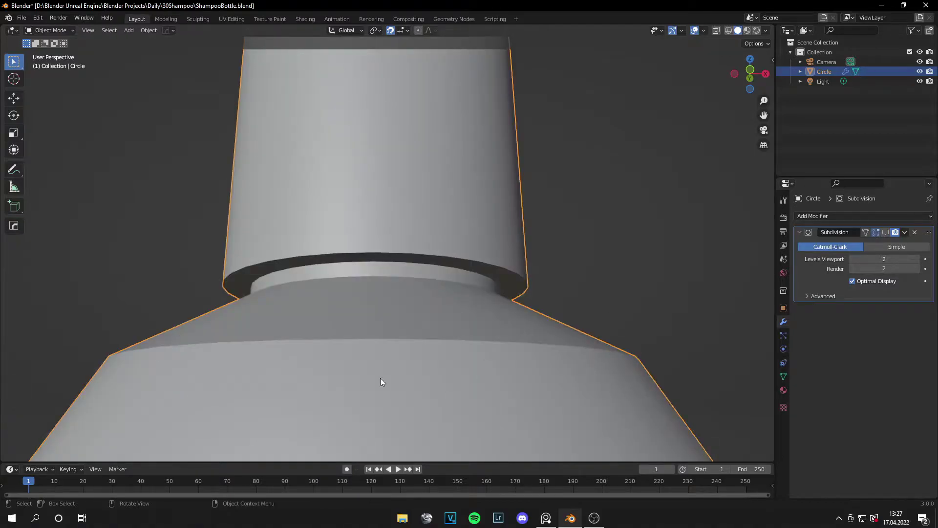
# Switch to the reference image viewer and examine the caps, necks and shoulders of the photographed bottles
pyautogui.click(546, 518)
pyautogui.scroll(4, 200, 206)
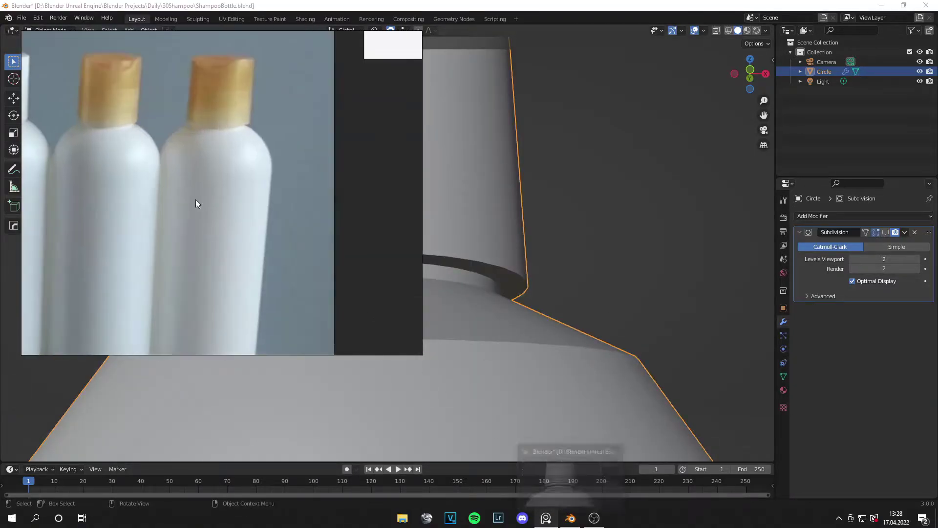
pyautogui.moveTo(370, 137); pyautogui.dragTo(189, 316)
pyautogui.moveTo(365, 176); pyautogui.dragTo(172, 306, button='middle')
pyautogui.moveTo(312, 180); pyautogui.dragTo(413, 184, button='middle')
pyautogui.moveTo(202, 259); pyautogui.dragTo(377, 207, button='middle')
pyautogui.click(569, 519)
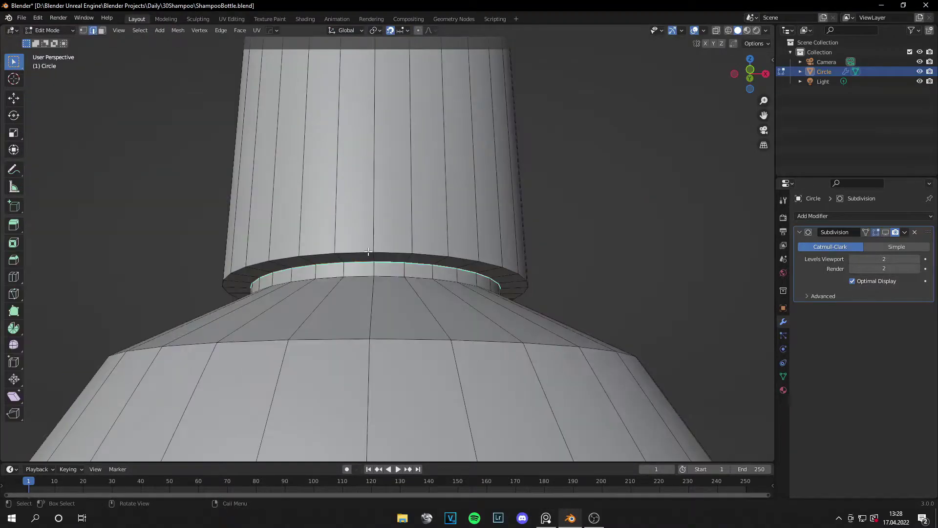
# Turn the subdivision modifier's viewport display back on and resume editing the bottle mesh
pyautogui.press('Tab')
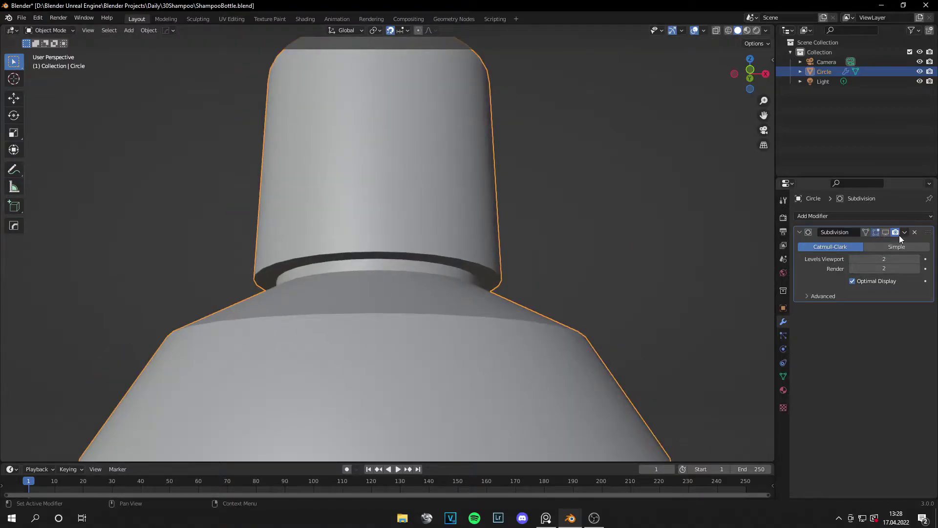
pyautogui.click(885, 232)
pyautogui.press('Tab')
# Add a horizontal loop cut around the cap and slide it close to the cap's lower edge
pyautogui.scroll(1, 383, 251)
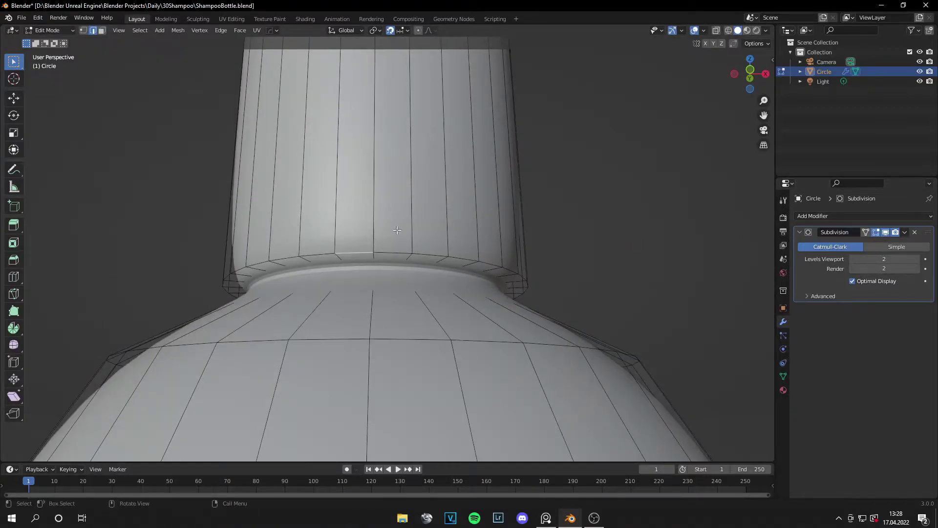
pyautogui.press('KP_1')
pyautogui.hotkey('ctrl', 'r')
pyautogui.click(368, 192)
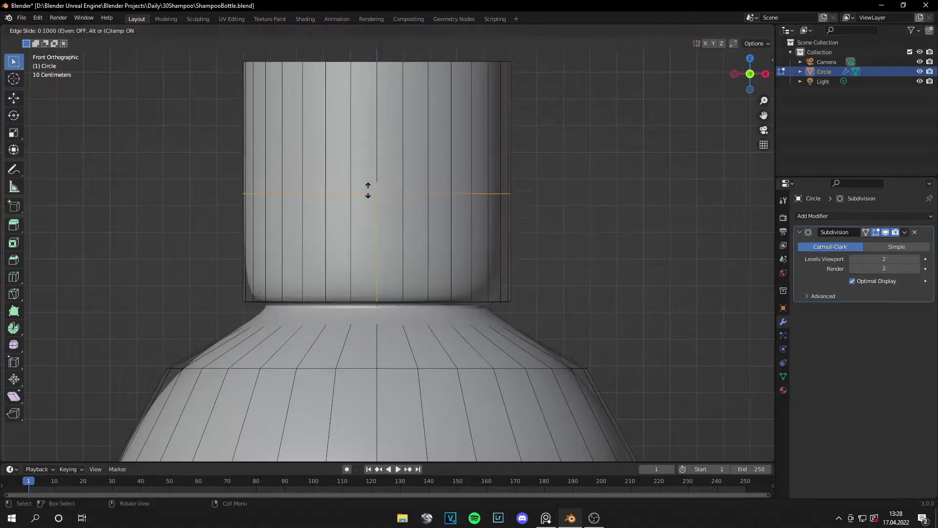
pyautogui.click(357, 286)
pyautogui.press('Tab')
pyautogui.scroll(-3, 525, 289)
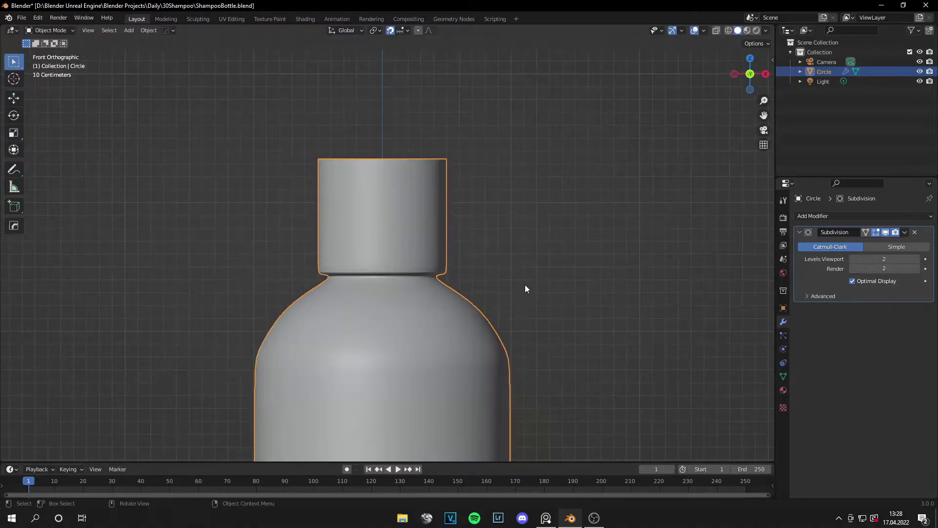
pyautogui.click(525, 288)
pyautogui.scroll(-4, 508, 281)
pyautogui.moveTo(494, 277); pyautogui.dragTo(449, 256, button='middle')
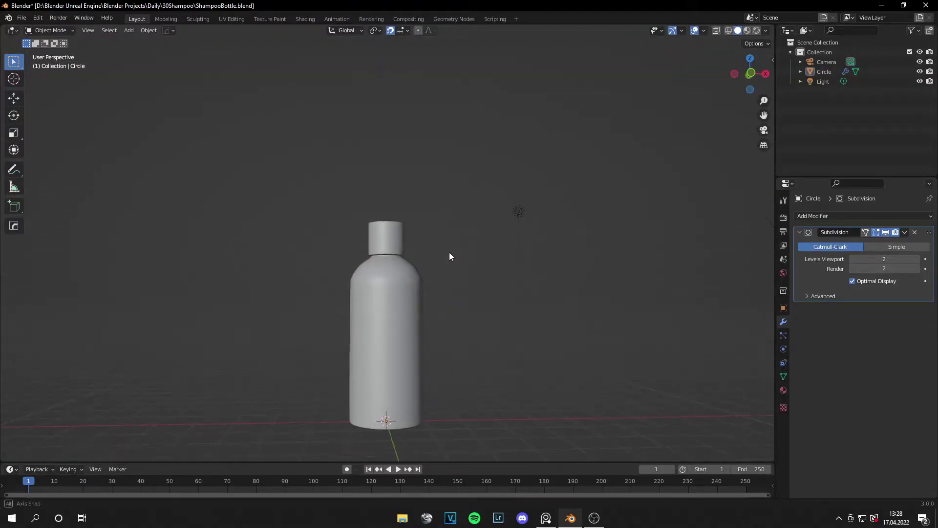
# Select the cap's open top edge loop and fill it with a single face
pyautogui.press('KP_1')
pyautogui.click(406, 248)
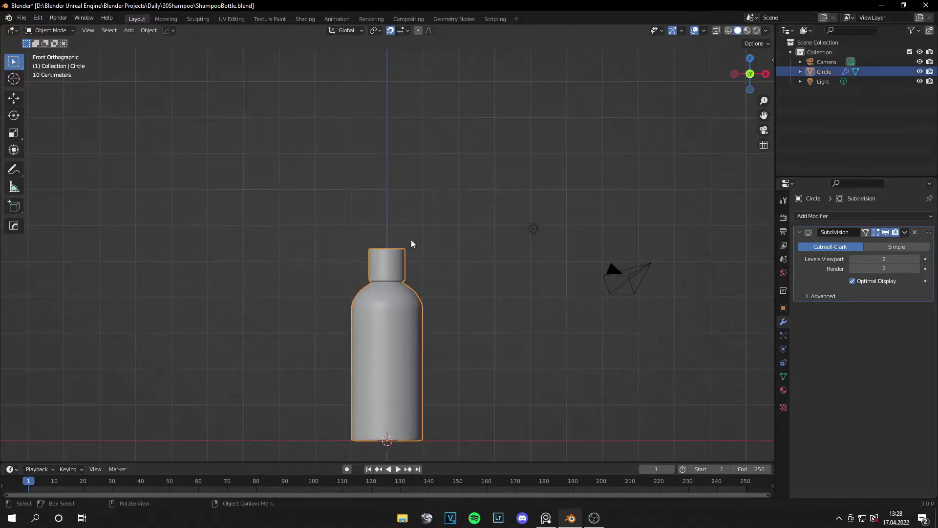
pyautogui.press('Tab')
pyautogui.moveTo(406, 247); pyautogui.dragTo(428, 258, button='middle')
pyautogui.scroll(6, 410, 294)
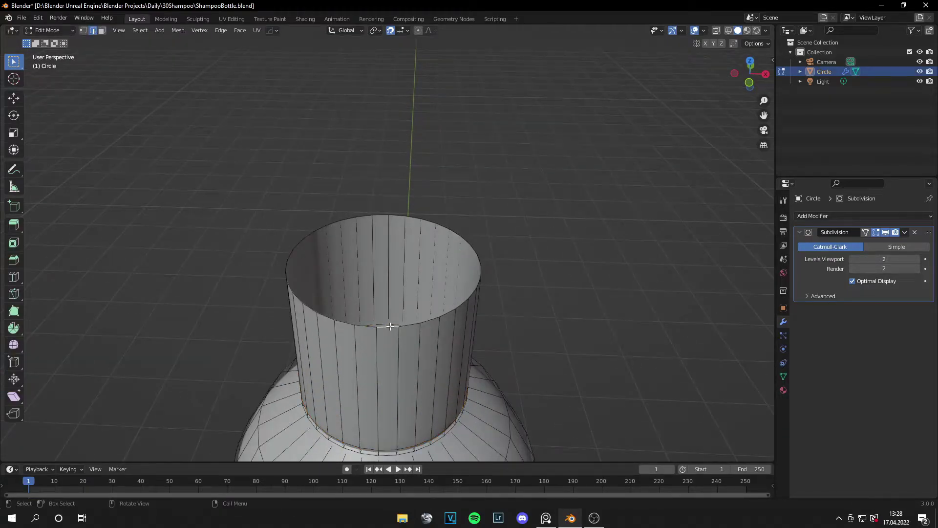
pyautogui.moveTo(392, 320); pyautogui.dragTo(407, 288, button='middle')
pyautogui.scroll(-4, 414, 252)
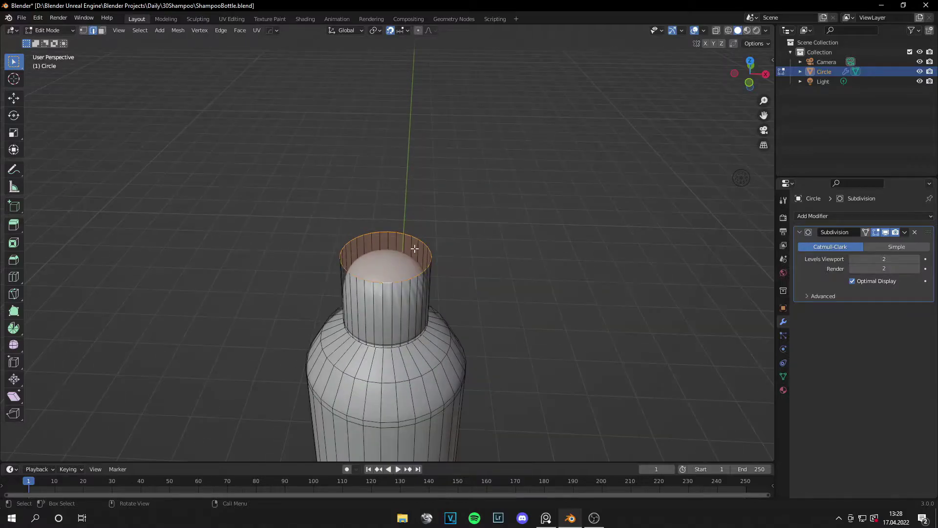
# Bevel the cap's top edge loop narrowly with 3 segments
pyautogui.press('KP_1')
pyautogui.scroll(5, 431, 230)
pyautogui.hotkey('ctrl', 'b')
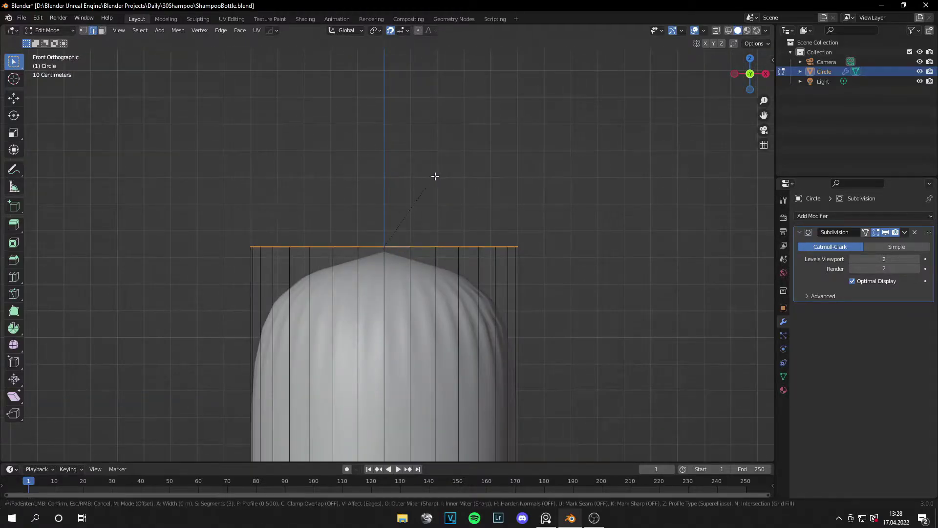
pyautogui.click(450, 177)
pyautogui.press('Tab')
pyautogui.scroll(-10, 446, 181)
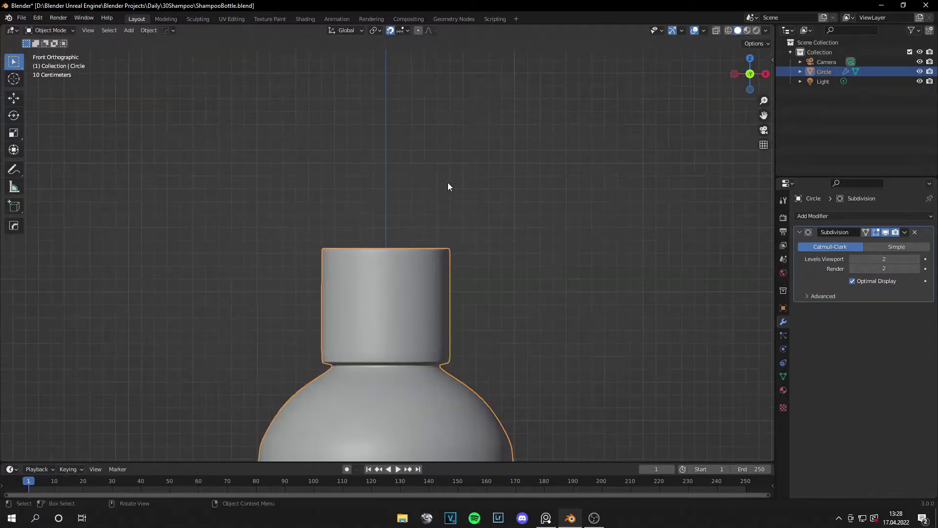
# Save the file and compare the cap's closed top with the reference bottle photos
pyautogui.click(445, 186)
pyautogui.hotkey('ctrl', 's')
pyautogui.moveTo(445, 191); pyautogui.dragTo(438, 337, button='middle')
pyautogui.scroll(6, 386, 229)
pyautogui.moveTo(386, 229); pyautogui.dragTo(394, 260, button='middle')
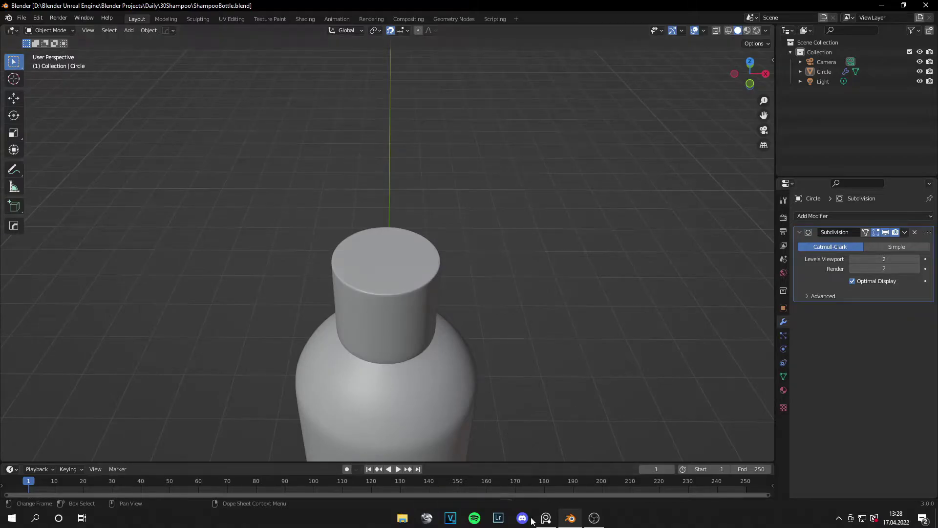
pyautogui.click(546, 518)
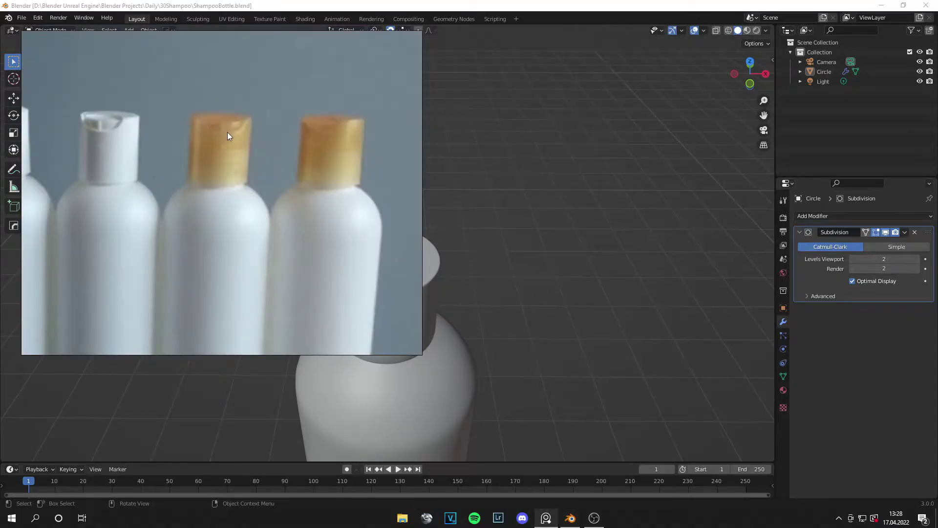
pyautogui.click(102, 31)
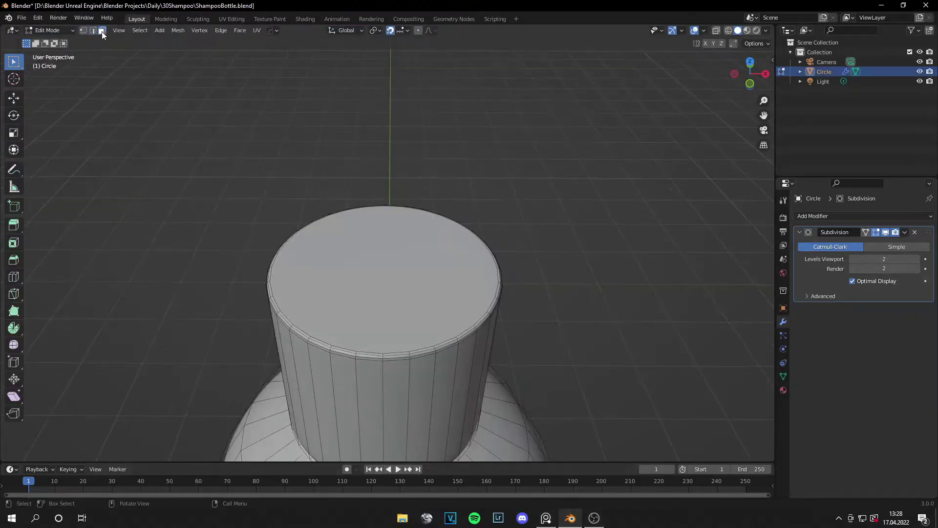
# Inset the cap's top face slightly to leave a thin rim around it
pyautogui.click(392, 264)
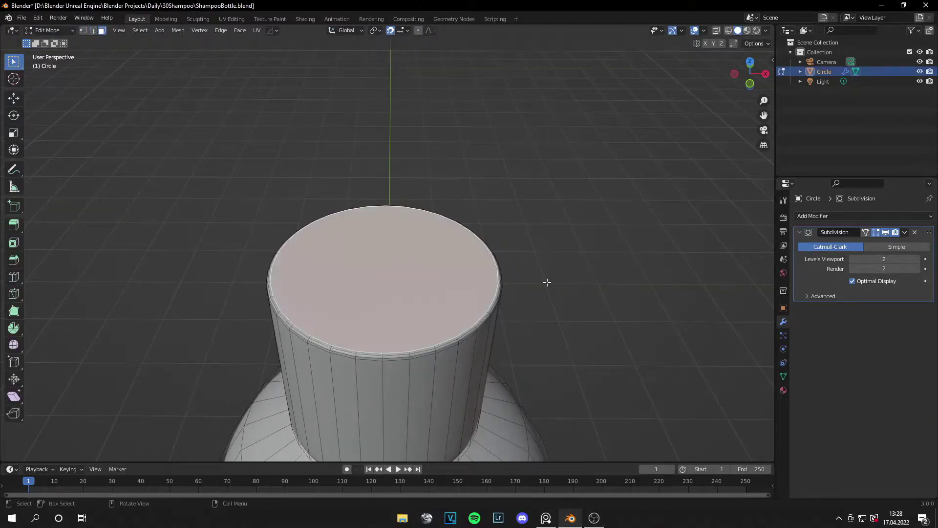
pyautogui.press('s')
pyautogui.press('Escape')
pyautogui.press('i')
pyautogui.click(595, 267)
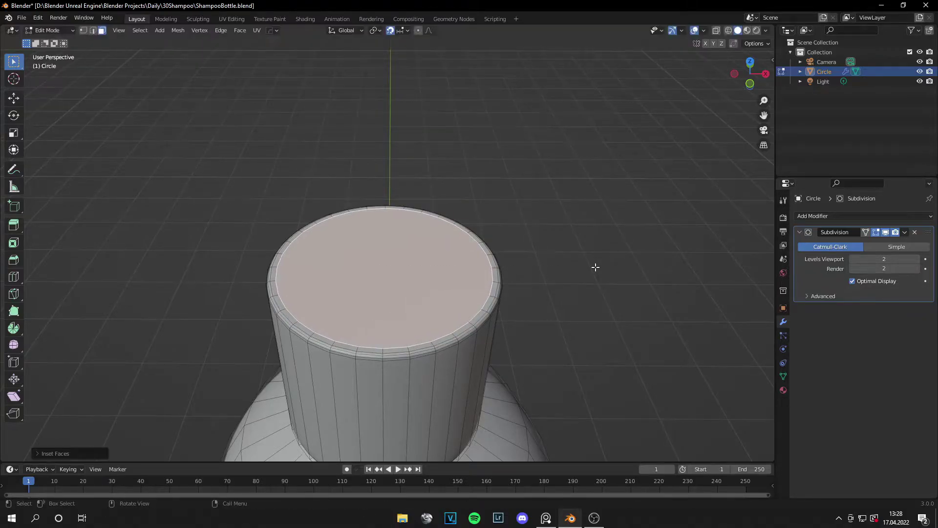
# With the mesh shown see-through in front view, extrude the inset face about 0.8 m down inside the cap
pyautogui.press('KP_1')
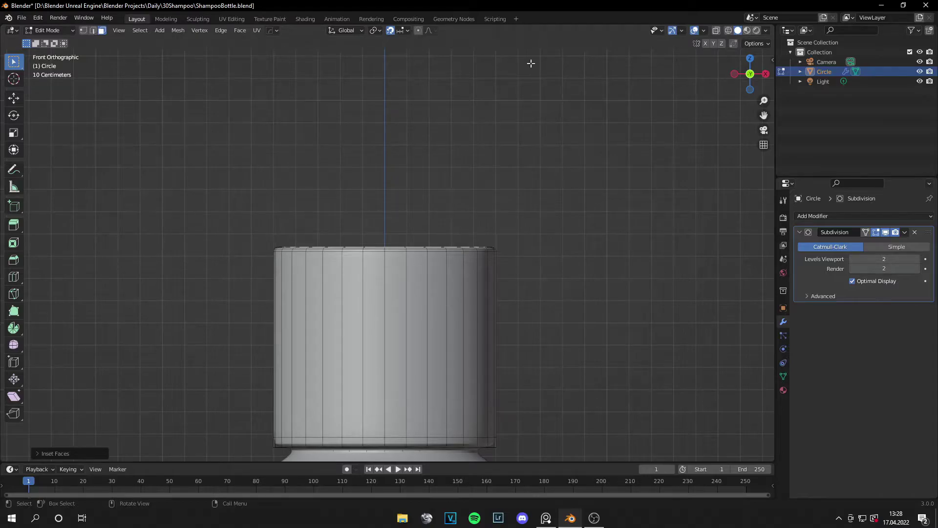
pyautogui.click(715, 31)
pyautogui.keyDown('shift'); pyautogui.moveTo(454, 299); pyautogui.dragTo(475, 142, button='middle'); pyautogui.keyUp('shift')
pyautogui.press('e')
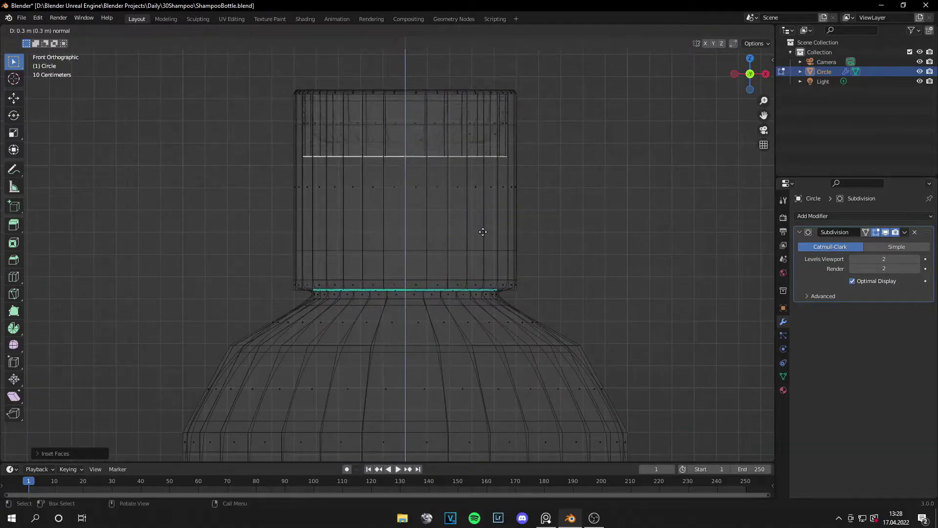
pyautogui.click(480, 308)
# Bevel the edge around the bottom face of the cap's inner recess
pyautogui.scroll(5, 481, 303)
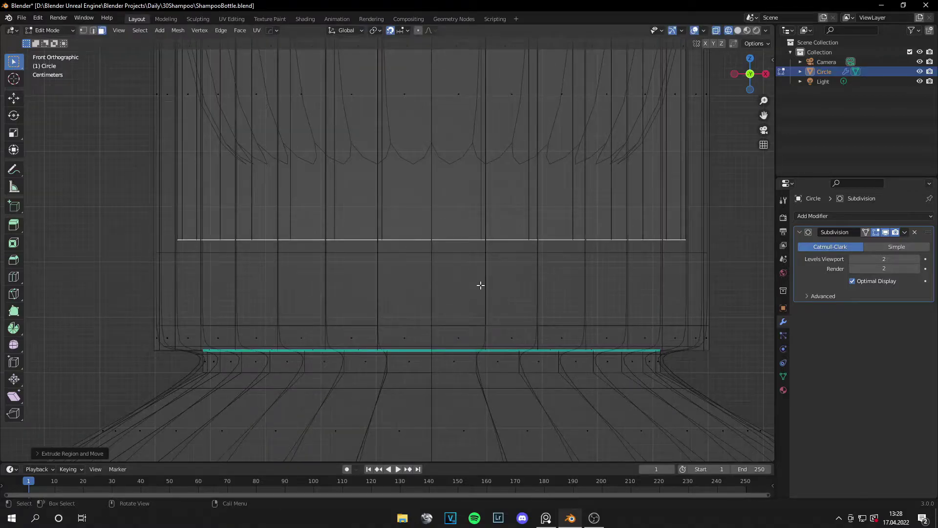
pyautogui.hotkey('ctrl', 'b')
pyautogui.click(497, 272)
pyautogui.press('a')
pyautogui.press('Tab')
pyautogui.scroll(-4, 500, 272)
pyautogui.moveTo(609, 256); pyautogui.dragTo(555, 230, button='middle')
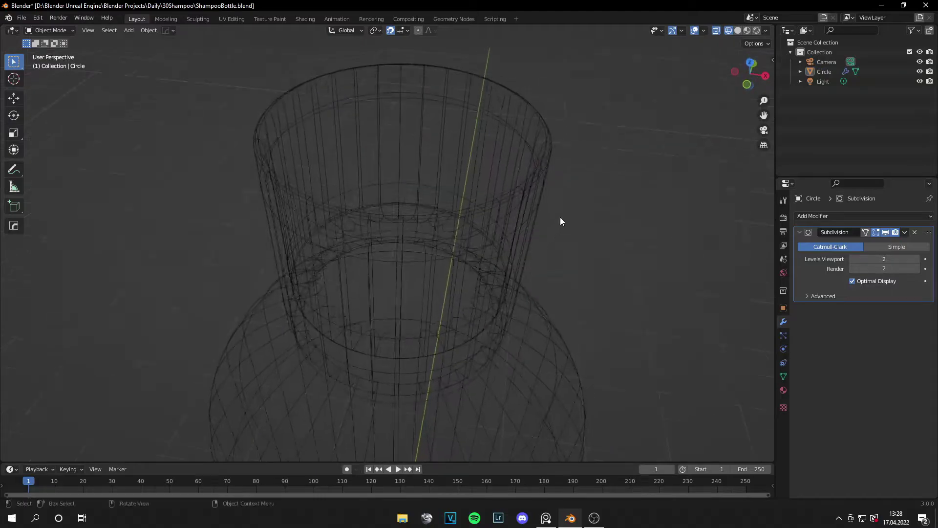
# Return the viewport to solid shading, check the hollowed cap and save the file
pyautogui.click(735, 30)
pyautogui.scroll(-4, 497, 164)
pyautogui.moveTo(497, 164); pyautogui.dragTo(469, 168, button='middle')
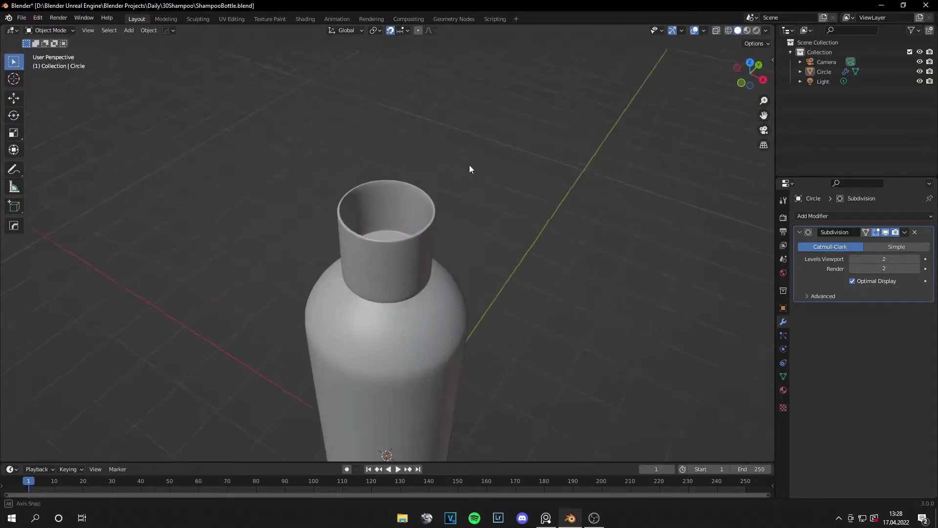
pyautogui.scroll(1, 478, 181)
pyautogui.hotkey('ctrl', 's')
# Add a mesh cylinder and move it about 5 m up along Z to the top of the bottle
pyautogui.hotkey('shift', 'a')
pyautogui.hotkey('shift', 'a')
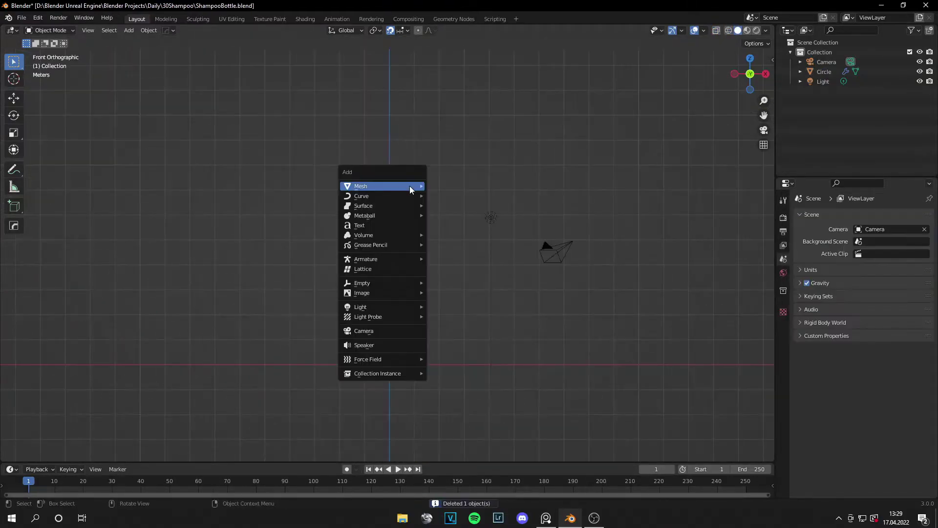
pyautogui.moveTo(411, 186)
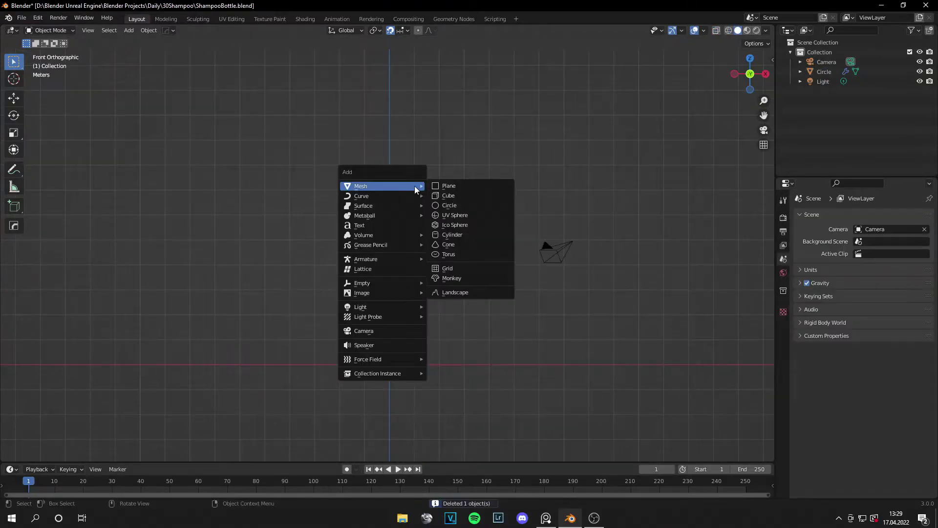
pyautogui.click(450, 235)
pyautogui.press('g')
pyautogui.click(425, 157)
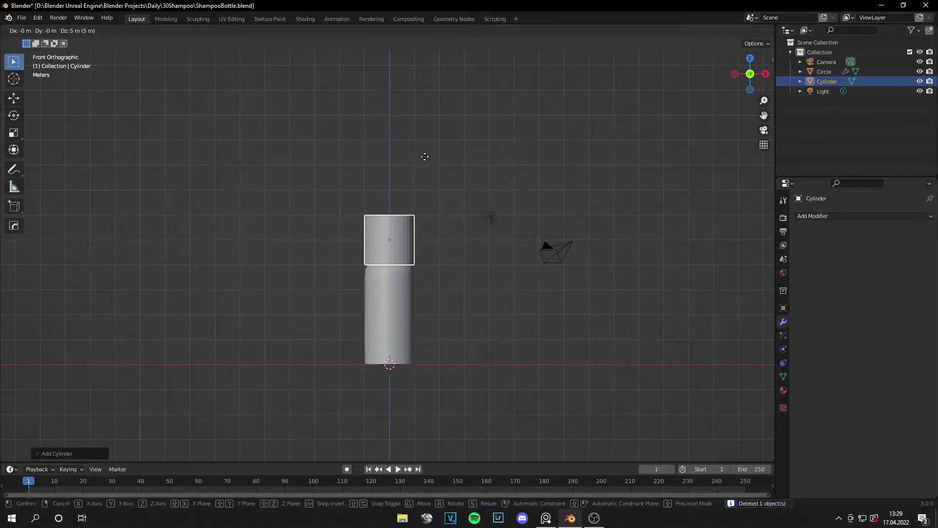
# Scale the cylinder down so it fits just inside the cap's rim, matching it in front and top views
pyautogui.scroll(5, 432, 174)
pyautogui.press('s')
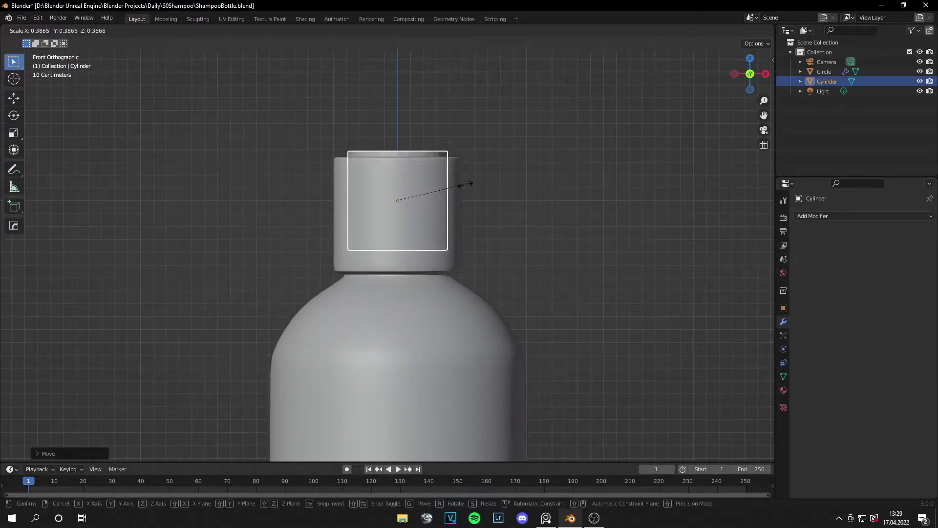
pyautogui.click(467, 179)
pyautogui.press('KP_7')
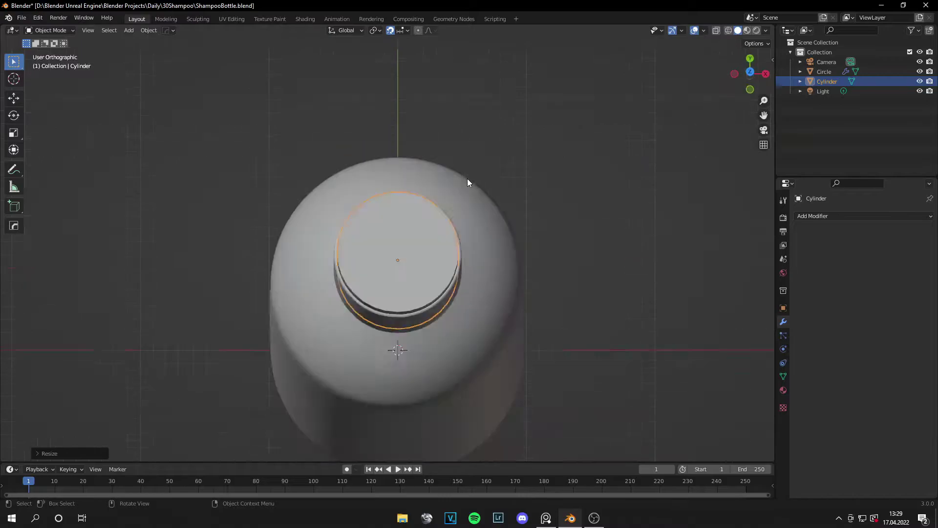
pyautogui.press('s')
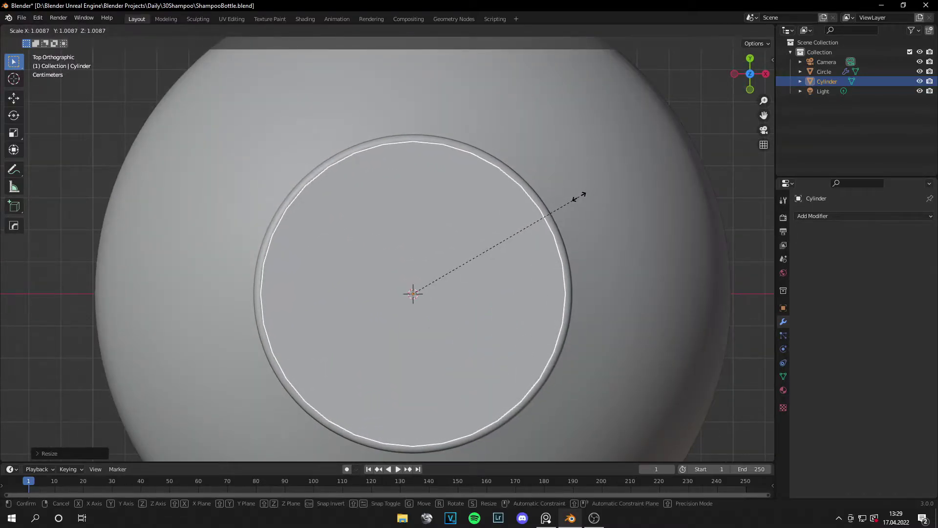
pyautogui.click(582, 196)
pyautogui.moveTo(582, 229); pyautogui.dragTo(462, 145, button='middle')
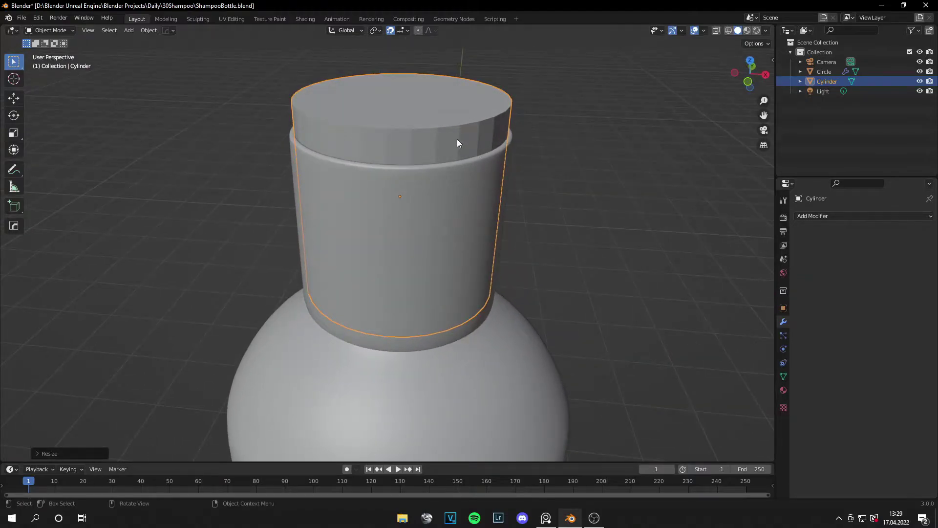
# Hide the cylinder and open the bottle mesh for editing, checking the cap's shape in the reference photo
pyautogui.press('h')
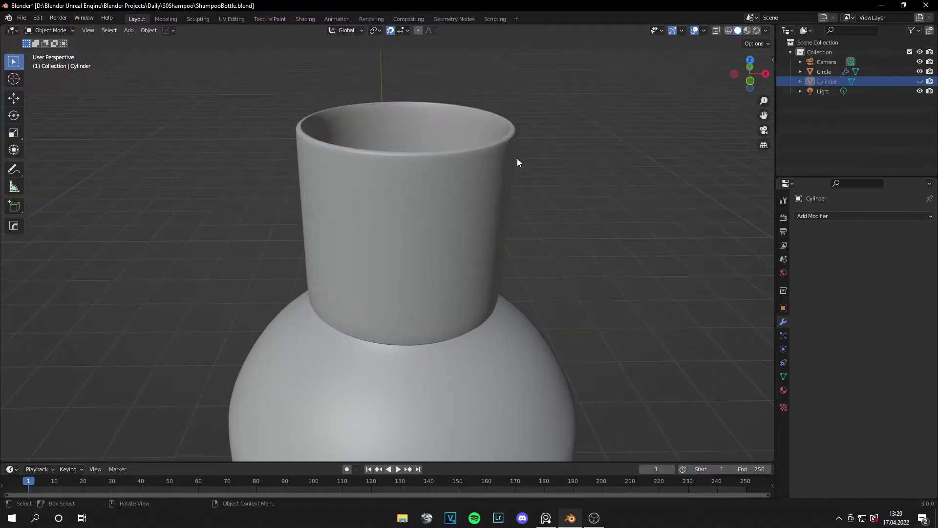
pyautogui.moveTo(459, 154); pyautogui.dragTo(387, 249, button='middle')
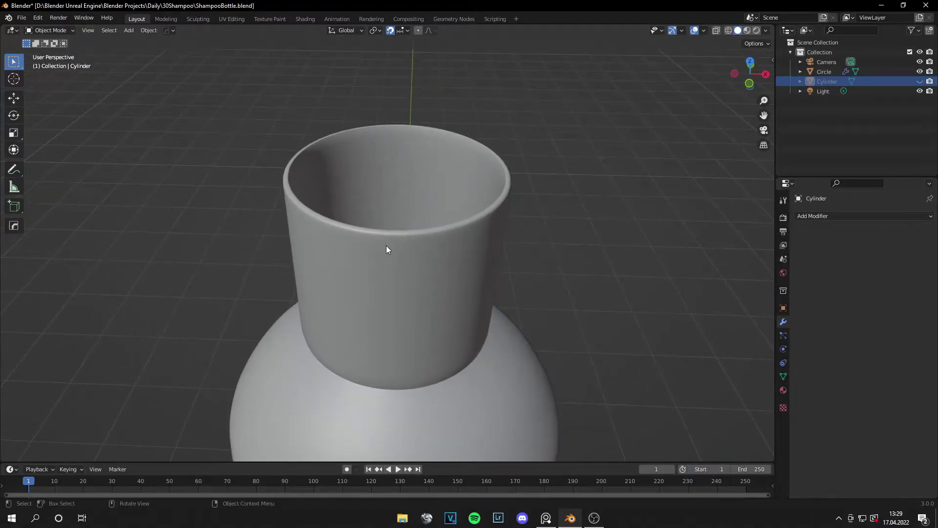
pyautogui.click(420, 247)
pyautogui.press('Tab')
pyautogui.moveTo(423, 214); pyautogui.dragTo(403, 249, button='middle')
pyautogui.moveTo(402, 249); pyautogui.dragTo(403, 261, button='middle')
pyautogui.click(546, 518)
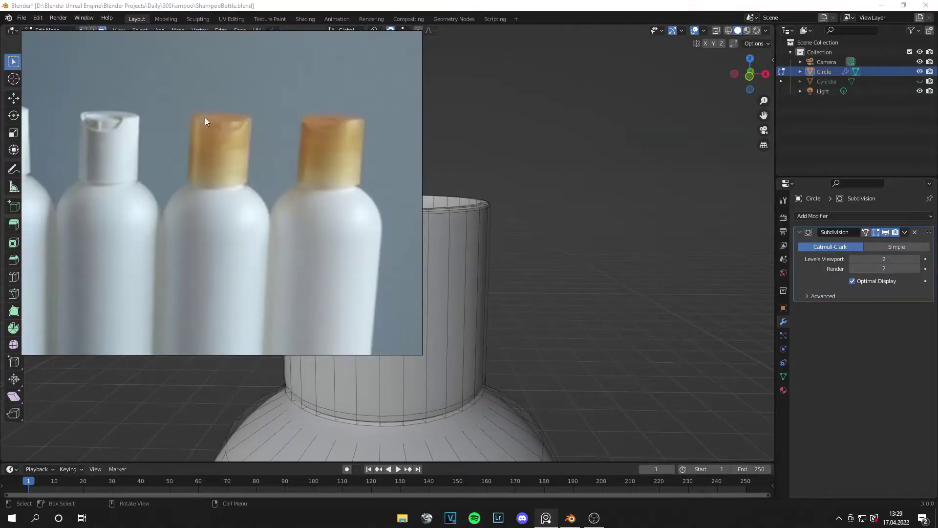
pyautogui.click(570, 517)
# Lower the front-centre vertices of the cap's rim about 0.13 m along Z with smooth proportional editing to form a notch
pyautogui.scroll(4, 478, 293)
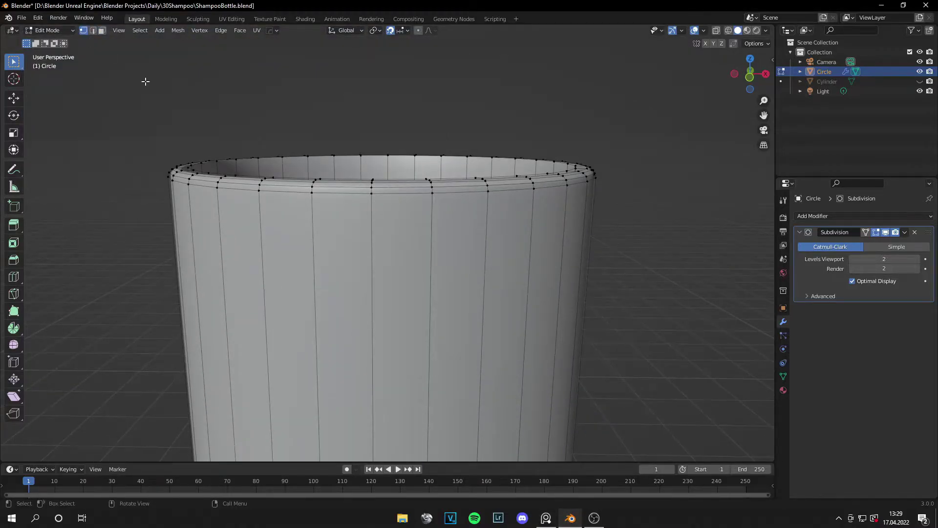
pyautogui.press('KP_1')
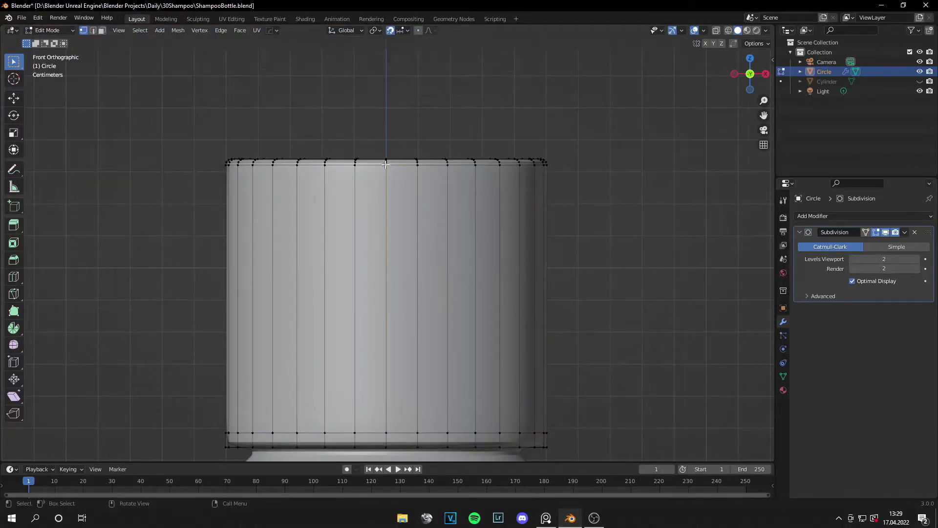
pyautogui.moveTo(387, 147); pyautogui.dragTo(627, 208, button='middle')
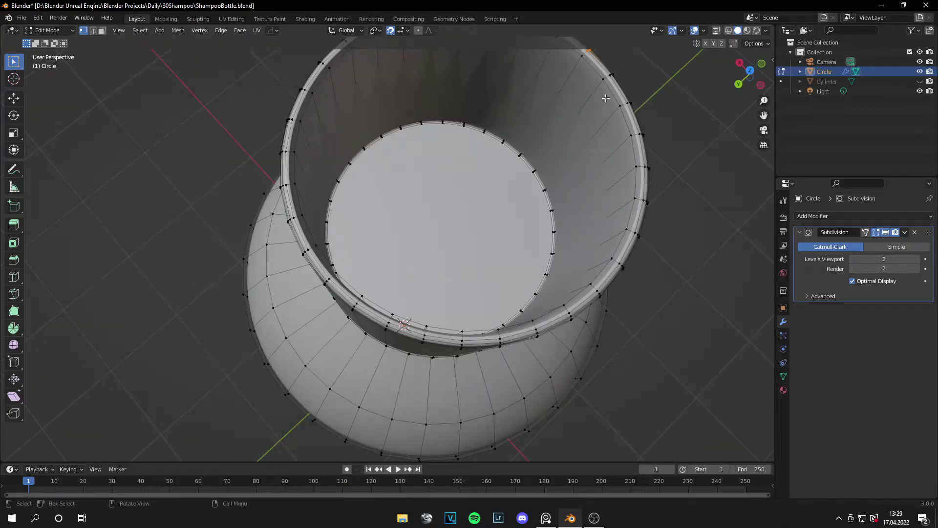
pyautogui.moveTo(640, 138); pyautogui.dragTo(490, 203, button='middle')
pyautogui.press('KP_1')
pyautogui.scroll(5, 490, 204)
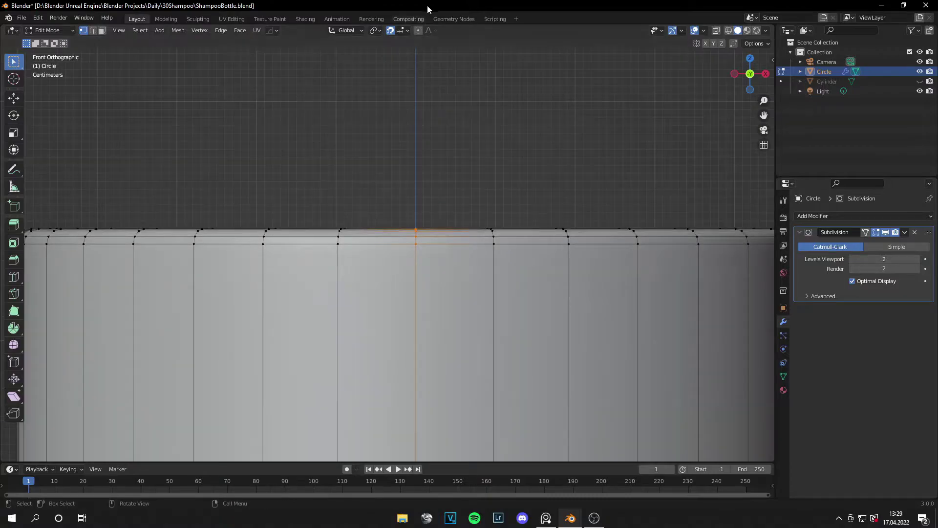
pyautogui.scroll(-2, 547, 267)
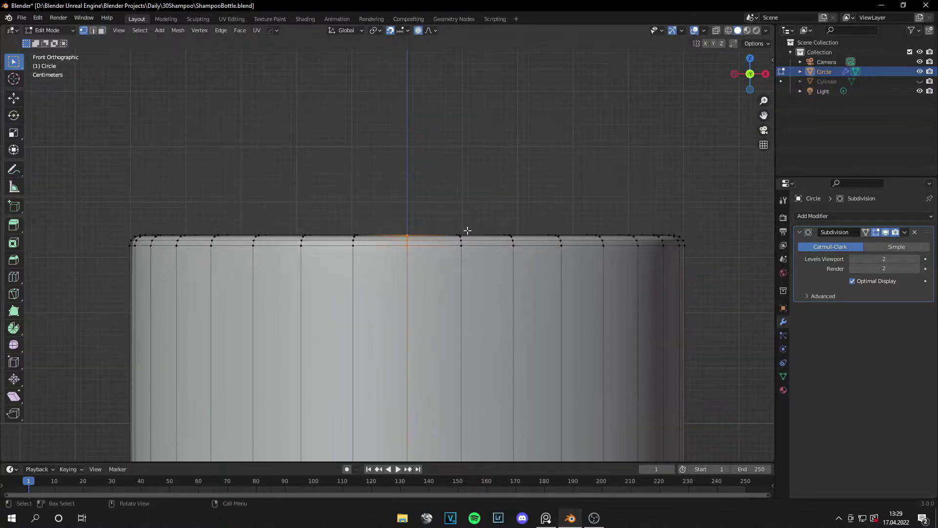
pyautogui.press('g')
pyautogui.press('z')
pyautogui.scroll(15, 435, 197)
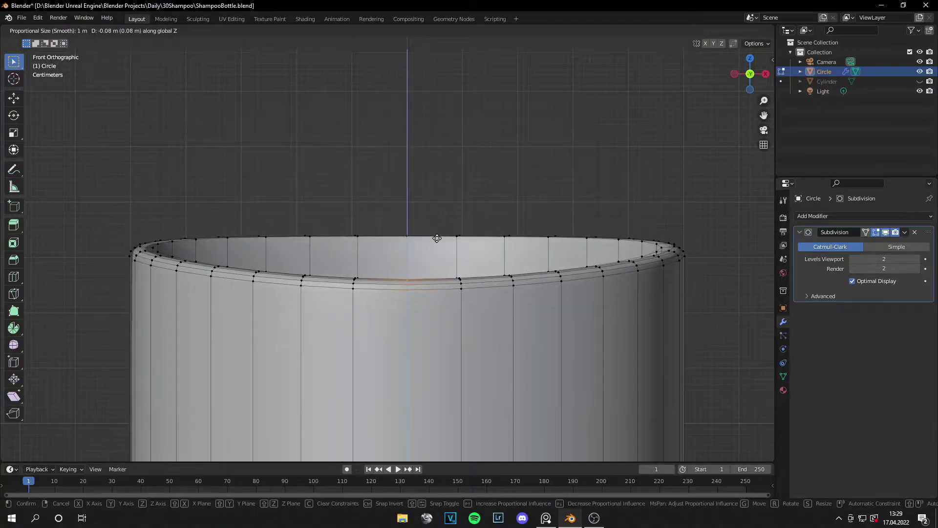
pyautogui.scroll(-5, 436, 269)
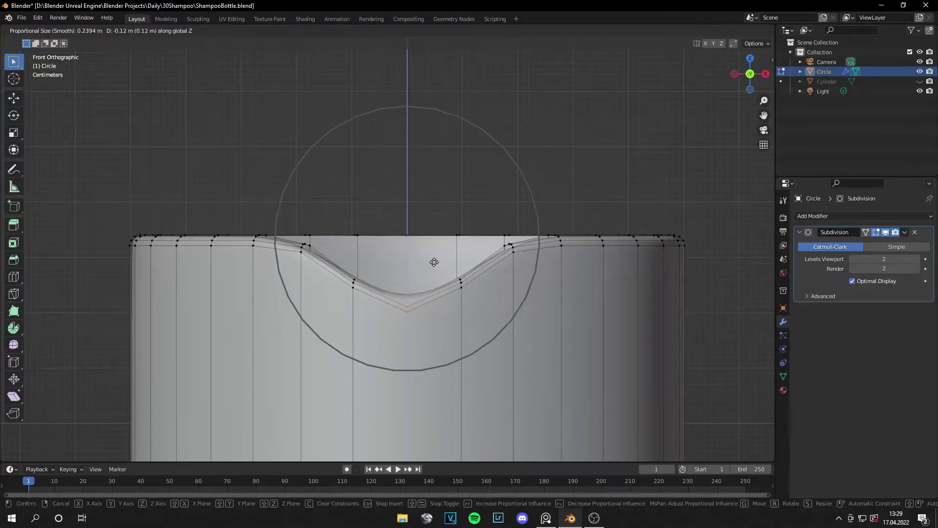
pyautogui.scroll(3, 434, 263)
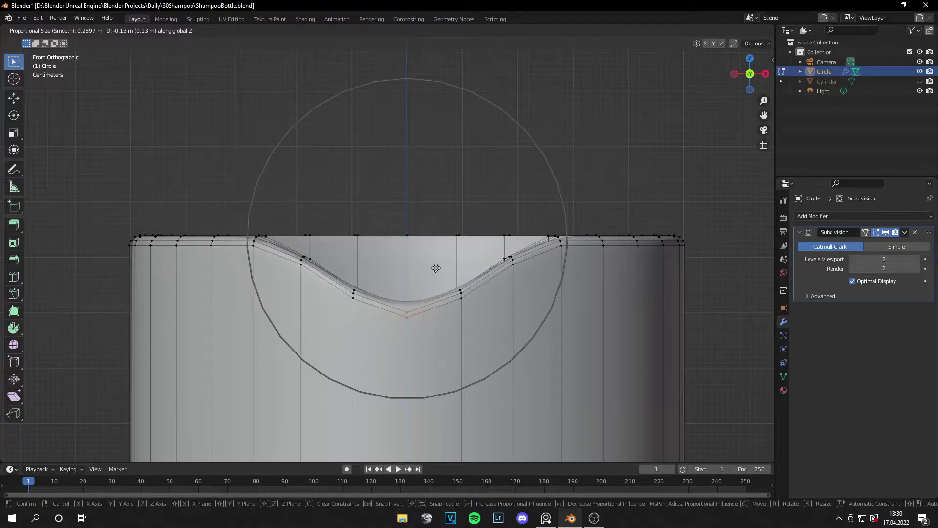
pyautogui.click(435, 270)
pyautogui.scroll(-5, 506, 296)
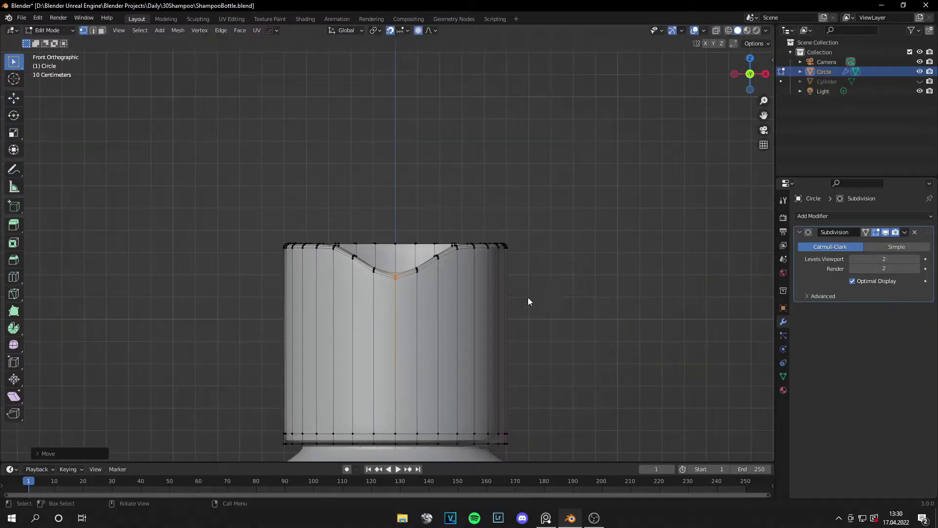
pyautogui.press('Tab')
# Lower the rim vertices on both sides of the notch's centre about 0.02 m along Z with a proportional size of about 0.135 m
pyautogui.moveTo(541, 289); pyautogui.dragTo(518, 287, button='middle')
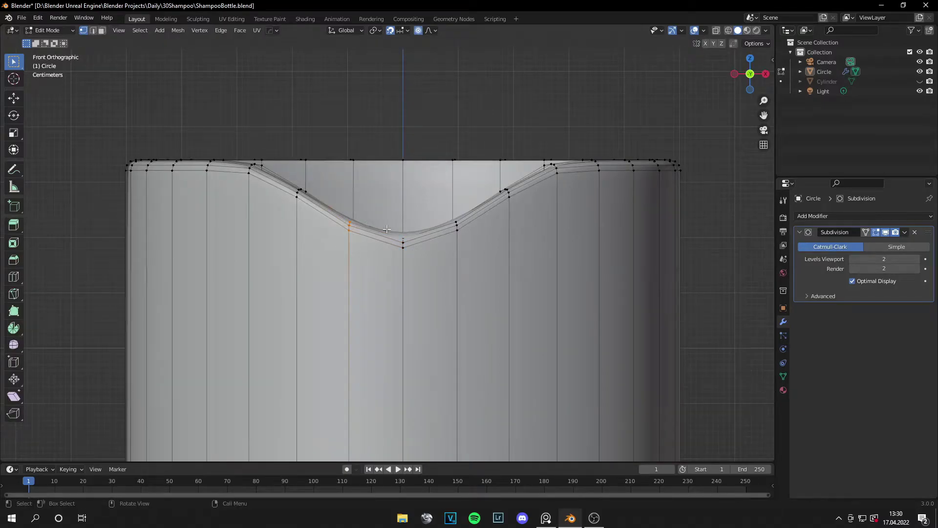
pyautogui.moveTo(460, 206); pyautogui.dragTo(552, 261, button='middle')
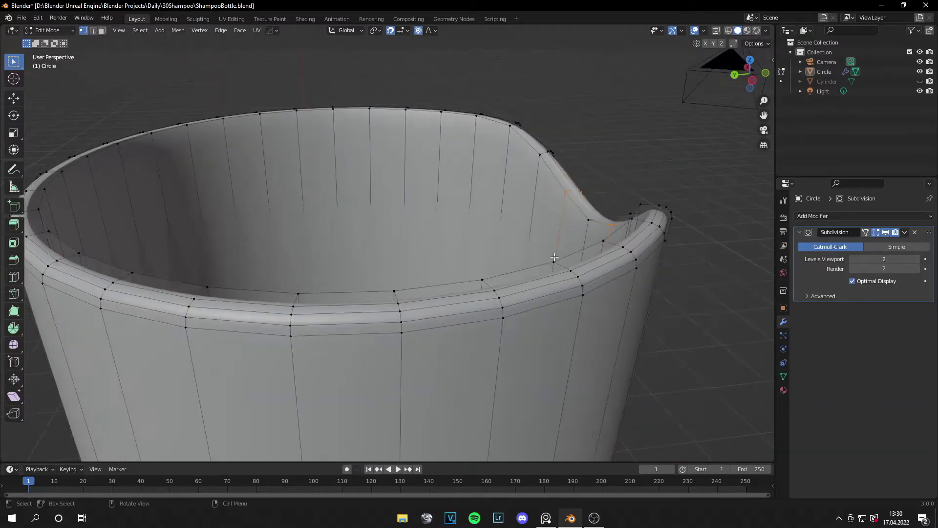
pyautogui.moveTo(601, 225); pyautogui.dragTo(579, 254, button='middle')
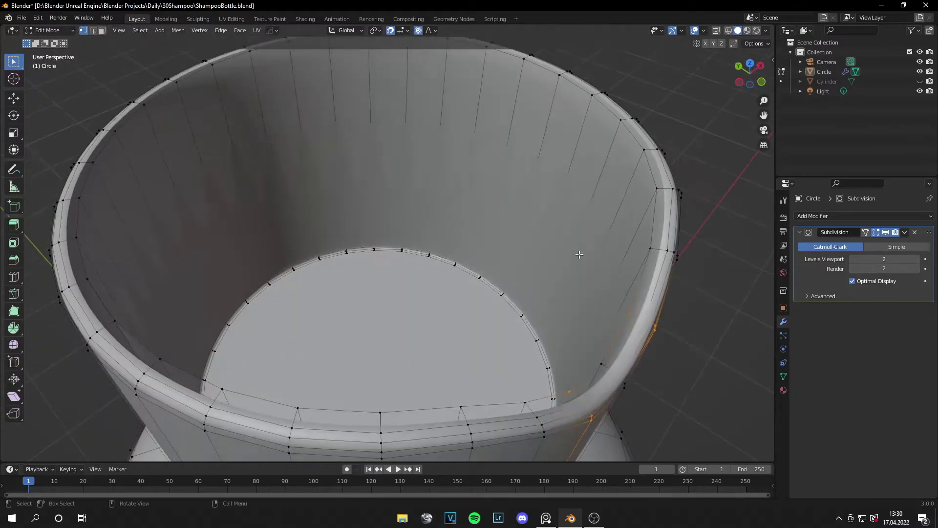
pyautogui.click(728, 30)
pyautogui.click(738, 31)
pyautogui.press('KP_1')
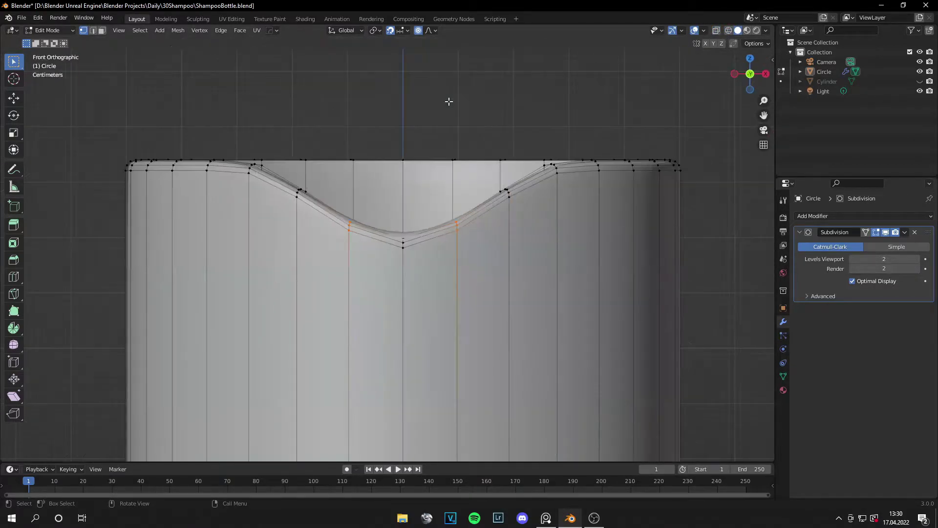
pyautogui.scroll(2, 469, 209)
pyautogui.press('g')
pyautogui.press('z')
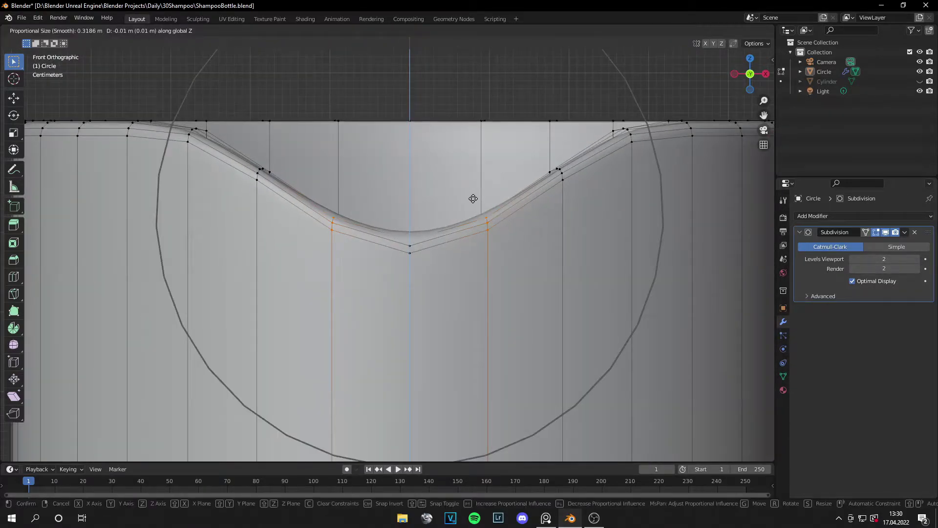
pyautogui.scroll(9, 473, 198)
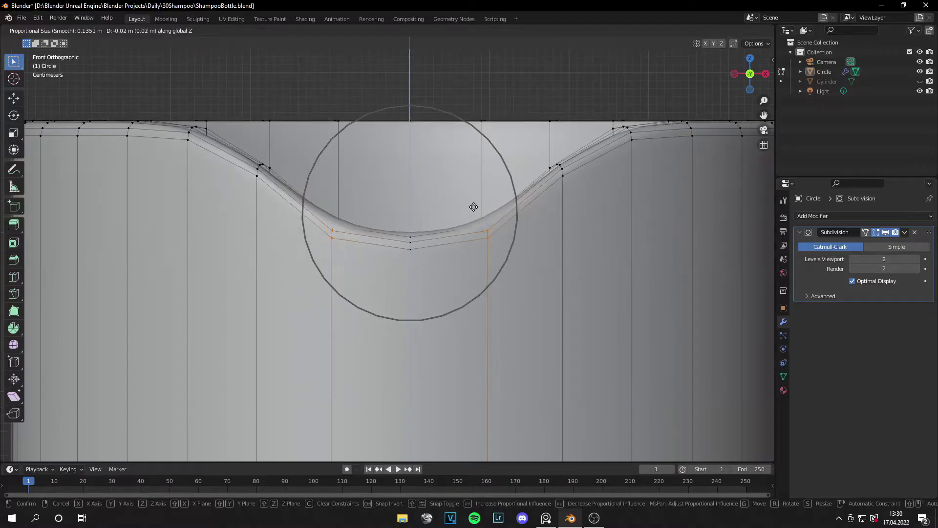
pyautogui.click(473, 212)
# Leave mesh editing, save the file and unhide the cylinder
pyautogui.press('Tab')
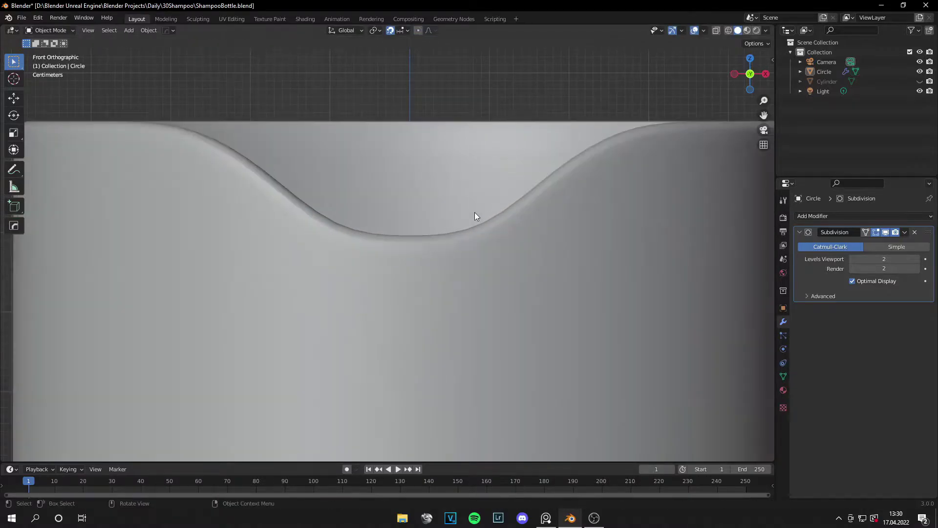
pyautogui.scroll(-5, 471, 212)
pyautogui.scroll(-4, 462, 176)
pyautogui.hotkey('ctrl', 's')
pyautogui.moveTo(449, 195); pyautogui.dragTo(446, 262, button='middle')
pyautogui.hotkey('alt', 'h')
pyautogui.scroll(5, 435, 266)
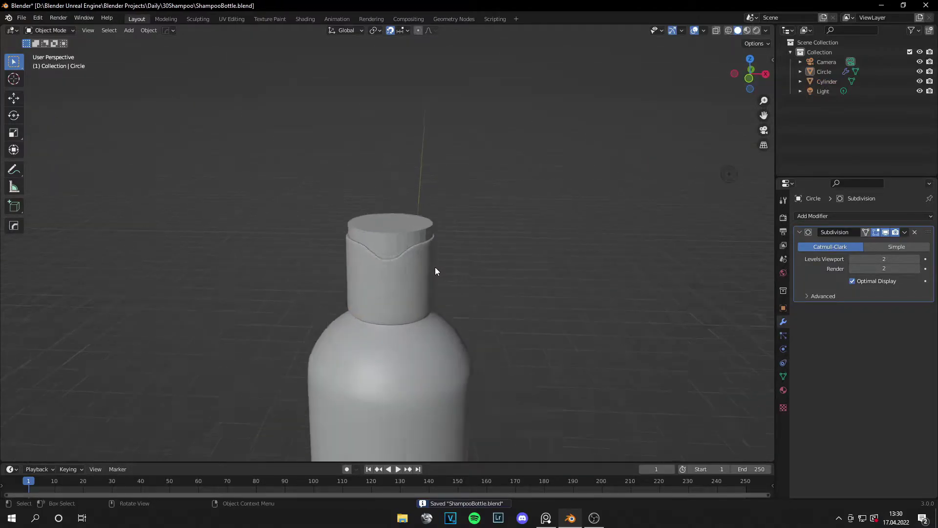
# Move the cylinder about 0.14 m down along Z so its top is level with the cap's rim
pyautogui.click(394, 230)
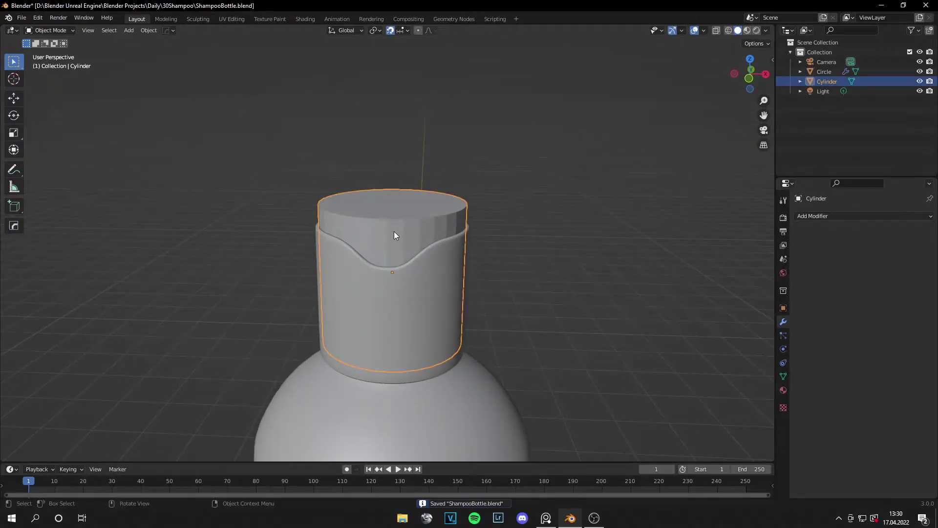
pyautogui.press('KP_1')
pyautogui.scroll(5, 394, 236)
pyautogui.press('g')
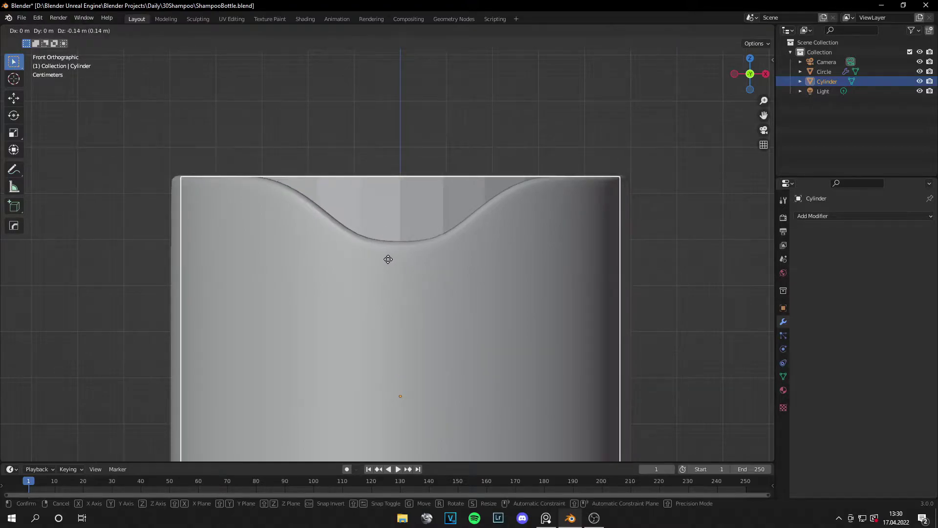
pyautogui.rightClick(389, 260)
pyautogui.press('g')
pyautogui.press('z')
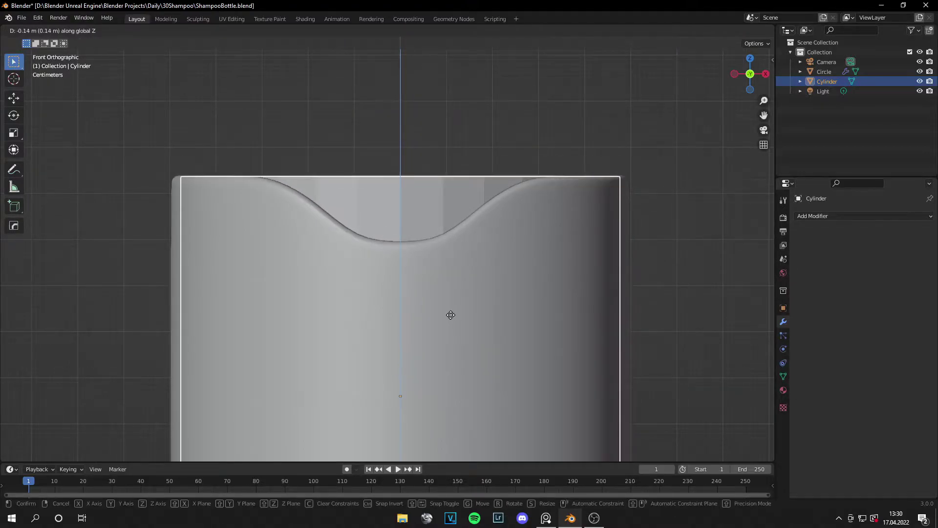
pyautogui.click(449, 316)
# In wireframe front view, raise the cylinder's bottom vertices along Z to the floor of the cap's recess
pyautogui.scroll(-5, 450, 314)
pyautogui.keyDown('shift'); pyautogui.moveTo(451, 314); pyautogui.dragTo(447, 236, button='middle'); pyautogui.keyUp('shift')
pyautogui.press('Tab')
pyautogui.hotkey('shift', 'z')
pyautogui.moveTo(213, 315); pyautogui.dragTo(578, 343)
pyautogui.scroll(6, 501, 343)
pyautogui.scroll(-4, 491, 367)
pyautogui.press('g')
pyautogui.press('z')
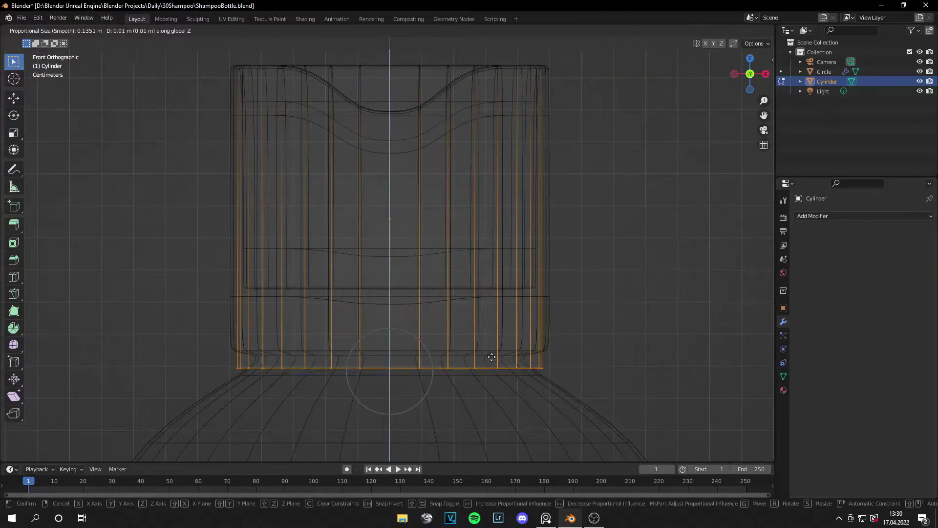
pyautogui.click(513, 283)
pyautogui.press('Tab')
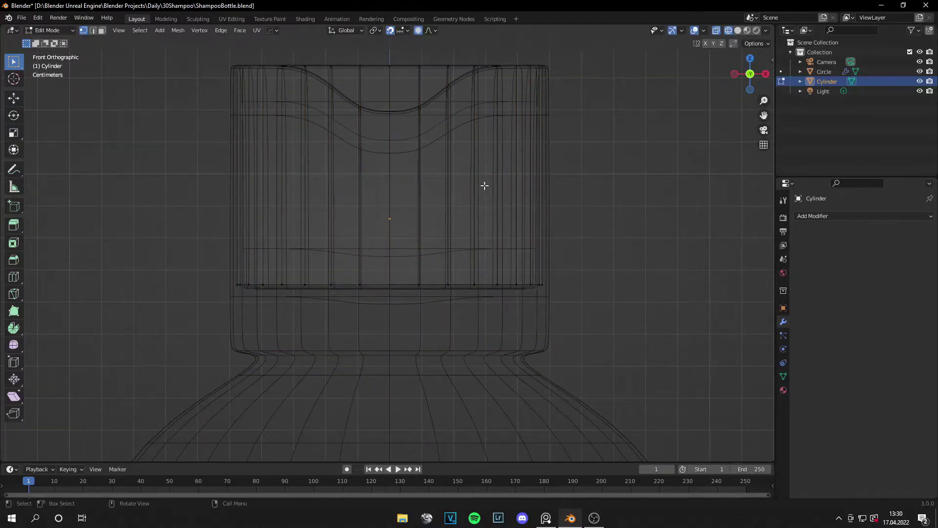
# Back in solid shading, add a Subdivision Surface modifier with viewport level 2 to the cylinder and hide the bottle
pyautogui.moveTo(484, 184); pyautogui.dragTo(481, 237, button='middle')
pyautogui.click(736, 30)
pyautogui.scroll(-3, 533, 140)
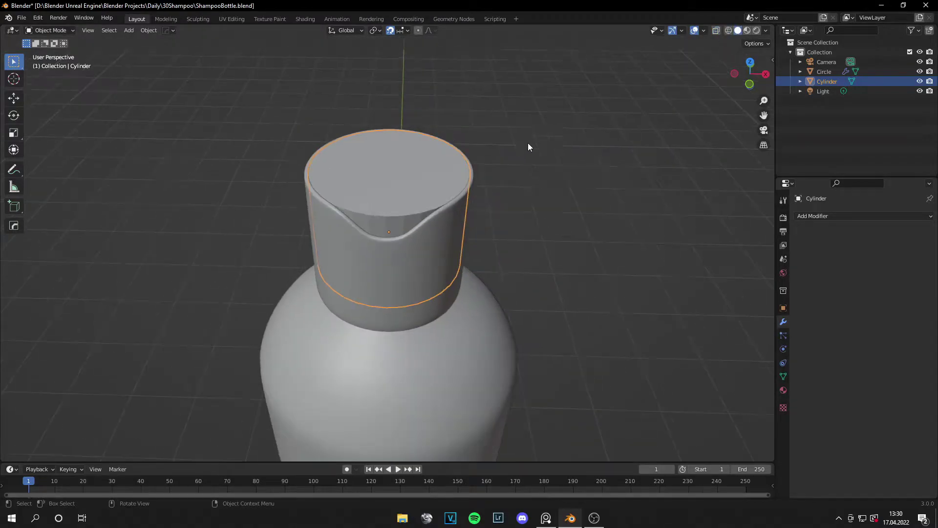
pyautogui.click(837, 216)
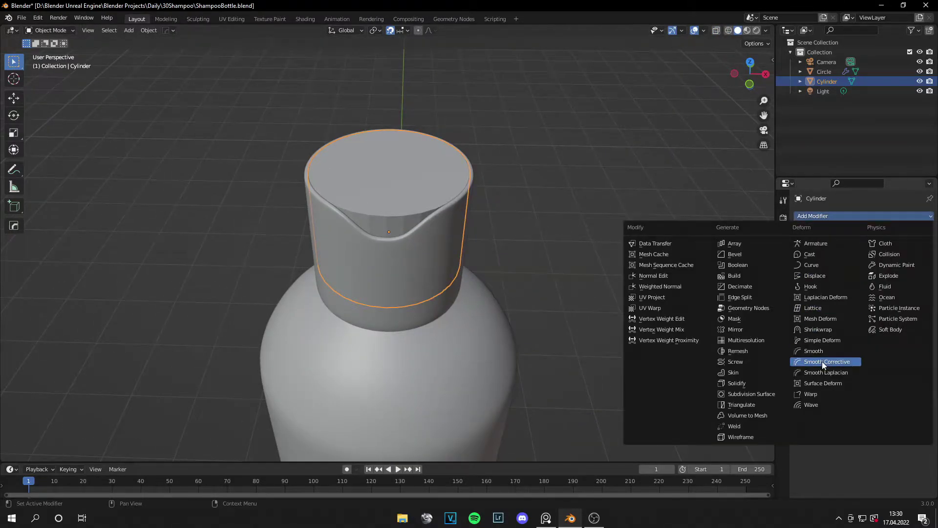
pyautogui.click(752, 394)
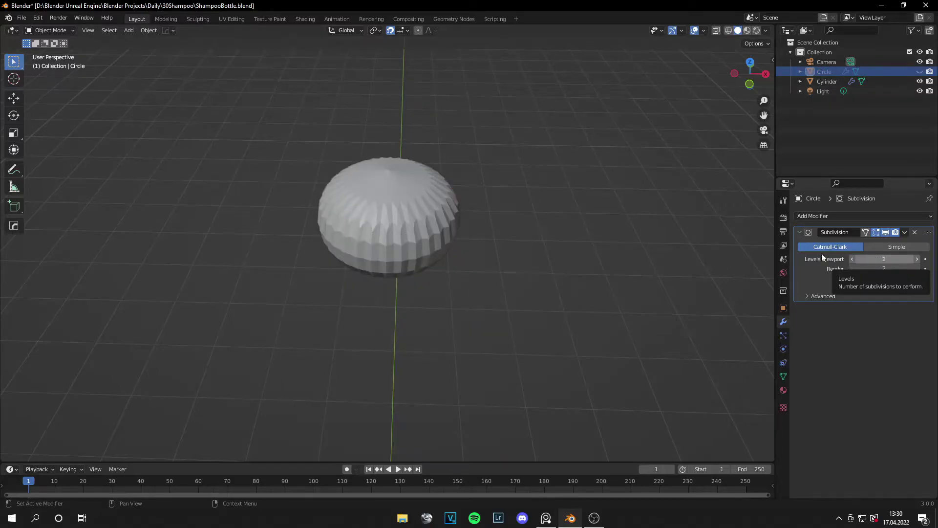
# Bevel the cylinder's top and bottom edge loops with 3 segments and leave mesh editing
pyautogui.click(439, 221)
pyautogui.press('Tab')
pyautogui.press('KP_1')
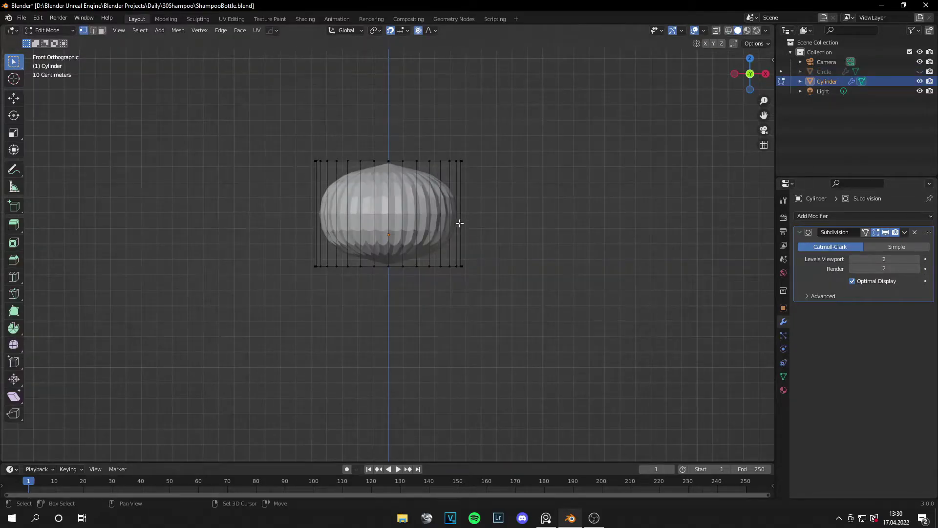
pyautogui.scroll(2, 362, 177)
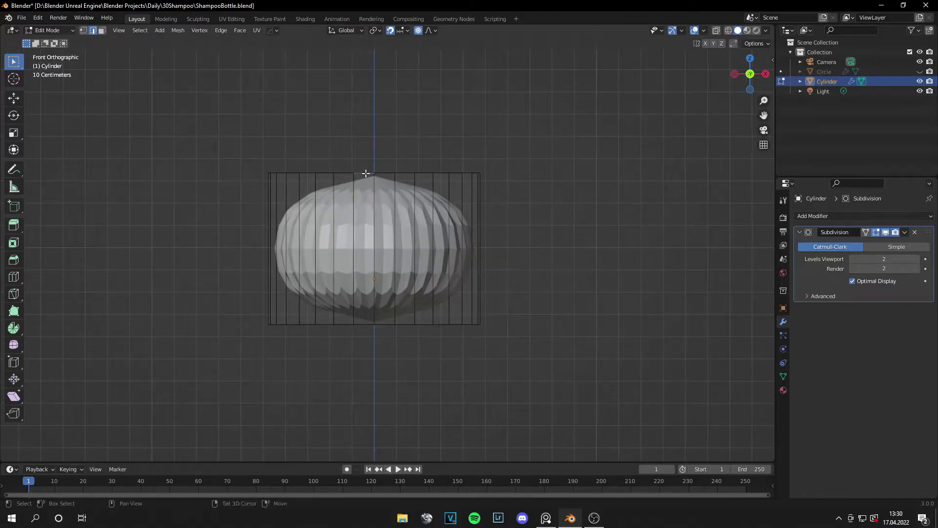
pyautogui.keyDown('alt'); pyautogui.click(365, 173); pyautogui.keyUp('alt')
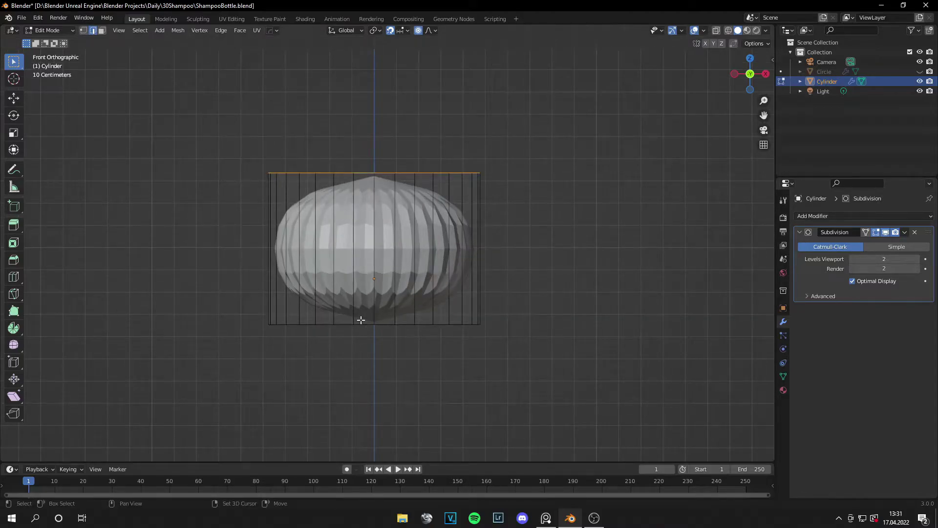
pyautogui.scroll(2, 398, 322)
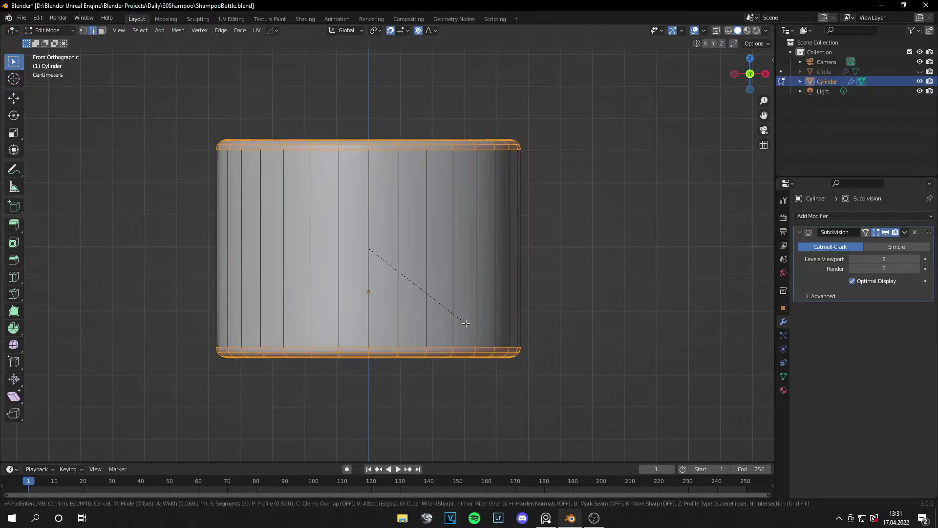
pyautogui.click(461, 321)
pyautogui.press('Tab')
pyautogui.scroll(-3, 573, 319)
pyautogui.click(573, 317)
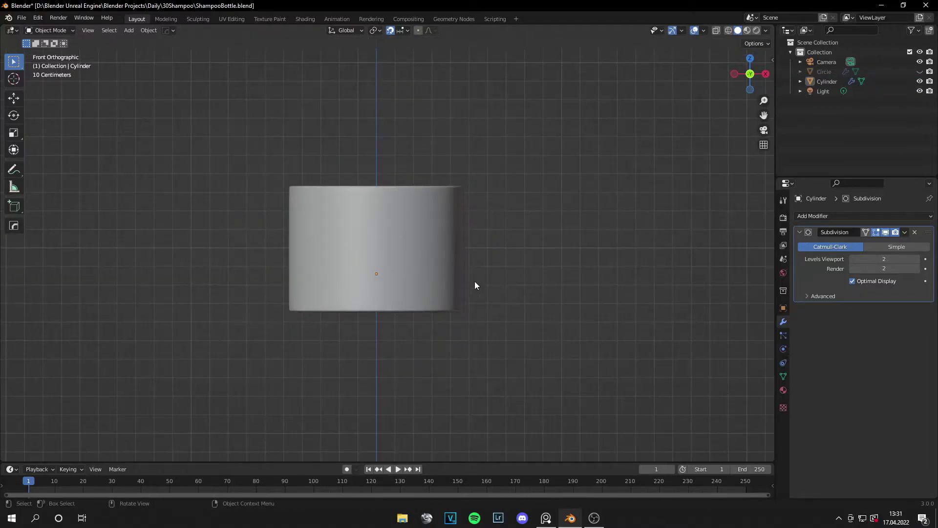
# With the bottle unhidden, shade the cylinder smooth with Auto Smooth at 30° and save the file
pyautogui.hotkey('alt', 'h')
pyautogui.click(374, 207)
pyautogui.rightClick(374, 199)
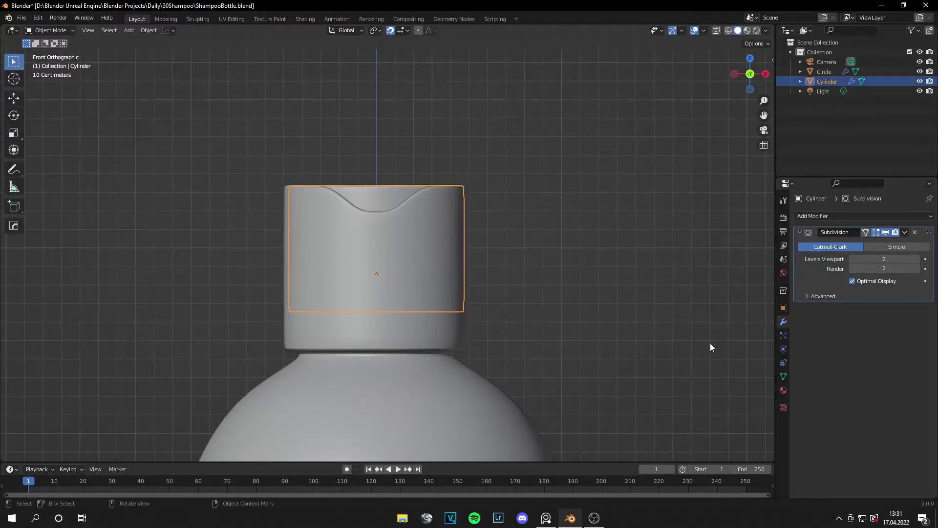
pyautogui.click(783, 376)
pyautogui.click(853, 419)
pyautogui.click(606, 320)
pyautogui.moveTo(385, 179); pyautogui.dragTo(431, 208, button='middle')
pyautogui.scroll(-5, 415, 215)
pyautogui.hotkey('ctrl', 's')
# Compare the cap's notch and the cylinder insert with the reference image of the bottle
pyautogui.rightClick(403, 271)
pyautogui.scroll(-7, 430, 171)
pyautogui.scroll(8, 430, 208)
pyautogui.hotkey('alt', 'Tab')
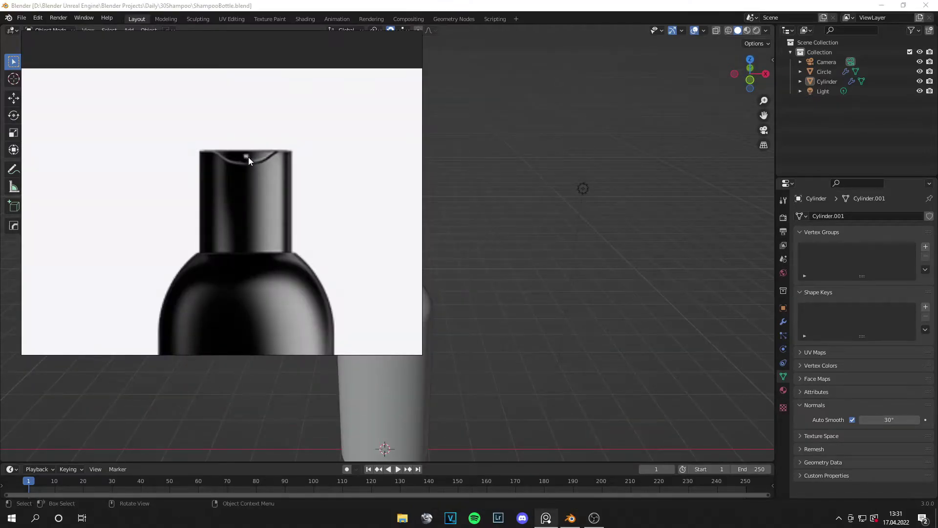
pyautogui.click(511, 332)
pyautogui.scroll(-3, 508, 330)
pyautogui.moveTo(444, 312)
pyautogui.mouseDown(button='middle')
pyautogui.moveTo(519, 294)
pyautogui.moveTo(443, 328)
pyautogui.mouseUp(button='middle')
pyautogui.scroll(3, 392, 246)
pyautogui.press('Tab')
pyautogui.scroll(6, 476, 271)
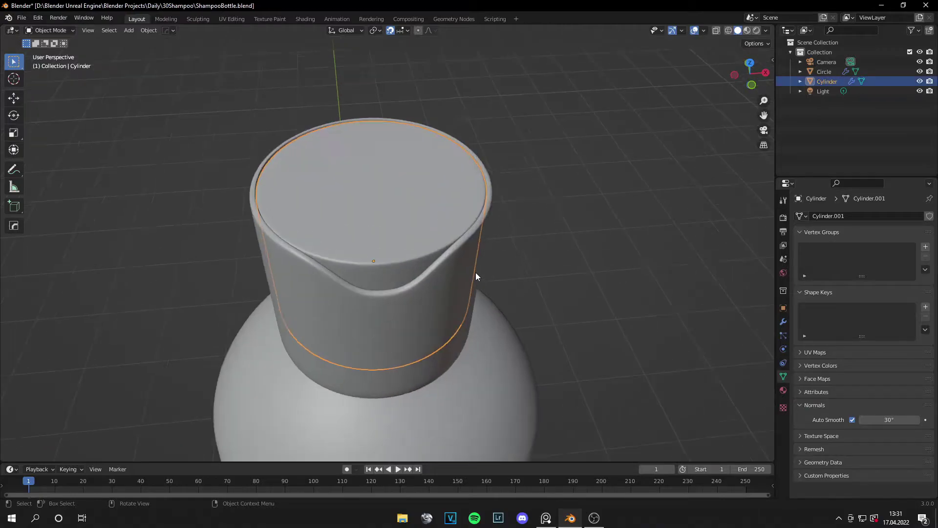
pyautogui.press('Tab')
pyautogui.scroll(-2, 532, 276)
pyautogui.click(548, 282)
pyautogui.scroll(-5, 548, 282)
# Save the file, switch to the Shading workspace and select the bottle
pyautogui.hotkey('ctrl', 's')
pyautogui.moveTo(523, 323); pyautogui.dragTo(505, 315, button='middle')
pyautogui.scroll(-5, 506, 315)
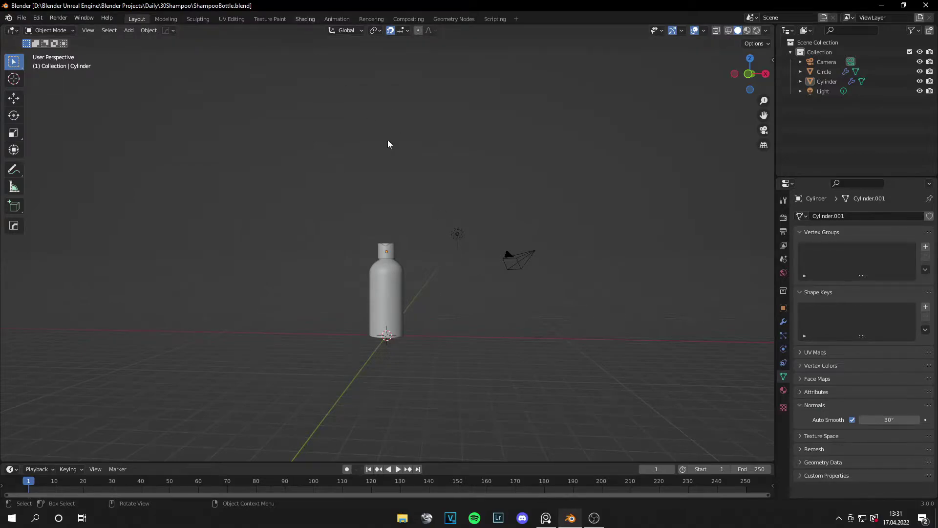
pyautogui.click(304, 19)
pyautogui.click(453, 132)
pyautogui.keyDown('shift'); pyautogui.moveTo(522, 116); pyautogui.dragTo(497, 167, button='middle'); pyautogui.keyUp('shift')
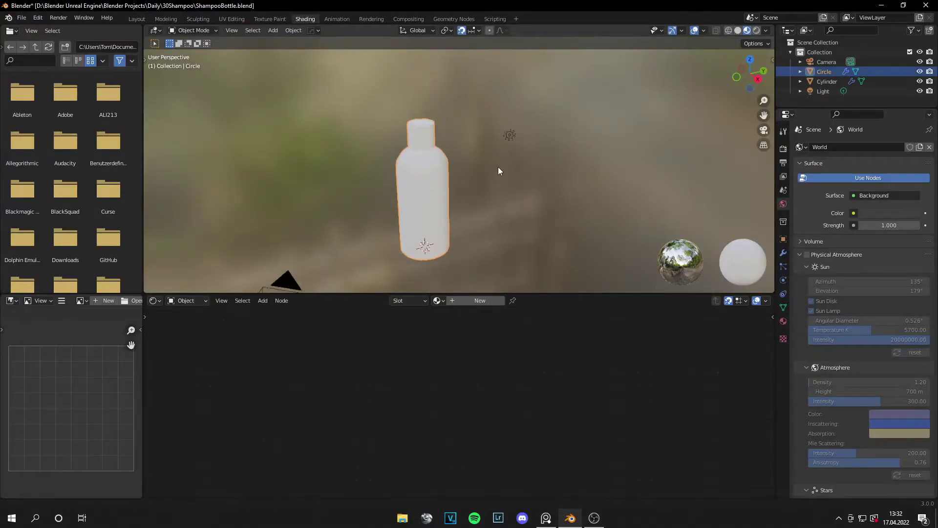
# Examine the bottle and cap in rendered and Material Preview shading
pyautogui.scroll(5, 436, 156)
pyautogui.moveTo(368, 196); pyautogui.dragTo(462, 136, button='middle')
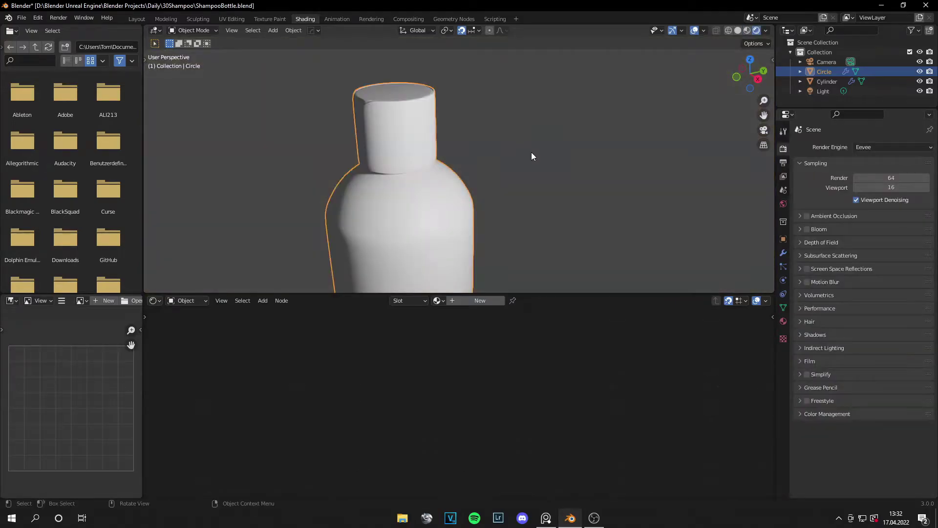
pyautogui.scroll(-3, 489, 157)
pyautogui.moveTo(462, 160)
pyautogui.mouseDown(button='middle')
pyautogui.moveTo(526, 131)
pyautogui.moveTo(467, 197)
pyautogui.mouseUp(button='middle')
pyautogui.click(467, 198)
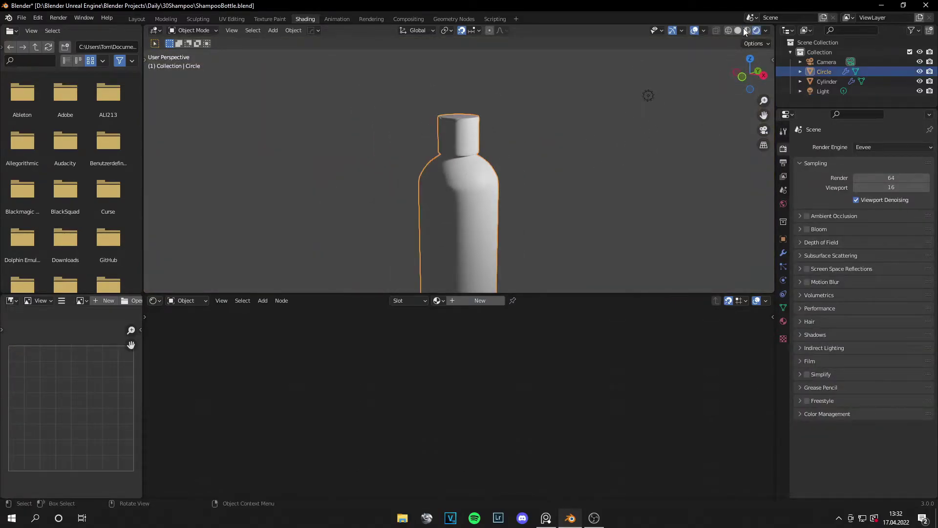
pyautogui.click(746, 30)
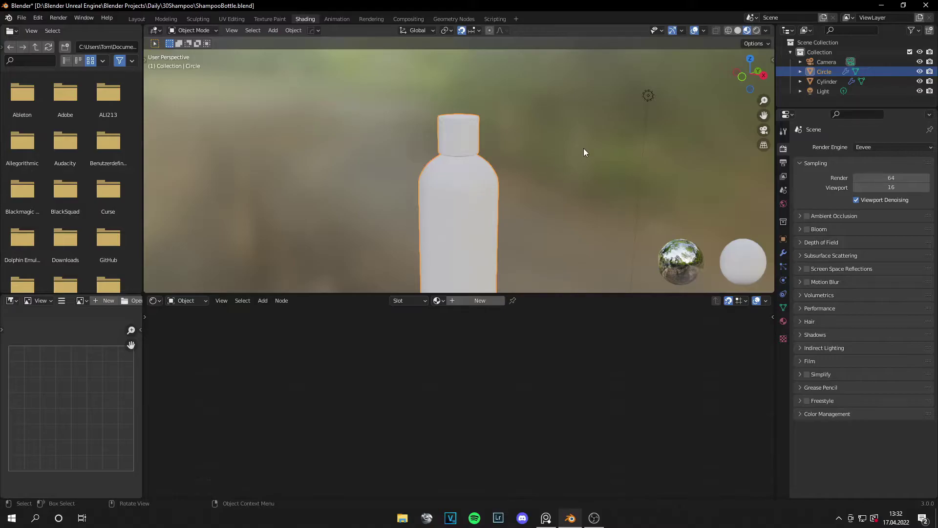
pyautogui.moveTo(585, 145); pyautogui.dragTo(465, 191, button='middle')
pyautogui.scroll(3, 364, 209)
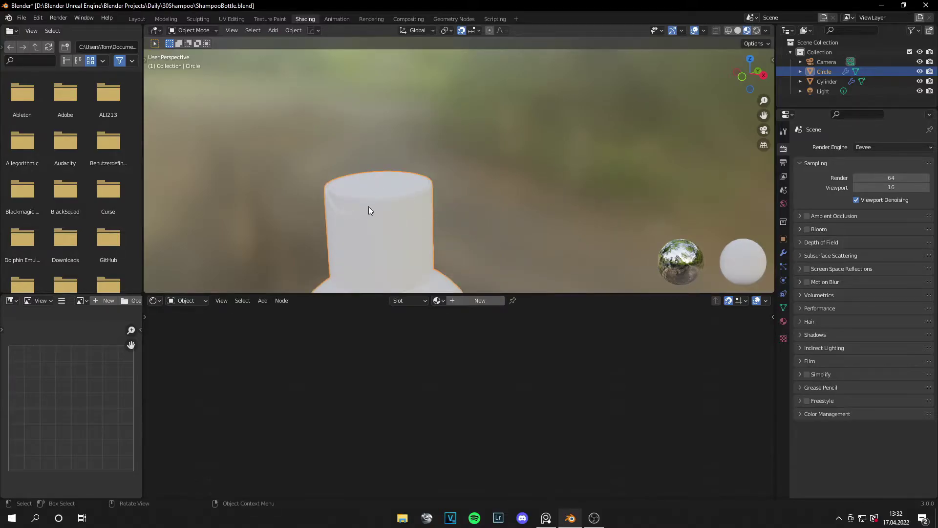
pyautogui.click(354, 199)
pyautogui.keyDown('shift'); pyautogui.moveTo(431, 271); pyautogui.dragTo(496, 116, button='middle'); pyautogui.keyUp('shift')
pyautogui.scroll(-1, 420, 116)
# Create a new material named Metal on the bottle
pyautogui.click(436, 154)
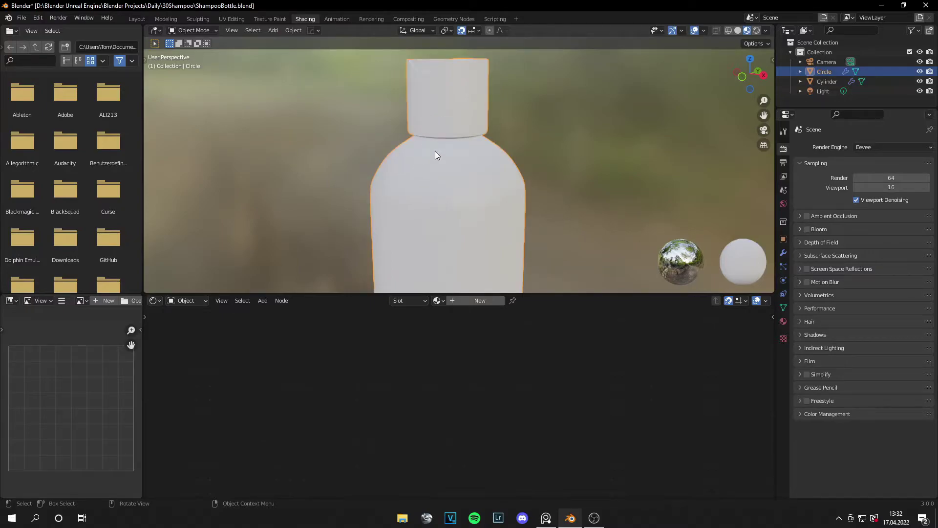
pyautogui.click(783, 321)
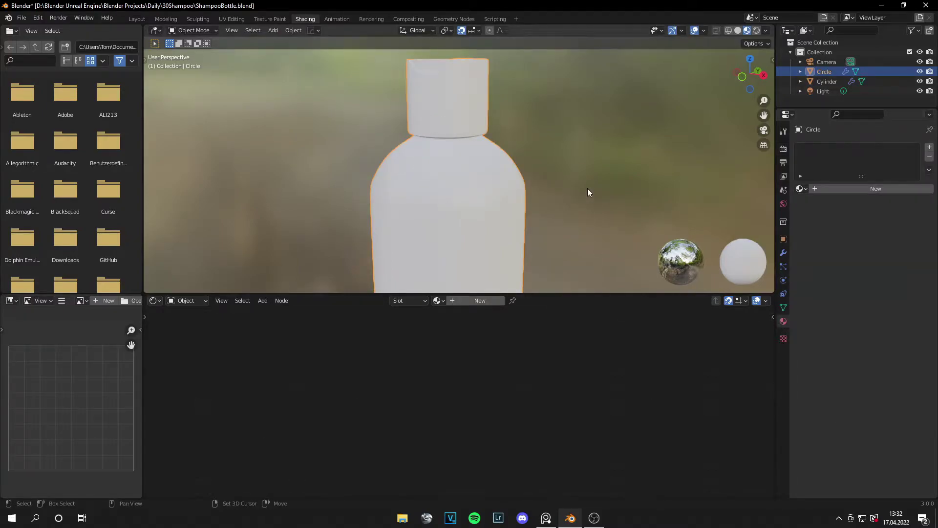
pyautogui.click(852, 190)
pyautogui.doubleClick(852, 189)
pyautogui.write('Metal')
pyautogui.press('Return')
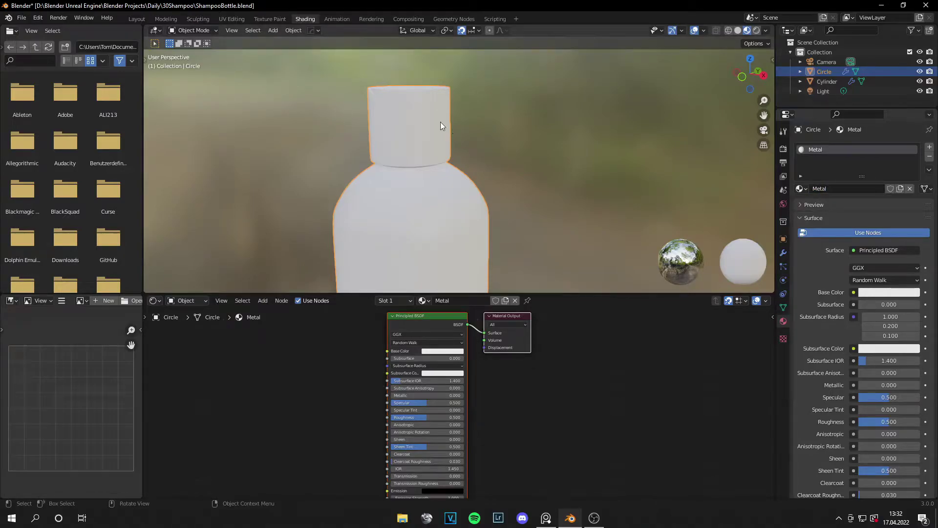
# Select the cap's outer side faces in the bottle mesh and turn off the Subdivision modifier's viewport display
pyautogui.press('Tab')
pyautogui.moveTo(441, 125); pyautogui.dragTo(440, 113, button='middle')
pyautogui.click(246, 30)
pyautogui.click(424, 152)
pyautogui.keyDown('alt'); pyautogui.keyDown('shift'); pyautogui.click(424, 152); pyautogui.keyUp('shift'); pyautogui.keyUp('alt')
pyautogui.keyDown('alt'); pyautogui.keyDown('shift'); pyautogui.click(425, 152); pyautogui.keyUp('shift'); pyautogui.keyUp('alt')
pyautogui.click(784, 253)
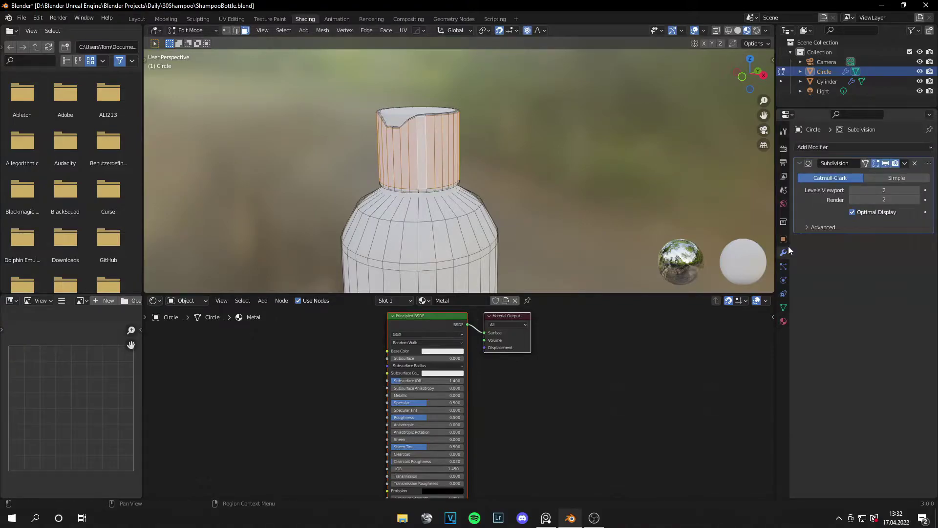
pyautogui.click(885, 163)
# In wireframe front view, box-select all faces of the cap down to its lower rim
pyautogui.press('KP_1')
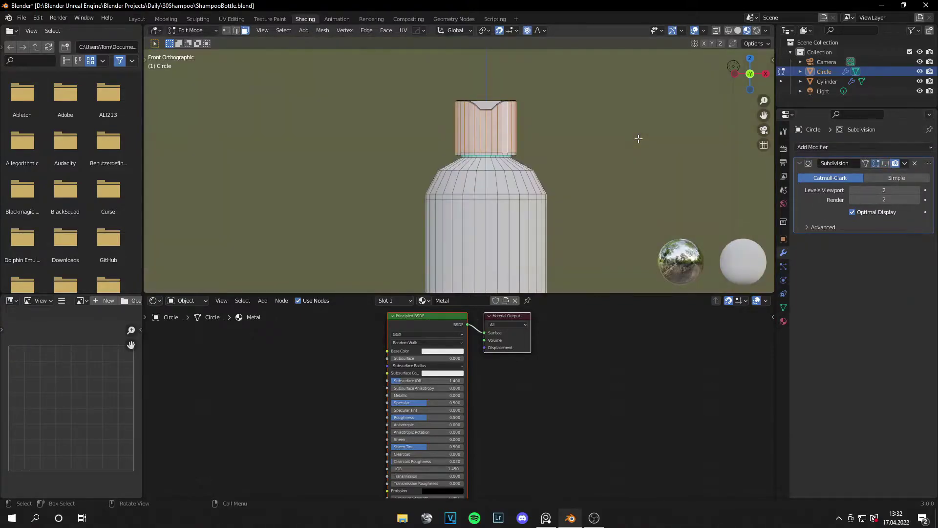
pyautogui.click(737, 30)
pyautogui.scroll(5, 420, 184)
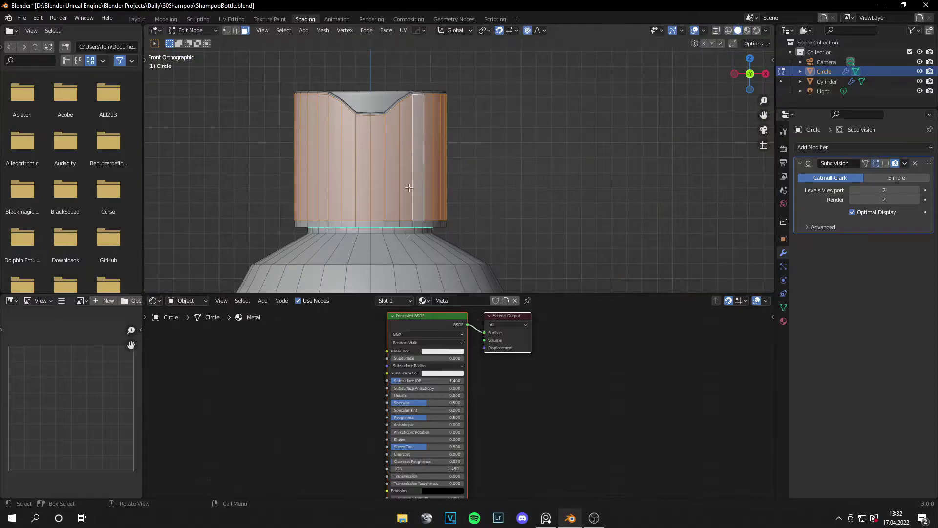
pyautogui.click(728, 30)
pyautogui.moveTo(267, 67); pyautogui.dragTo(511, 225)
# Add the ring of faces under the cap's rim to the selection and hide the cylinder in solid shading
pyautogui.scroll(3, 511, 225)
pyautogui.moveTo(511, 226); pyautogui.dragTo(420, 166, button='middle')
pyautogui.keyDown('shift'); pyautogui.click(419, 166); pyautogui.keyUp('shift')
pyautogui.click(738, 31)
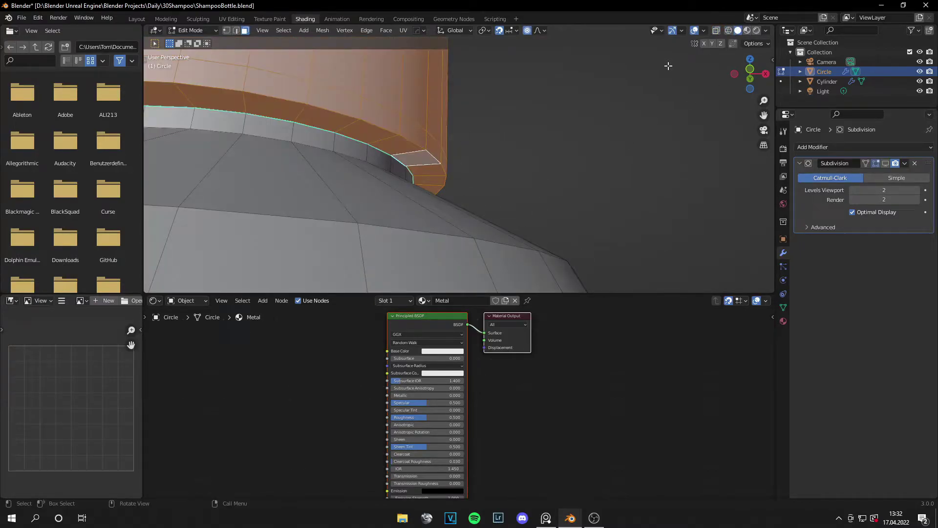
pyautogui.scroll(-6, 494, 113)
pyautogui.moveTo(494, 113); pyautogui.dragTo(516, 124, button='middle')
pyautogui.scroll(3, 528, 132)
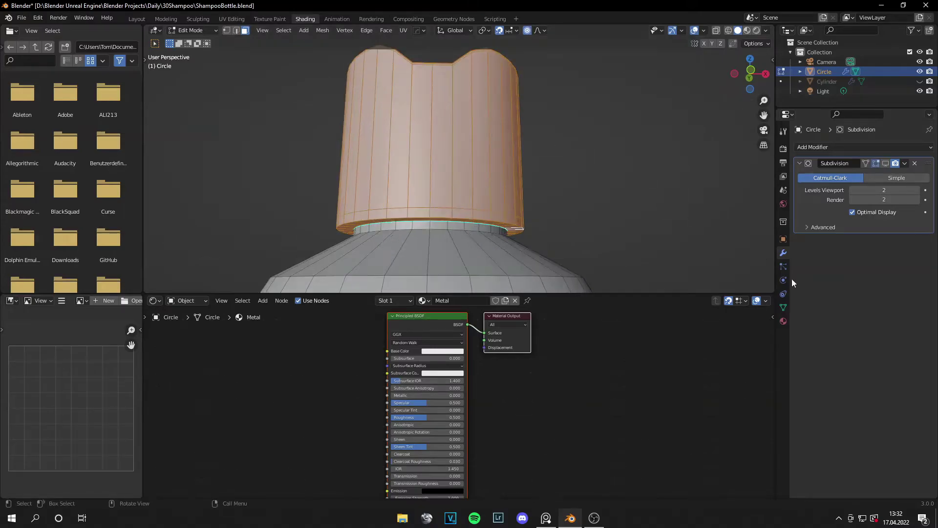
# Add a second material slot with a new material named Plastic and assign it to the selected cap faces
pyautogui.click(783, 321)
pyautogui.click(929, 148)
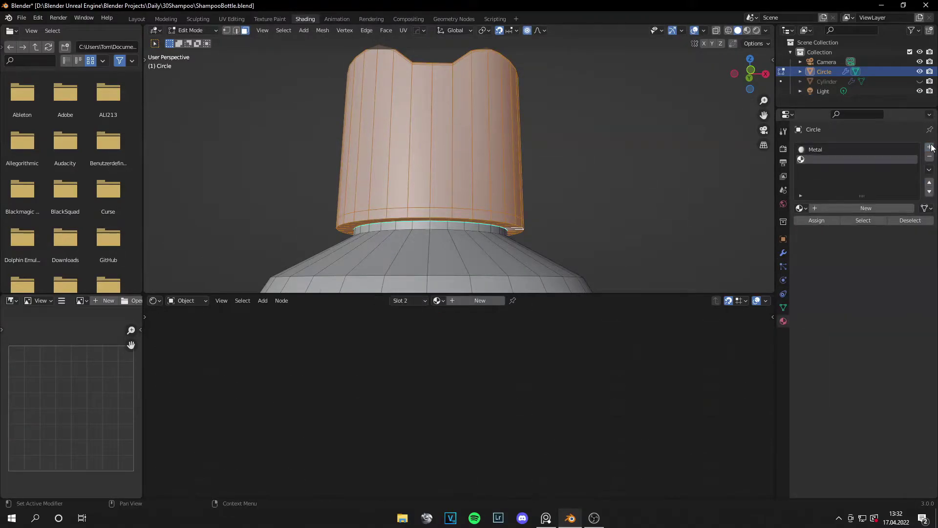
pyautogui.doubleClick(853, 206)
pyautogui.write('Plastic')
pyautogui.press('Return')
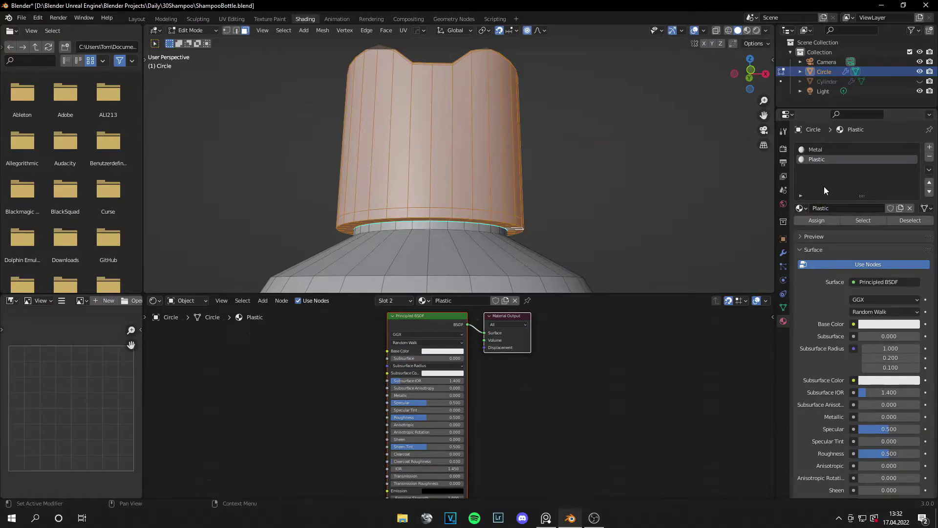
pyautogui.click(817, 220)
# Leave mesh editing, unhide the cylinder and give it the existing Plastic material
pyautogui.press('Tab')
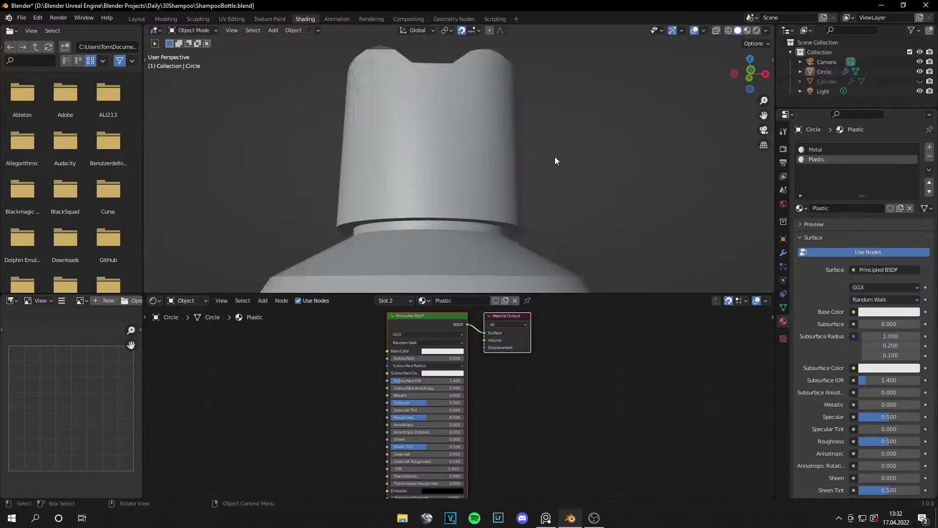
pyautogui.hotkey('alt', 'h')
pyautogui.scroll(-4, 573, 153)
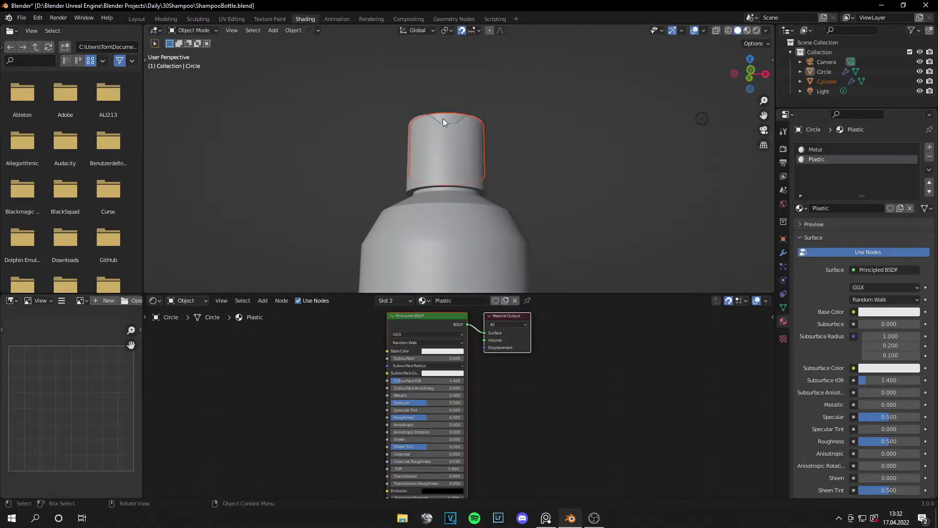
pyautogui.click(443, 118)
pyautogui.click(799, 188)
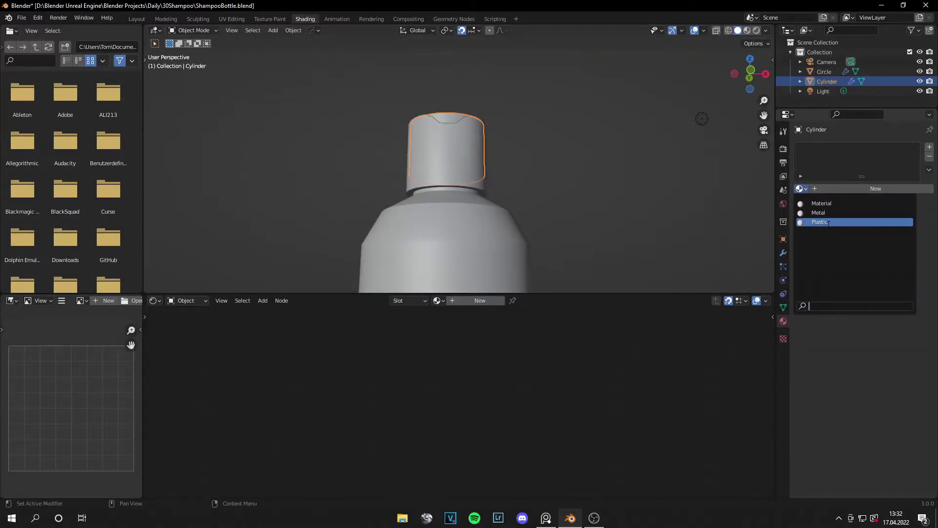
pyautogui.click(828, 222)
pyautogui.click(652, 189)
# Turn the bottle's Subdivision viewport display back on and save the file
pyautogui.click(846, 72)
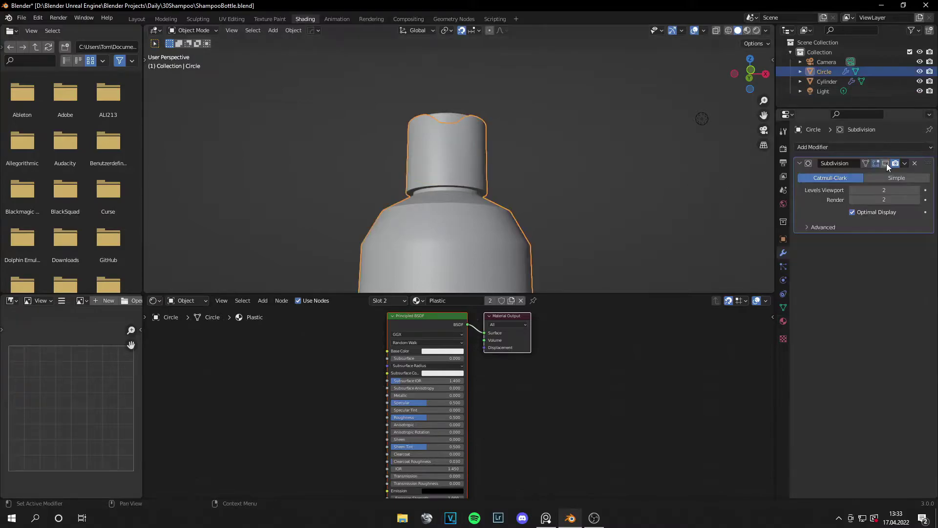
pyautogui.click(886, 163)
pyautogui.click(534, 169)
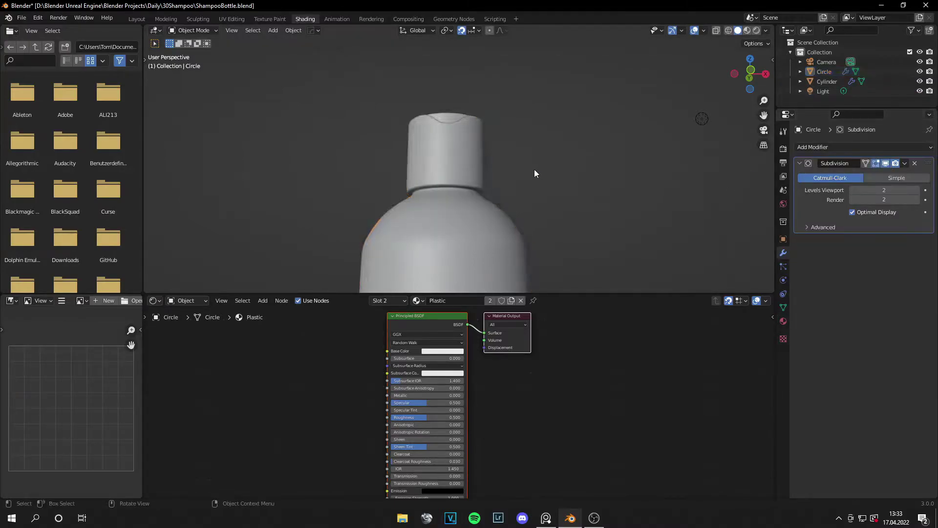
pyautogui.scroll(-5, 526, 152)
pyautogui.moveTo(526, 151); pyautogui.dragTo(516, 192, button='middle')
pyautogui.hotkey('ctrl', 's')
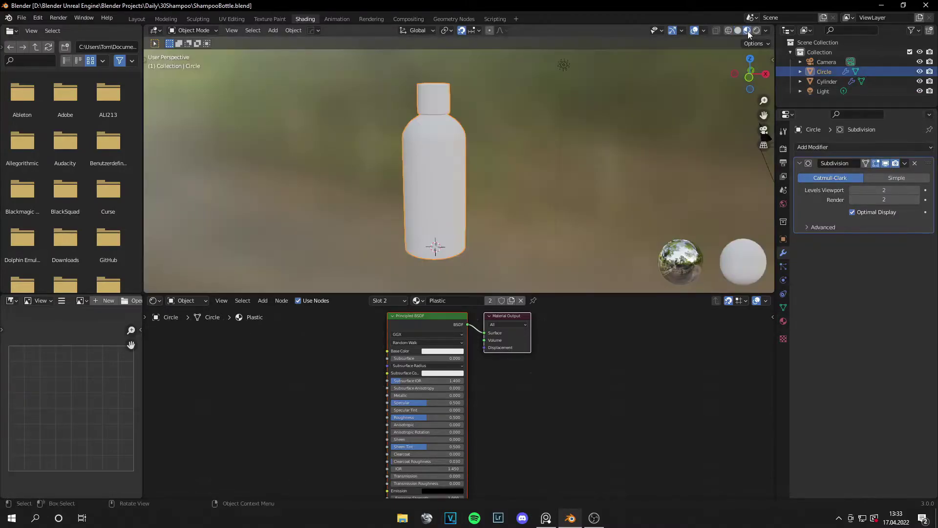
# In Material Preview shading, set the Metallic value of the bottle's Metal material to 1.000
pyautogui.scroll(4, 503, 161)
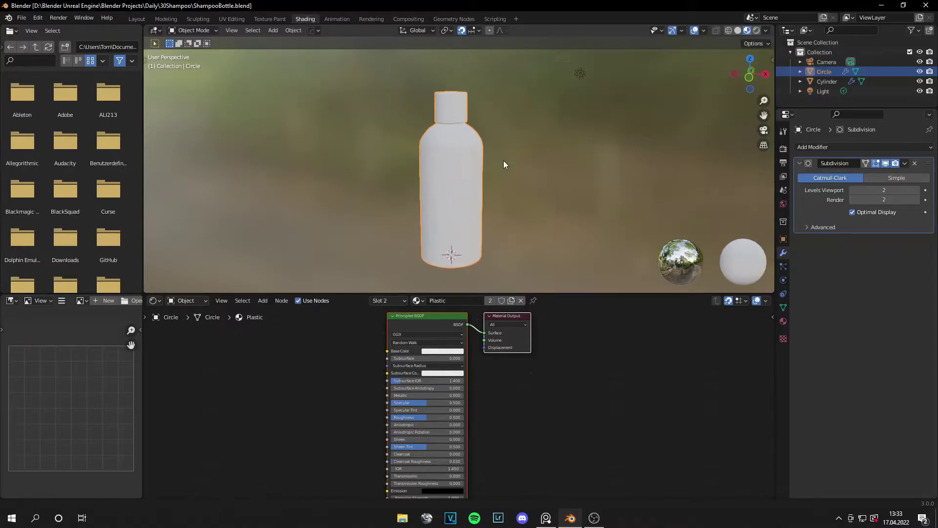
pyautogui.click(783, 321)
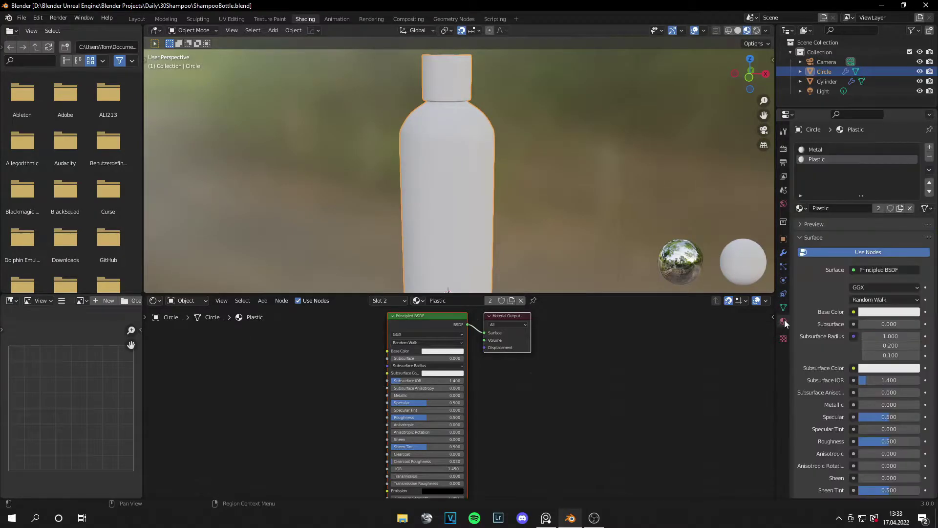
pyautogui.click(815, 150)
pyautogui.scroll(-2, 528, 168)
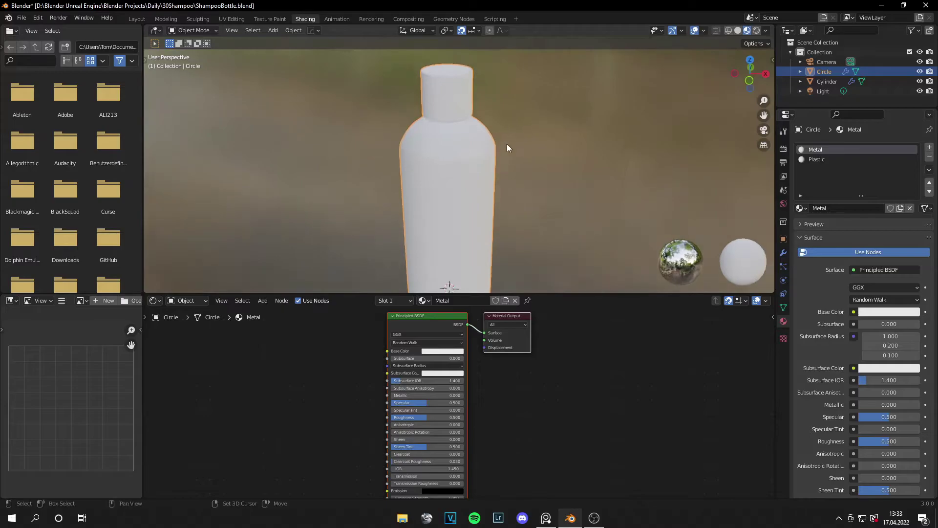
pyautogui.moveTo(506, 143); pyautogui.dragTo(493, 190, button='middle')
pyautogui.moveTo(410, 397); pyautogui.dragTo(483, 396)
# Set the Metal material's Specular to 0.000 and its Roughness to about 0.686
pyautogui.scroll(2, 488, 230)
pyautogui.moveTo(491, 238); pyautogui.dragTo(492, 224, button='middle')
pyautogui.moveTo(423, 403); pyautogui.dragTo(384, 403)
pyautogui.keyDown('shift'); pyautogui.moveTo(544, 189); pyautogui.dragTo(546, 153, button='middle'); pyautogui.keyUp('shift')
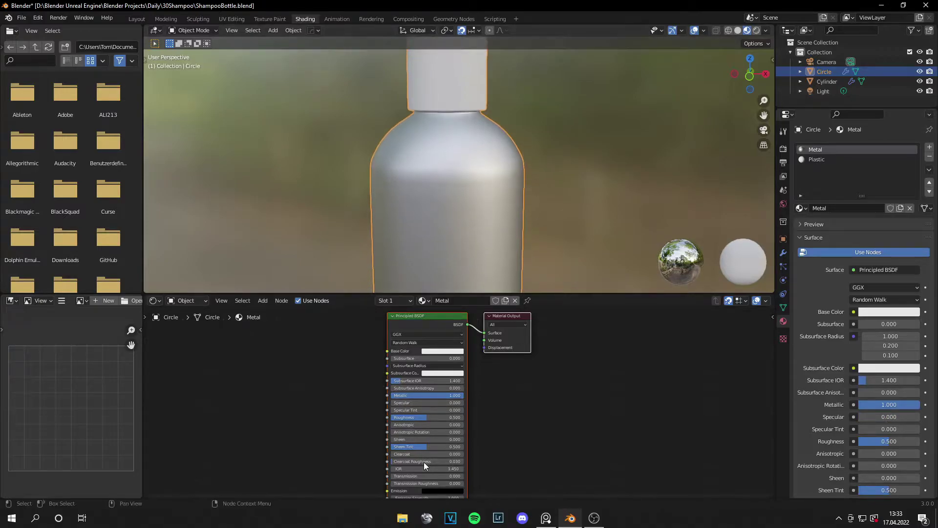
pyautogui.moveTo(423, 421)
pyautogui.mouseDown()
pyautogui.moveTo(395, 418)
pyautogui.moveTo(441, 417)
pyautogui.mouseUp()
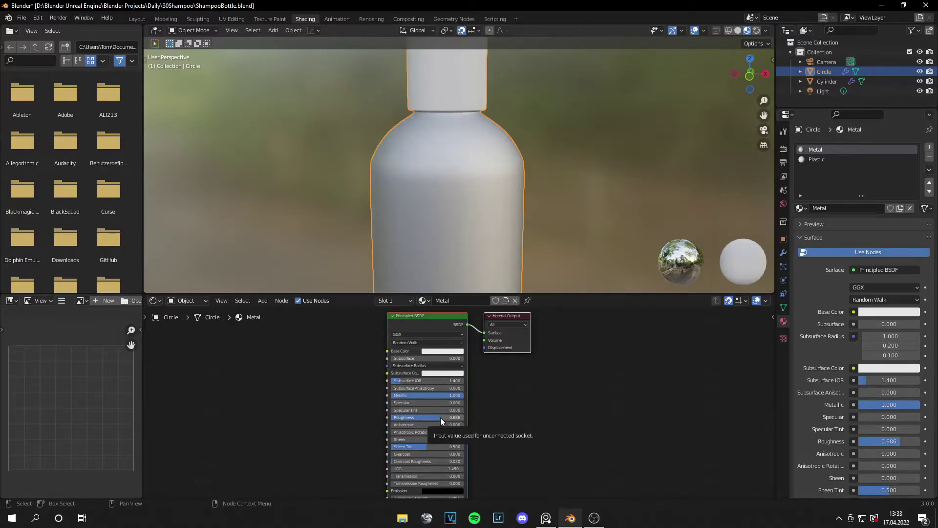
# Test the Metal material's Roughness down to 0.000 and set it to 0.6
pyautogui.scroll(-5, 518, 232)
pyautogui.moveTo(518, 231)
pyautogui.mouseDown(button='middle')
pyautogui.moveTo(518, 202)
pyautogui.moveTo(506, 230)
pyautogui.mouseUp(button='middle')
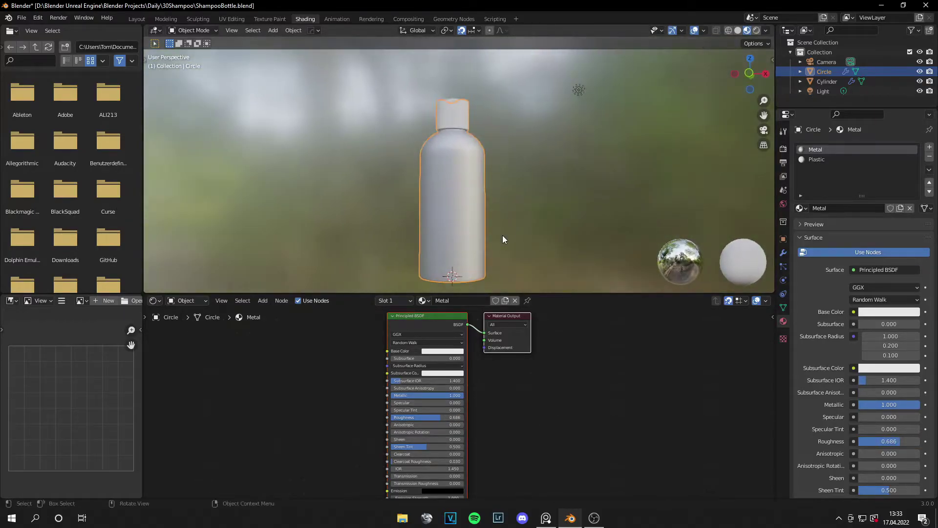
pyautogui.scroll(1, 506, 229)
pyautogui.moveTo(429, 418); pyautogui.dragTo(379, 418)
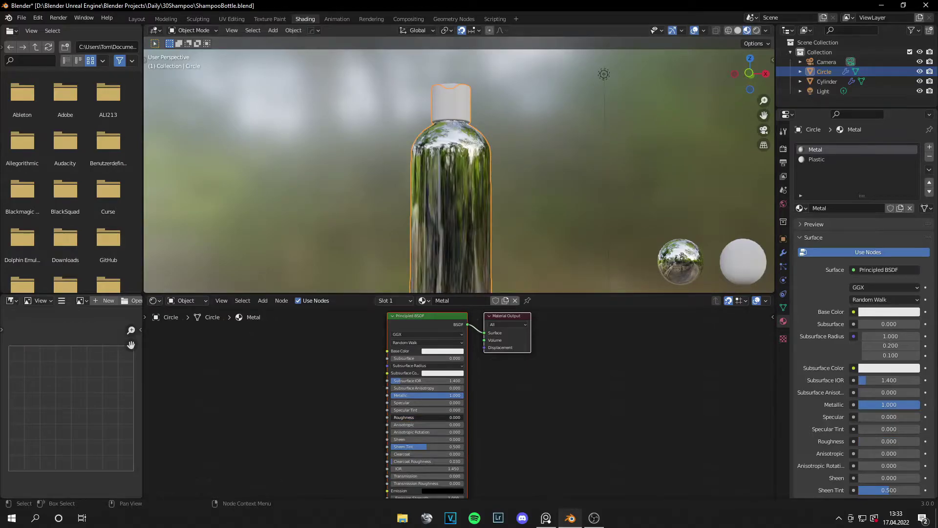
pyautogui.moveTo(379, 418); pyautogui.dragTo(423, 418)
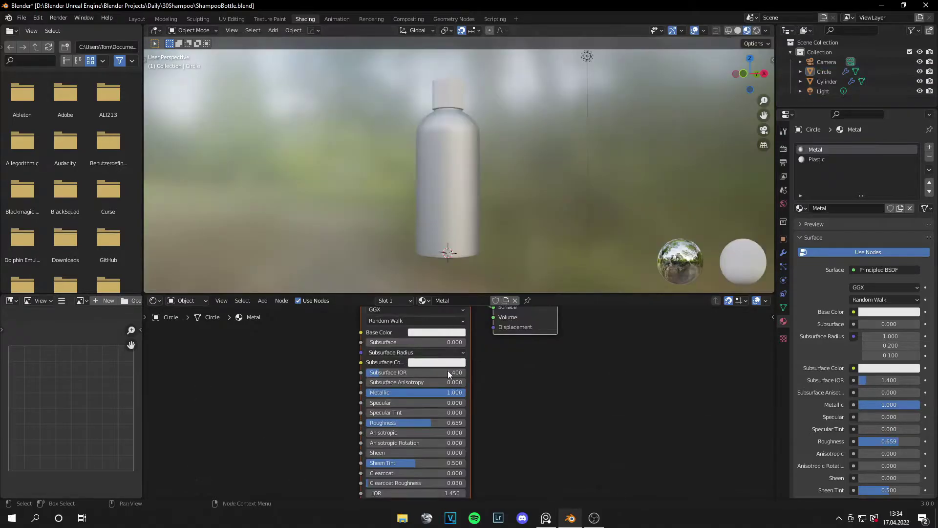
pyautogui.moveTo(433, 423); pyautogui.dragTo(444, 425)
pyautogui.click(420, 422)
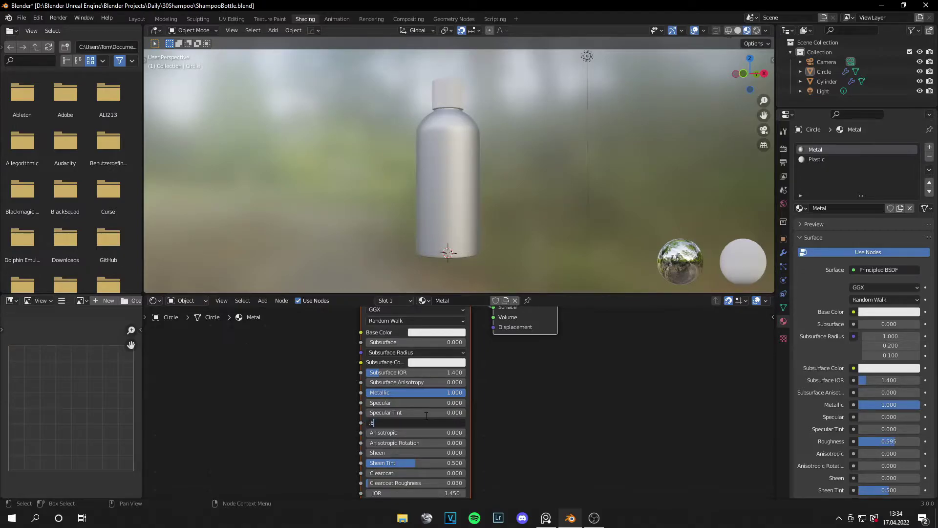
pyautogui.write('.6')
pyautogui.press('Return')
# Select the bottle's Plastic material and set its Specular to about 0.468 and its Roughness to about 0.268
pyautogui.moveTo(564, 160); pyautogui.dragTo(455, 166, button='middle')
pyautogui.click(444, 233)
pyautogui.scroll(3, 477, 248)
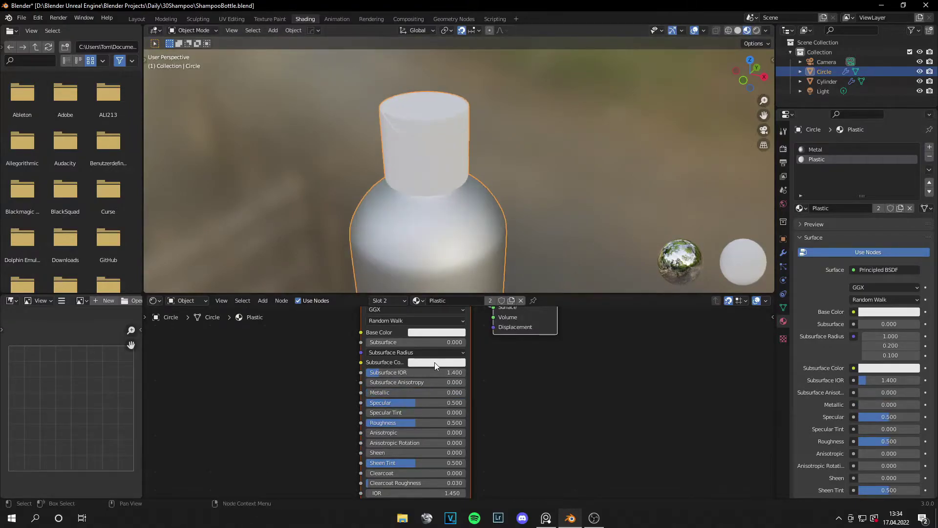
pyautogui.moveTo(522, 380); pyautogui.dragTo(577, 416, button='middle')
pyautogui.moveTo(508, 440); pyautogui.dragTo(466, 459)
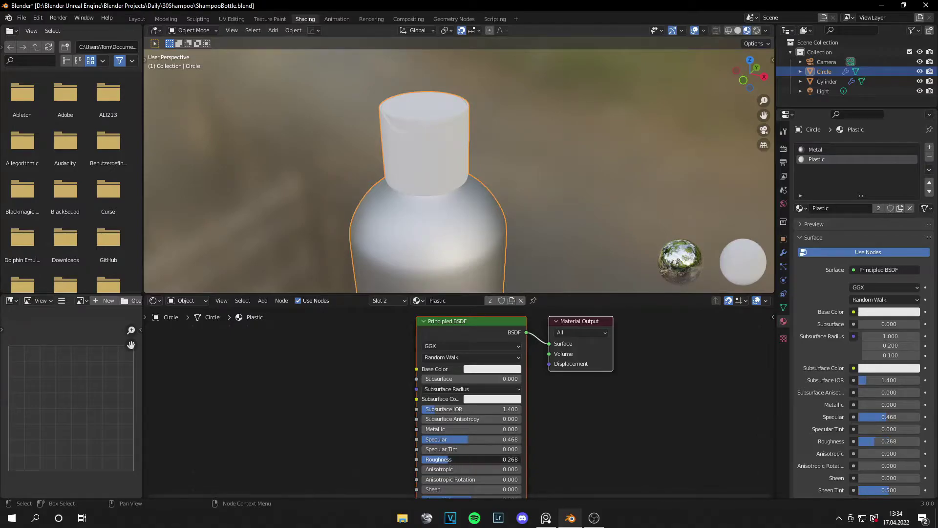
# Tint the Plastic base color pale yellow and enable Ambient Occlusion and Screen Space Reflections for the render
pyautogui.click(478, 368)
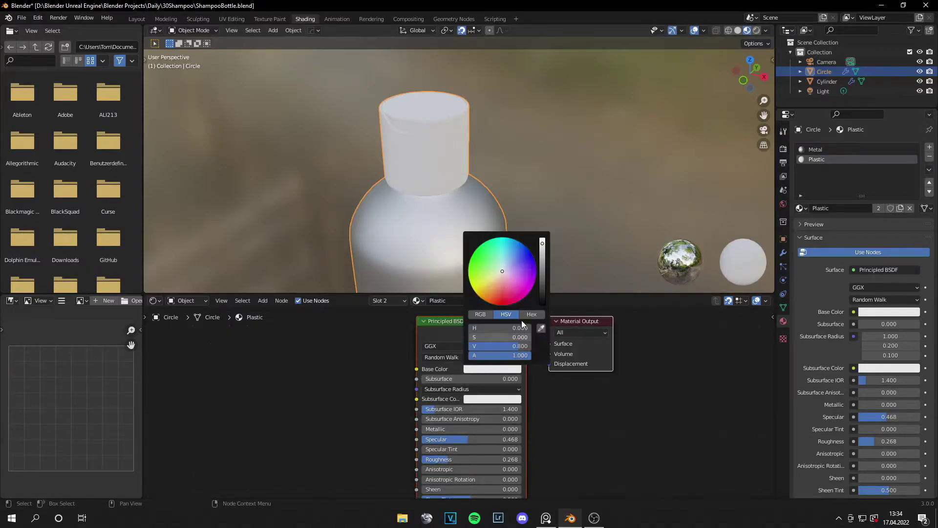
pyautogui.moveTo(501, 273)
pyautogui.mouseDown()
pyautogui.moveTo(513, 263)
pyautogui.moveTo(496, 273)
pyautogui.mouseUp()
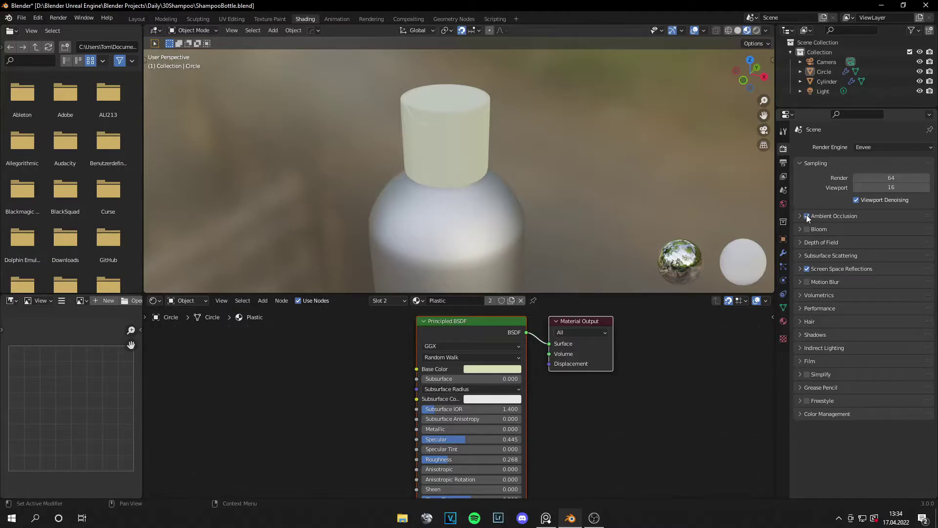
# Raise the Plastic material's Specular to about 0.655, set its Roughness to about 0.291 and save the file
pyautogui.scroll(-4, 599, 218)
pyautogui.moveTo(599, 218); pyautogui.dragTo(579, 183, button='middle')
pyautogui.keyDown('shift'); pyautogui.moveTo(548, 107); pyautogui.dragTo(503, 242, button='middle'); pyautogui.keyUp('shift')
pyautogui.scroll(5, 547, 169)
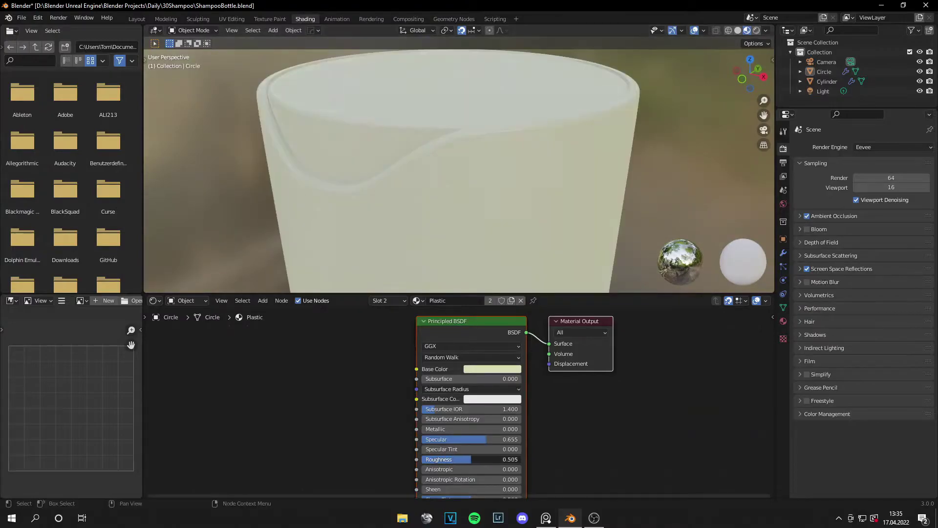
pyautogui.moveTo(429, 459); pyautogui.dragTo(450, 459)
pyautogui.scroll(-10, 538, 206)
pyautogui.hotkey('ctrl', 's')
pyautogui.moveTo(520, 247); pyautogui.dragTo(487, 186, button='middle')
pyautogui.keyDown('shift'); pyautogui.moveTo(491, 186); pyautogui.dragTo(505, 187, button='middle'); pyautogui.keyUp('shift')
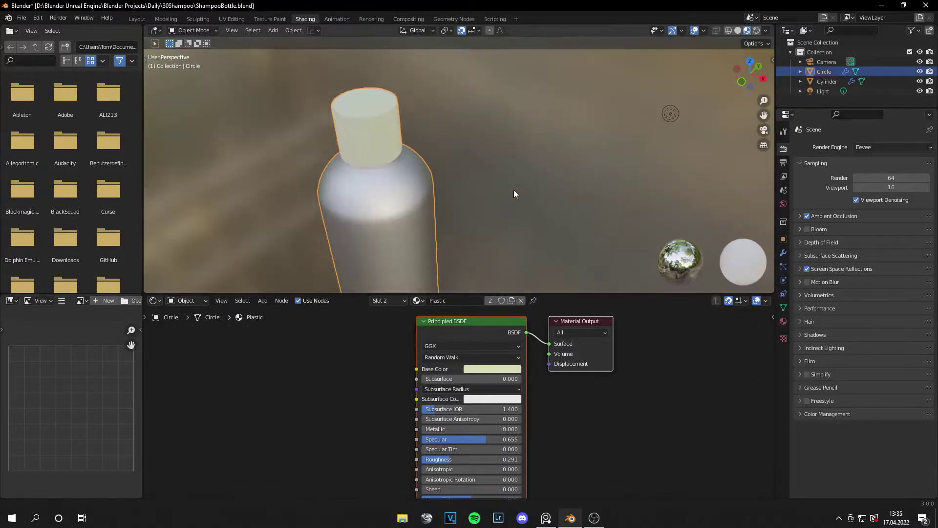
# Set the Plastic material's base color to pure white, with saturation 0.000 and value 1.000
pyautogui.press('KP_Decimal')
pyautogui.click(492, 368)
pyautogui.moveTo(541, 251); pyautogui.dragTo(541, 239)
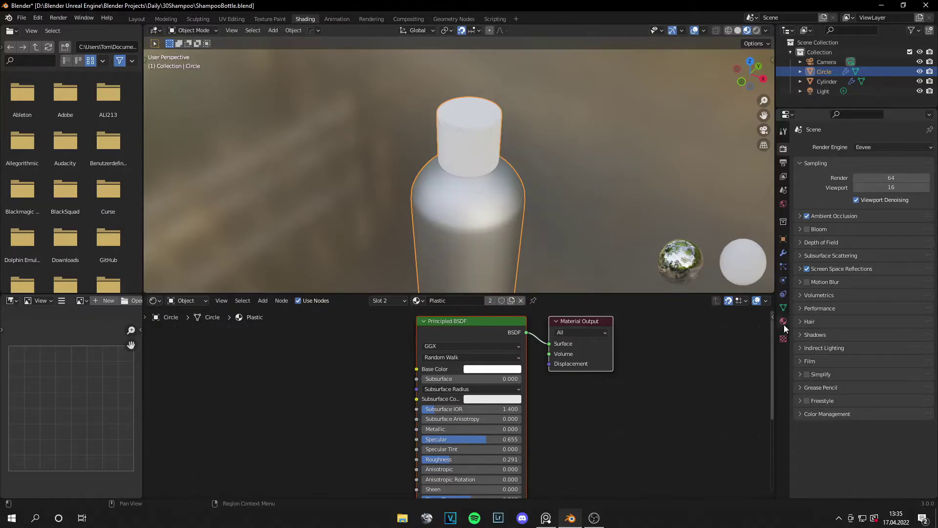
# Whiten the Metal material's base color and set its Metallic to about 0.595 and Roughness to about 0.550
pyautogui.click(783, 321)
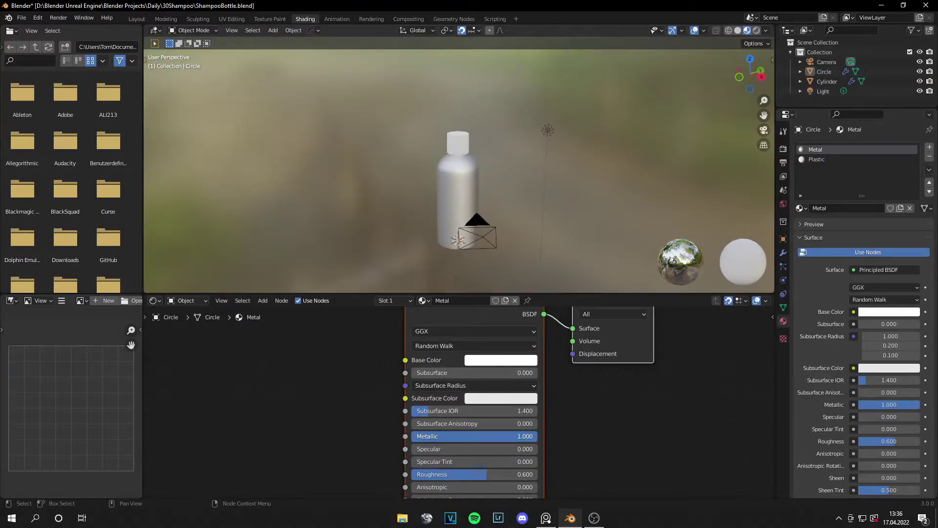
pyautogui.moveTo(508, 436); pyautogui.dragTo(486, 436)
pyautogui.scroll(5, 497, 189)
pyautogui.moveTo(451, 474); pyautogui.dragTo(450, 474)
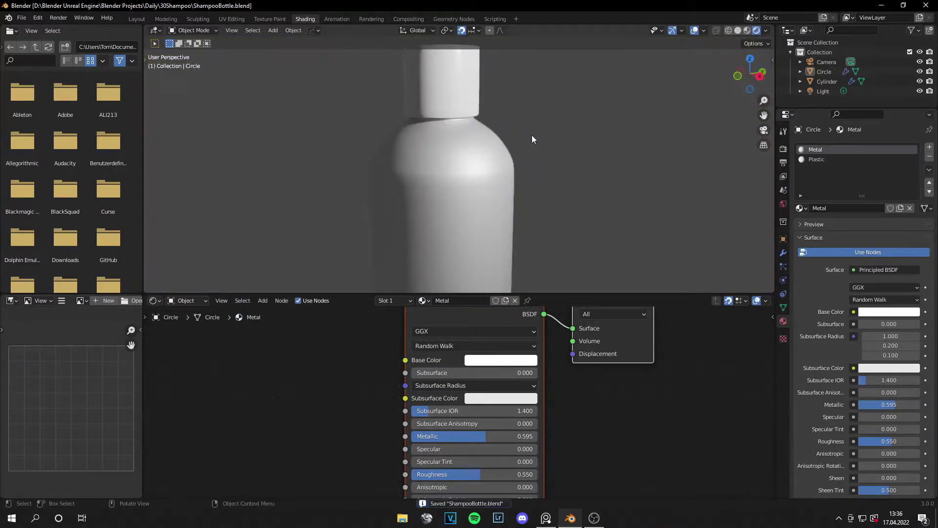
# With the viewport in Rendered shading, set the render engine to Cycles and its device to GPU Compute
pyautogui.moveTo(532, 135)
pyautogui.mouseDown(button='middle')
pyautogui.moveTo(558, 151)
pyautogui.moveTo(538, 181)
pyautogui.mouseUp(button='middle')
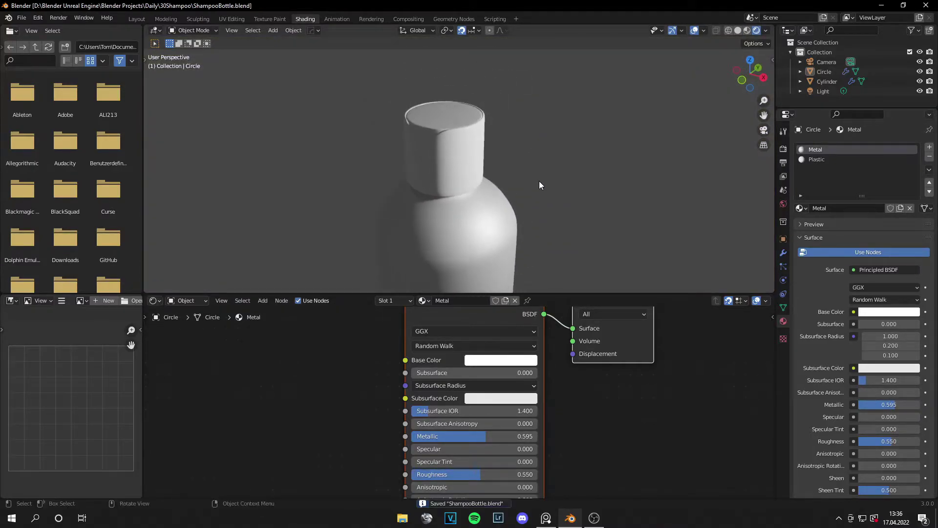
pyautogui.scroll(2, 538, 181)
pyautogui.click(783, 148)
pyautogui.click(887, 148)
pyautogui.click(875, 177)
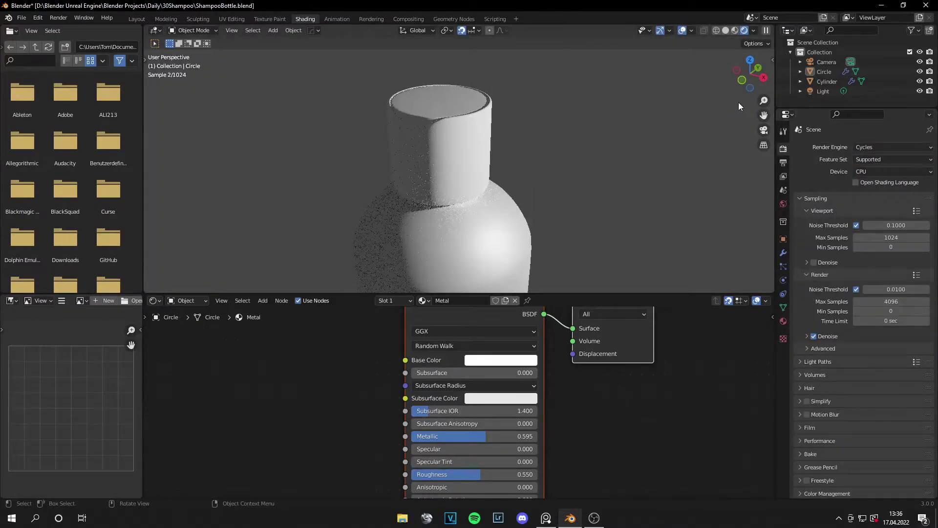
pyautogui.click(893, 171)
pyautogui.click(875, 195)
# Check the Cycles-rendered cap and whole bottle from near and far, and save the file
pyautogui.scroll(-2, 567, 181)
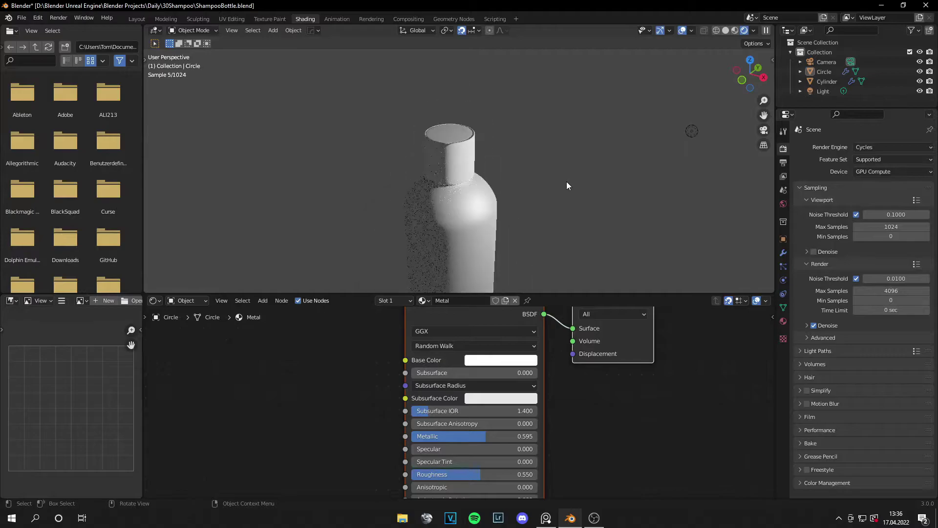
pyautogui.scroll(3, 531, 176)
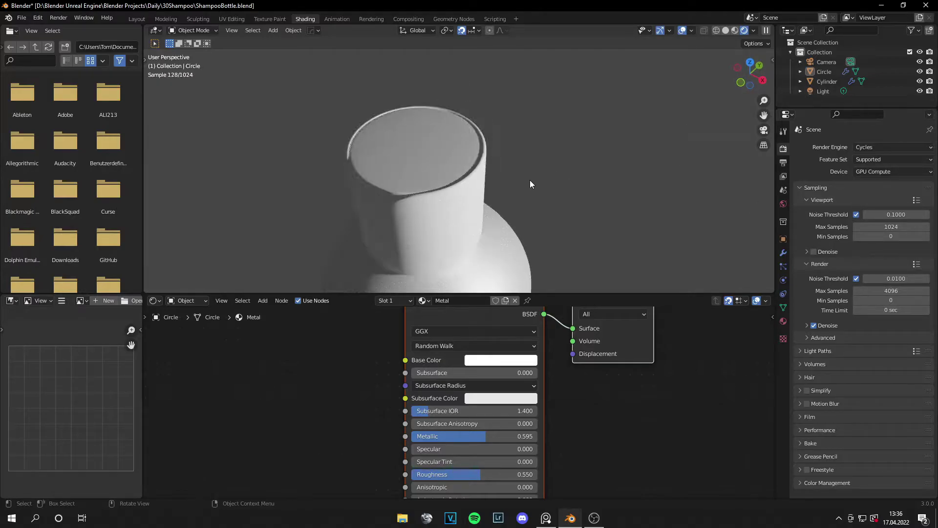
pyautogui.hotkey('ctrl', 's')
pyautogui.scroll(-6, 530, 184)
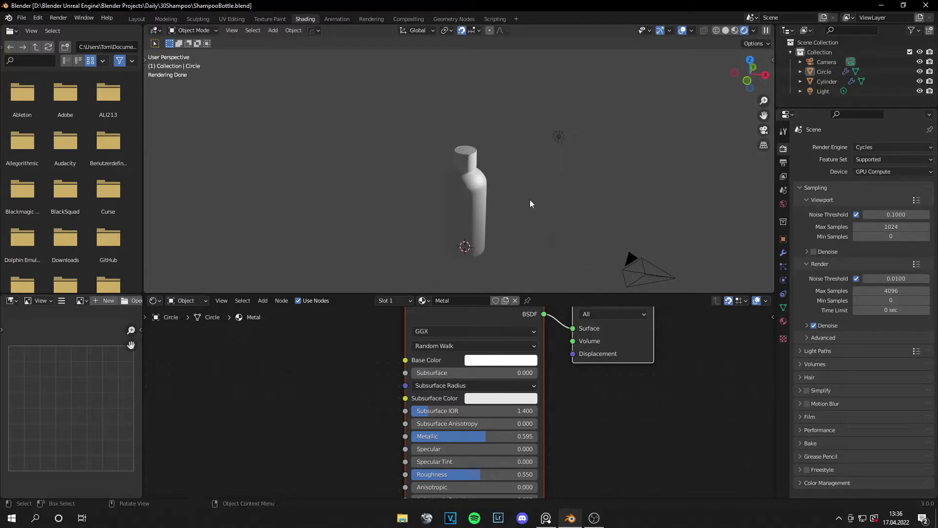
pyautogui.scroll(3, 527, 198)
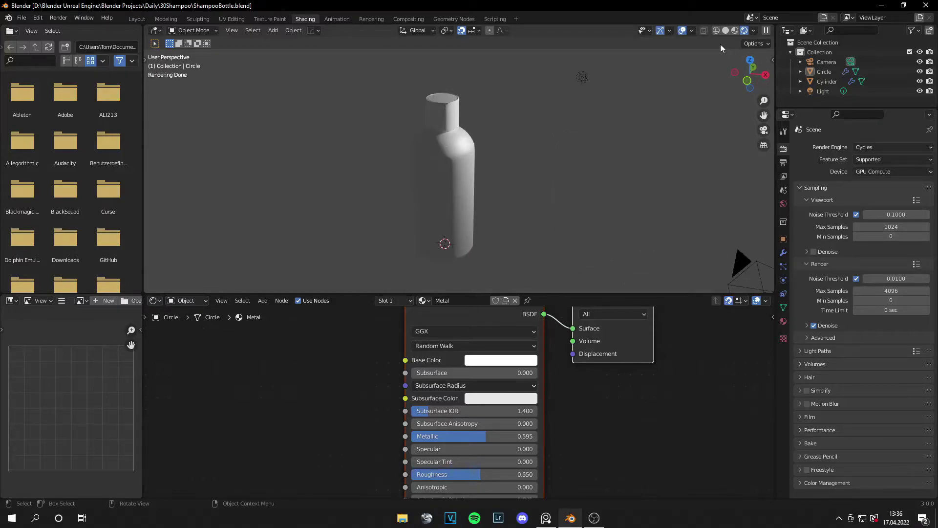
# Set the render engine back to Eevee and show the viewport in Material Preview shading
pyautogui.click(867, 148)
pyautogui.click(867, 155)
pyautogui.click(748, 31)
pyautogui.scroll(-3, 544, 158)
# In the Layout workspace, add a plane under the bottle and scale it by 20
pyautogui.click(136, 19)
pyautogui.moveTo(364, 127); pyautogui.dragTo(436, 254, button='middle')
pyautogui.hotkey('shift', 'a')
pyautogui.moveTo(433, 255)
pyautogui.click(479, 255)
pyautogui.moveTo(491, 227); pyautogui.dragTo(485, 251, button='middle')
pyautogui.press('s')
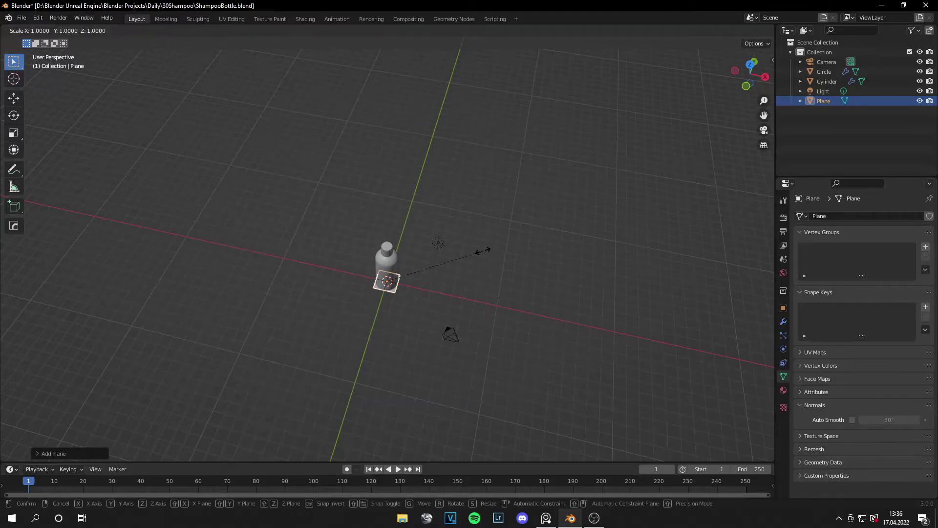
pyautogui.write('20')
pyautogui.press('Return')
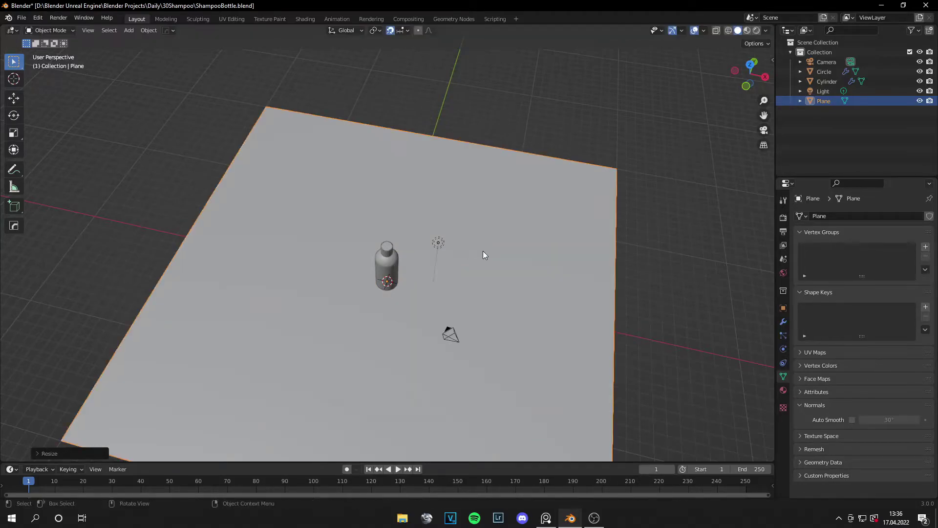
# Edit the plane in edge mode and extrude its back edge straight up into a wall
pyautogui.moveTo(485, 249); pyautogui.dragTo(403, 242, button='middle')
pyautogui.press('Tab')
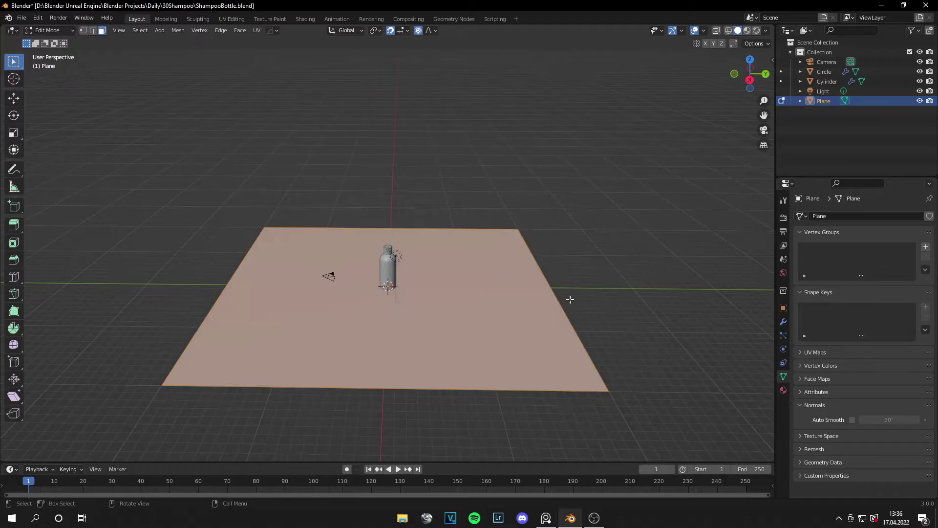
pyautogui.click(93, 30)
pyautogui.click(556, 295)
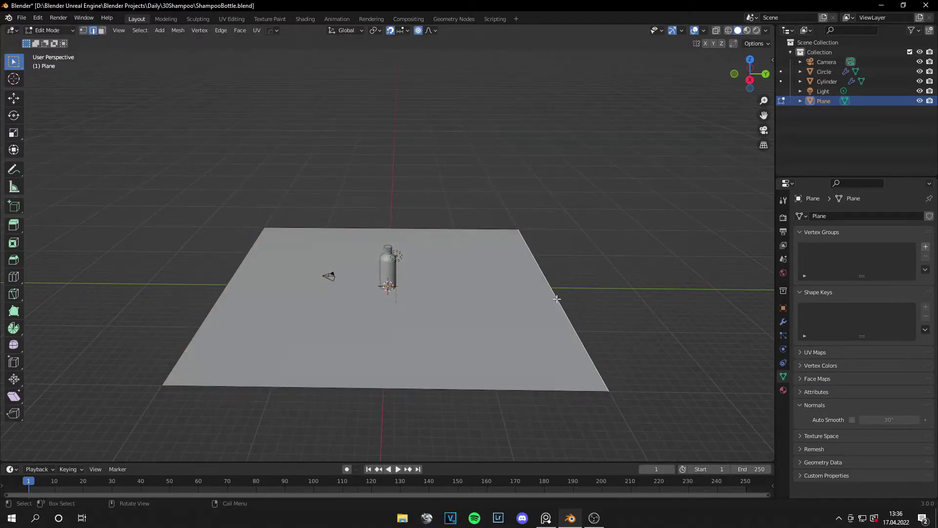
pyautogui.press('KP_1')
pyautogui.press('e')
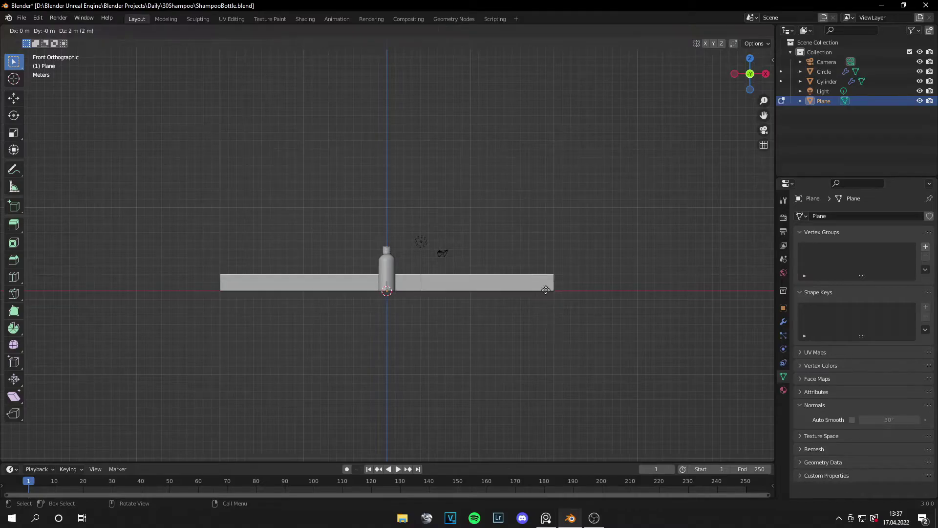
pyautogui.click(545, 145)
# Bevel the edge between floor and wall with 11 segments to form a curved backdrop
pyautogui.moveTo(654, 249); pyautogui.dragTo(565, 274, button='middle')
pyautogui.hotkey('ctrl', 'b')
pyautogui.scroll(10, 670, 293)
pyautogui.click(661, 301)
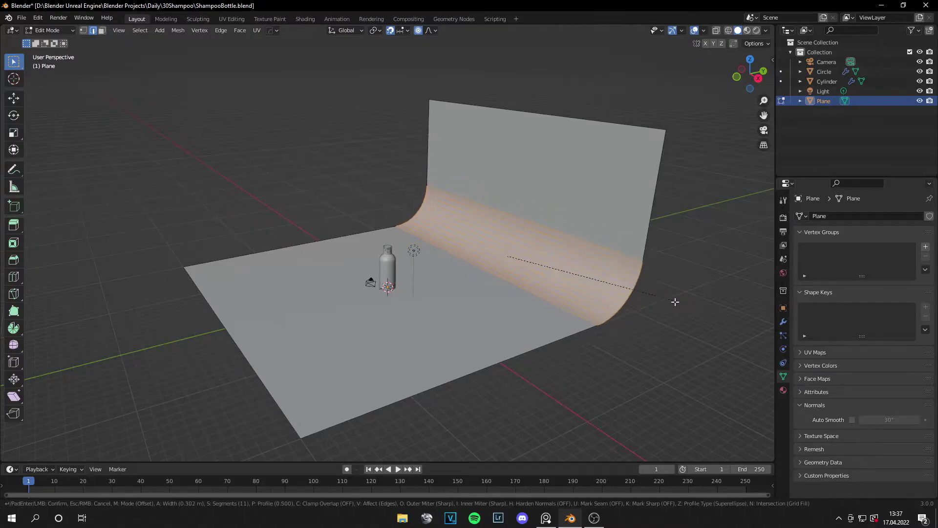
# Leave mesh editing, shade the backdrop smooth with Auto Smooth enabled and save the file
pyautogui.press('Tab')
pyautogui.scroll(-3, 581, 310)
pyautogui.rightClick(526, 254)
pyautogui.click(525, 254)
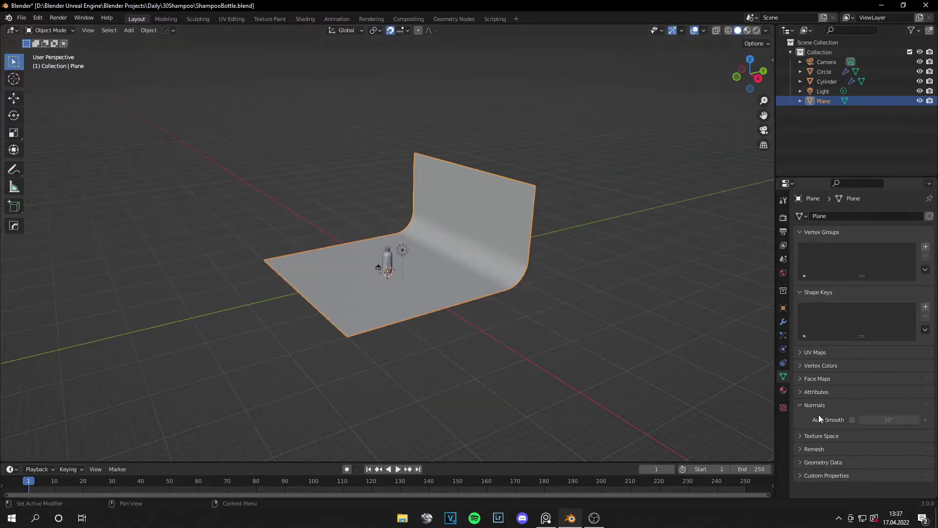
pyautogui.click(667, 350)
pyautogui.click(852, 419)
pyautogui.moveTo(645, 361); pyautogui.dragTo(513, 288, button='middle')
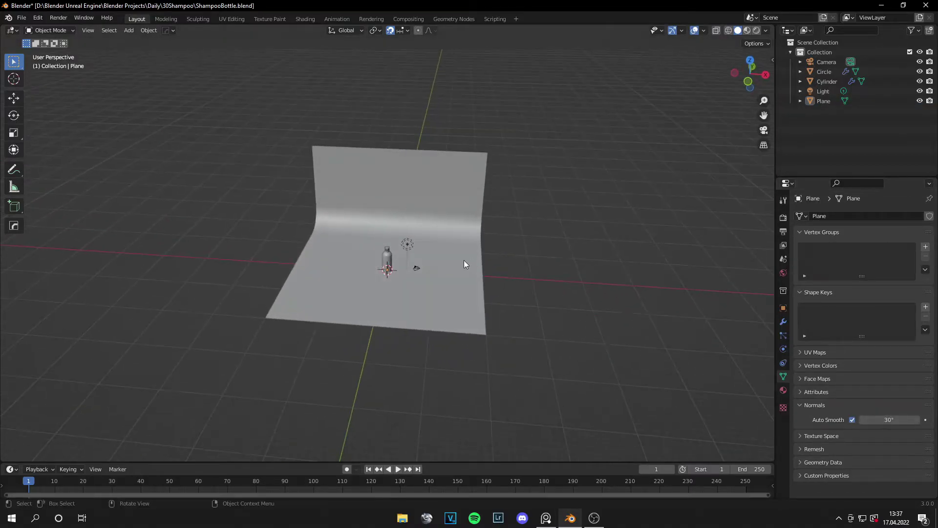
pyautogui.hotkey('ctrl', 's')
# Stretch the backdrop along the global X axis by about 3.37 and save the file
pyautogui.click(458, 266)
pyautogui.press('Tab')
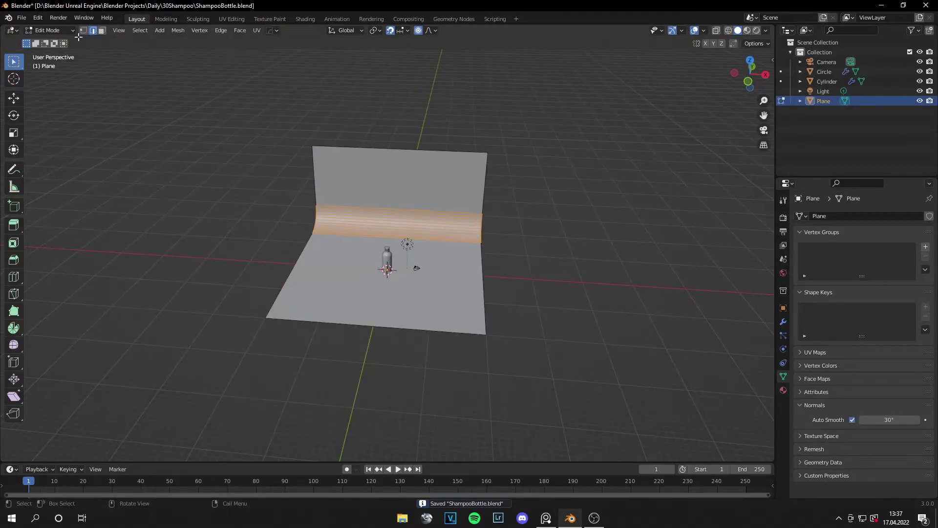
pyautogui.press('Tab')
pyautogui.moveTo(418, 225); pyautogui.dragTo(460, 240, button='middle')
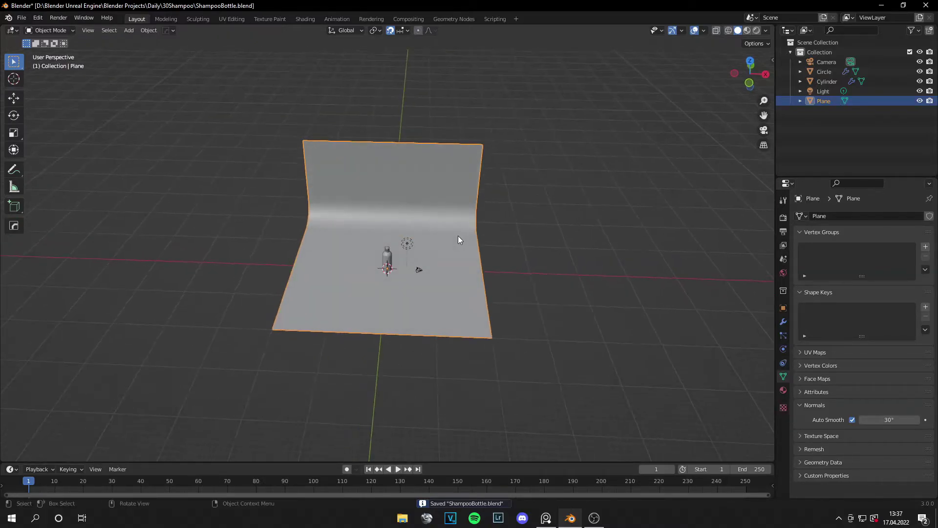
pyautogui.press('s')
pyautogui.press('x')
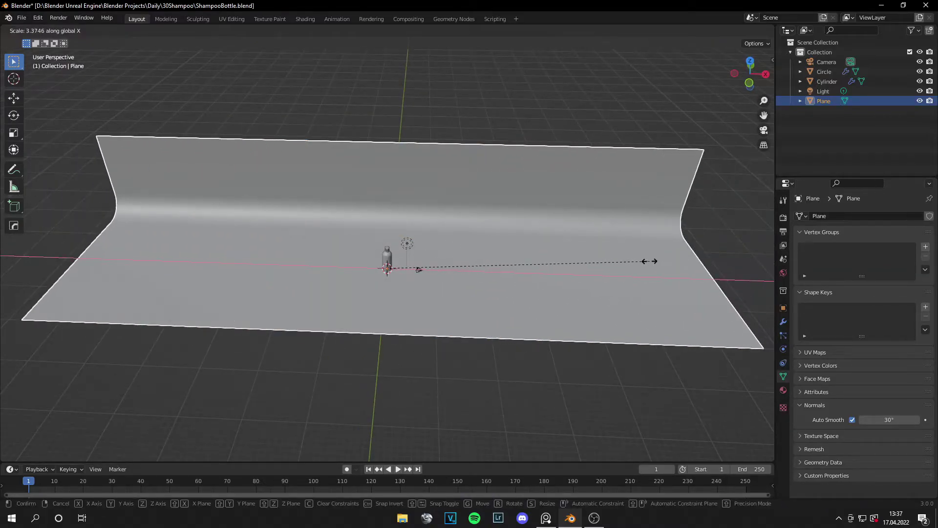
pyautogui.click(648, 262)
pyautogui.click(481, 401)
pyautogui.scroll(-5, 450, 350)
pyautogui.moveTo(450, 350)
pyautogui.mouseDown(button='middle')
pyautogui.moveTo(339, 297)
pyautogui.moveTo(433, 325)
pyautogui.moveTo(446, 339)
pyautogui.mouseUp(button='middle')
pyautogui.scroll(3, 446, 339)
pyautogui.hotkey('ctrl', 's')
# Delete the point light beside the bottle and switch the viewport to Rendered shading
pyautogui.scroll(3, 386, 263)
pyautogui.moveTo(384, 271); pyautogui.dragTo(408, 240, button='middle')
pyautogui.click(409, 240)
pyautogui.click(418, 241)
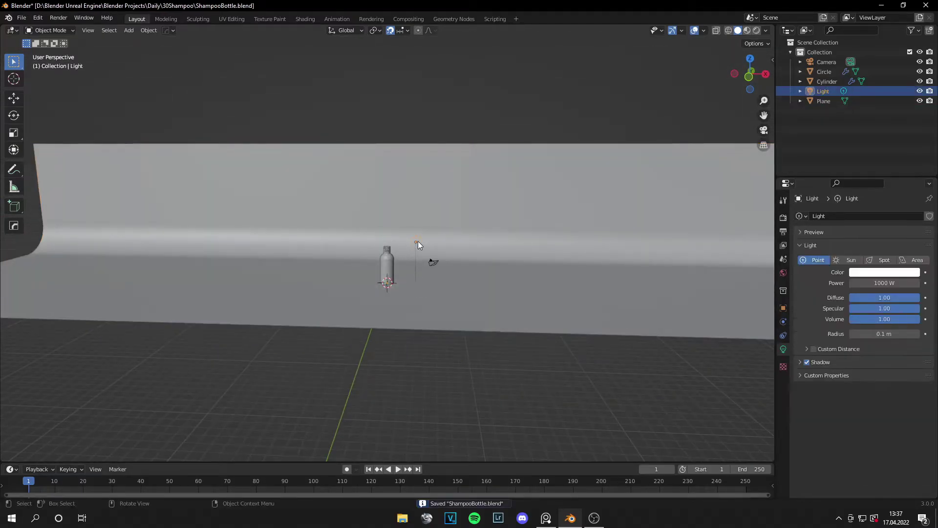
pyautogui.press('Delete')
pyautogui.click(756, 30)
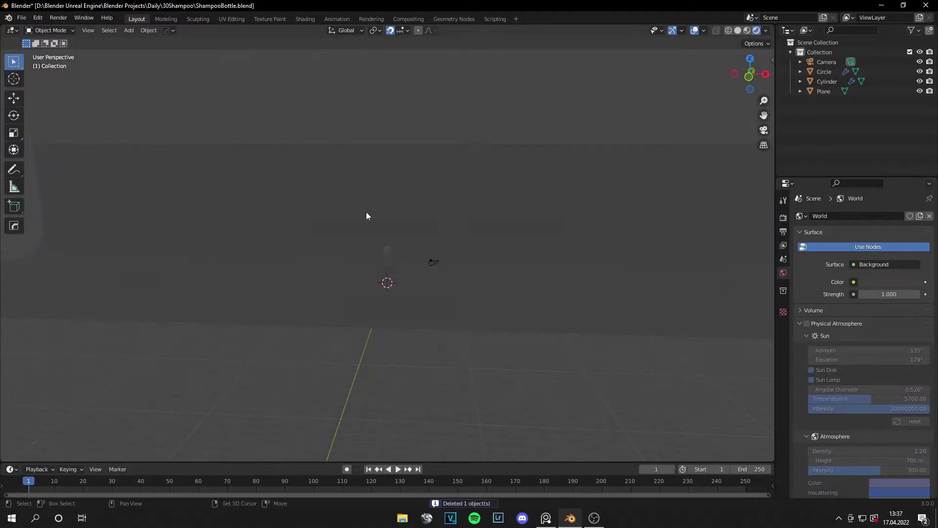
# Add a second plane at the bottle's base and rotate it 90° upright in the front view
pyautogui.hotkey('shift', 'a')
pyautogui.moveTo(365, 212)
pyautogui.click(424, 215)
pyautogui.moveTo(519, 250); pyautogui.dragTo(477, 274, button='middle')
pyautogui.press('KP_1')
pyautogui.press('r')
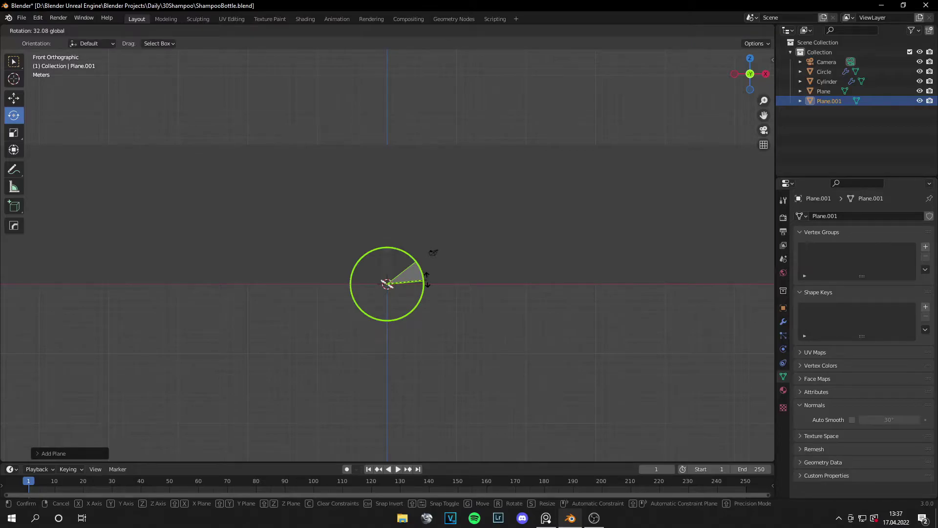
pyautogui.write('90')
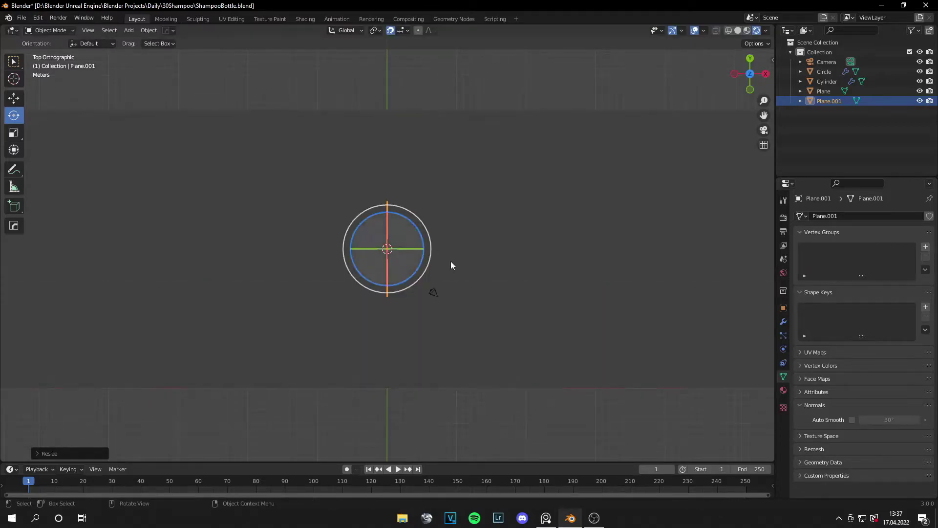
# Enlarge the upright plane, move it to one side of the bottle and raise it slightly
pyautogui.press('g')
pyautogui.click(425, 329)
pyautogui.moveTo(425, 328); pyautogui.dragTo(400, 256, button='middle')
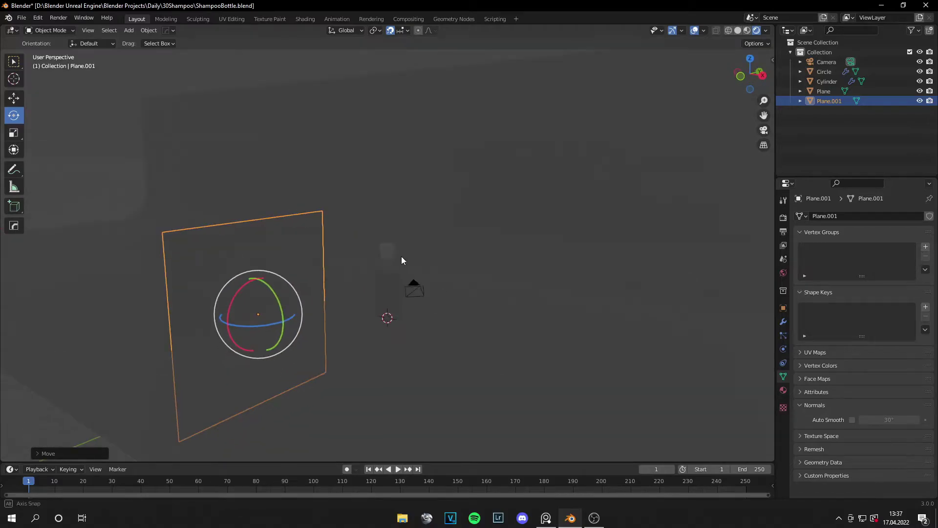
pyautogui.click(13, 99)
pyautogui.moveTo(260, 285); pyautogui.dragTo(280, 201)
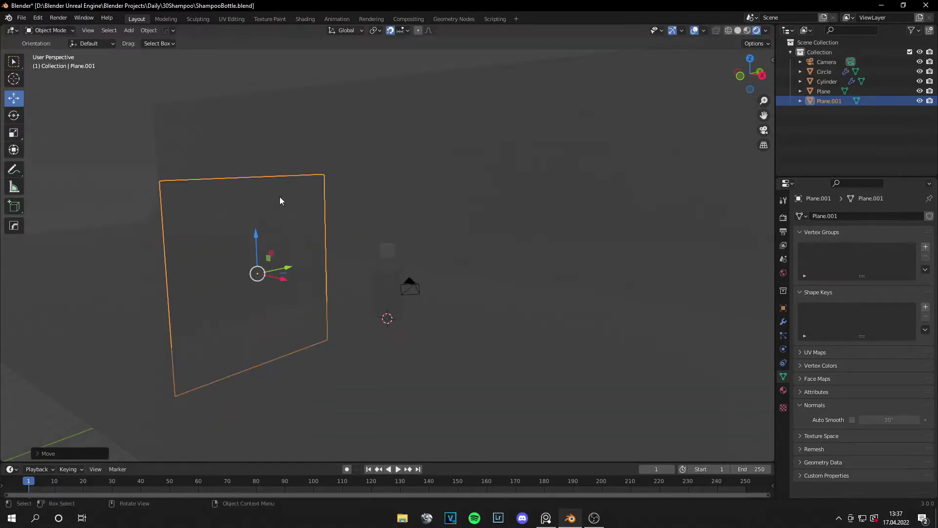
# Open the Shading workspace in rendered view and create a new material named Light for the upright plane
pyautogui.click(305, 19)
pyautogui.moveTo(473, 252); pyautogui.dragTo(798, 3, button='middle')
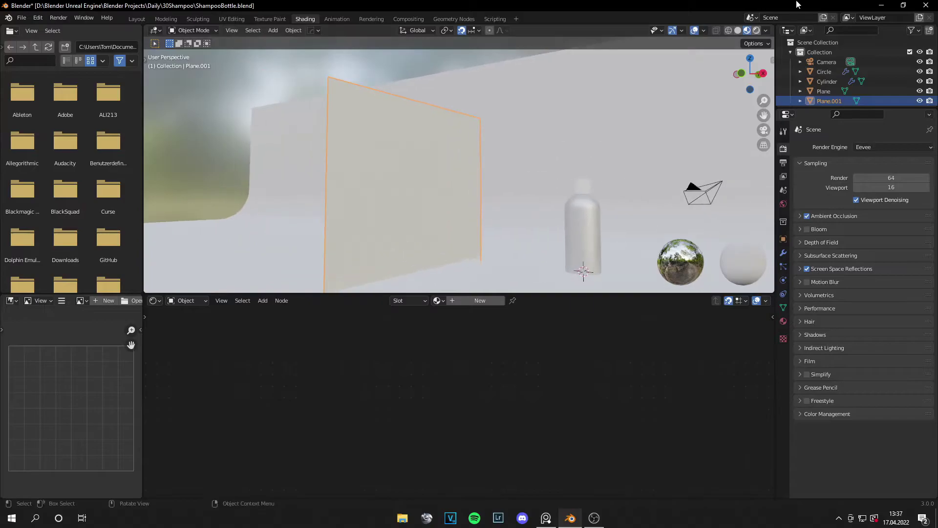
pyautogui.click(756, 31)
pyautogui.click(479, 300)
pyautogui.click(452, 300)
pyautogui.write('Light')
pyautogui.press('Return')
pyautogui.scroll(-1, 444, 286)
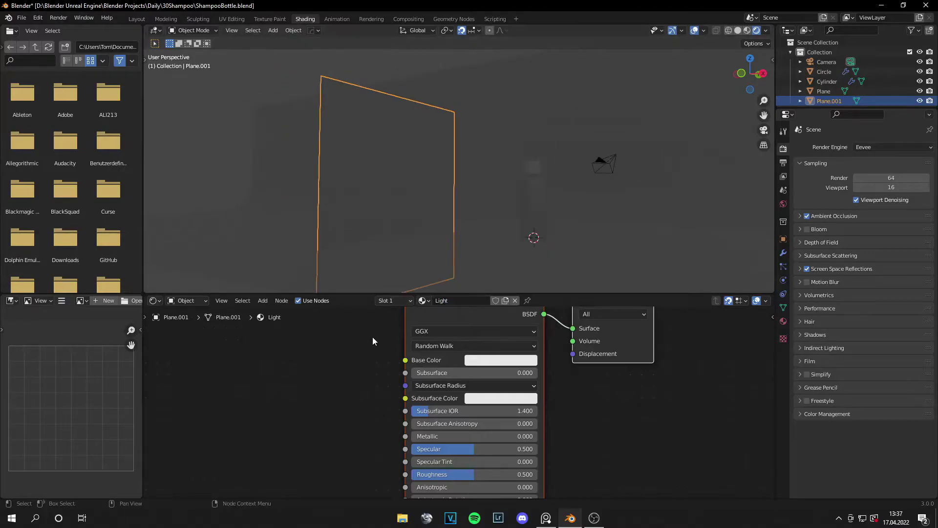
# Add a Gradient Texture node and a ColorRamp node to the Light material
pyautogui.click(346, 364)
pyautogui.scroll(-5, 317, 357)
pyautogui.hotkey('shift', 'a')
pyautogui.write('grad')
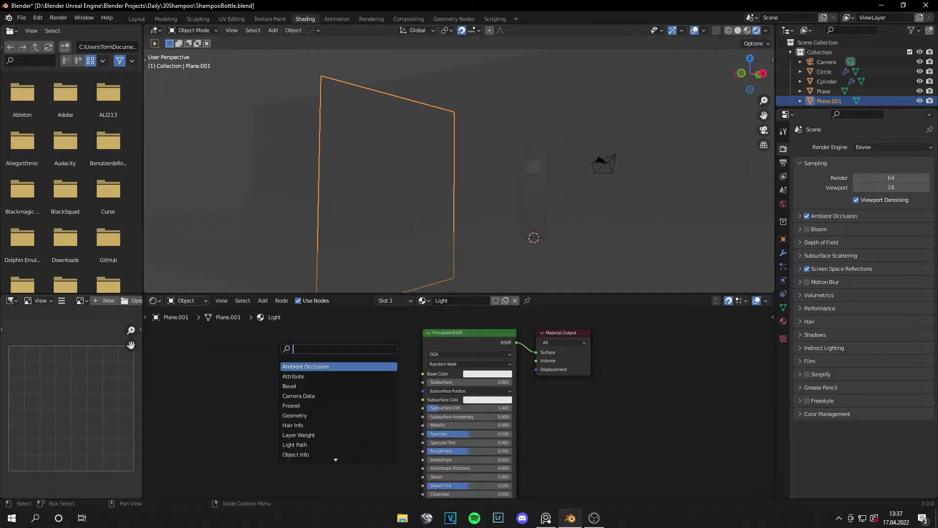
pyautogui.press('Return')
pyautogui.click(236, 377)
pyautogui.hotkey('shift', 'a')
pyautogui.write('color')
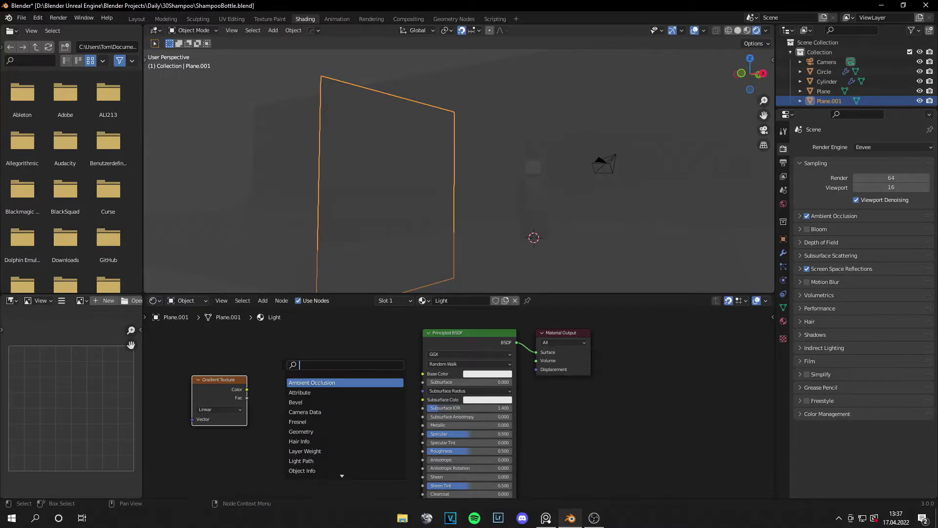
pyautogui.press('Return')
pyautogui.click(282, 364)
# Replace the Principled BSDF with an Emission shader and link gradient, ColorRamp, Emission and the output's Surface in sequence
pyautogui.click(464, 339)
pyautogui.press('Delete')
pyautogui.hotkey('shift', 'a')
pyautogui.write('e')
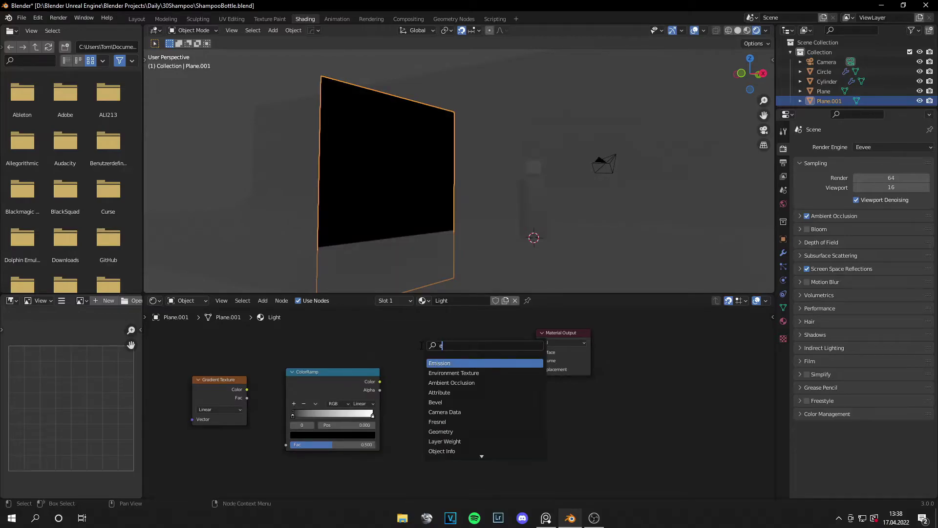
pyautogui.write('mi')
pyautogui.press('Return')
pyautogui.click(423, 374)
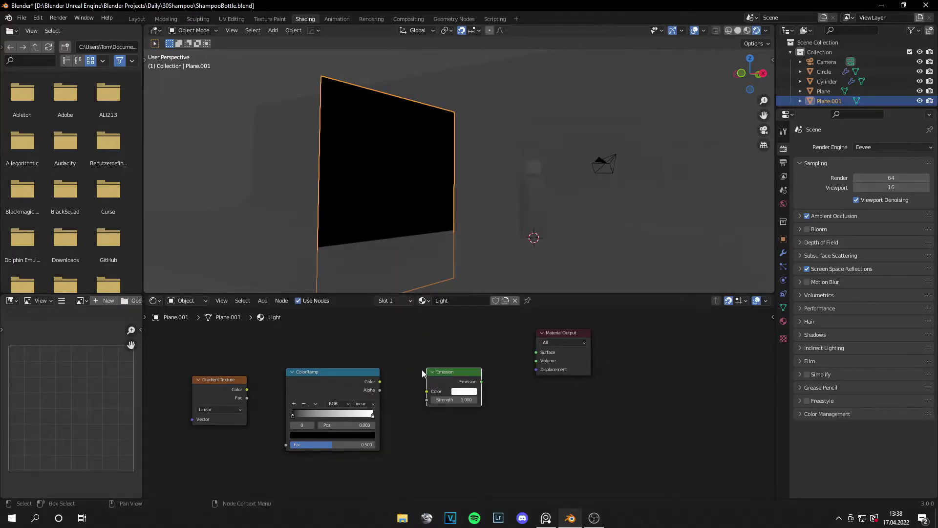
pyautogui.moveTo(381, 382); pyautogui.dragTo(427, 391)
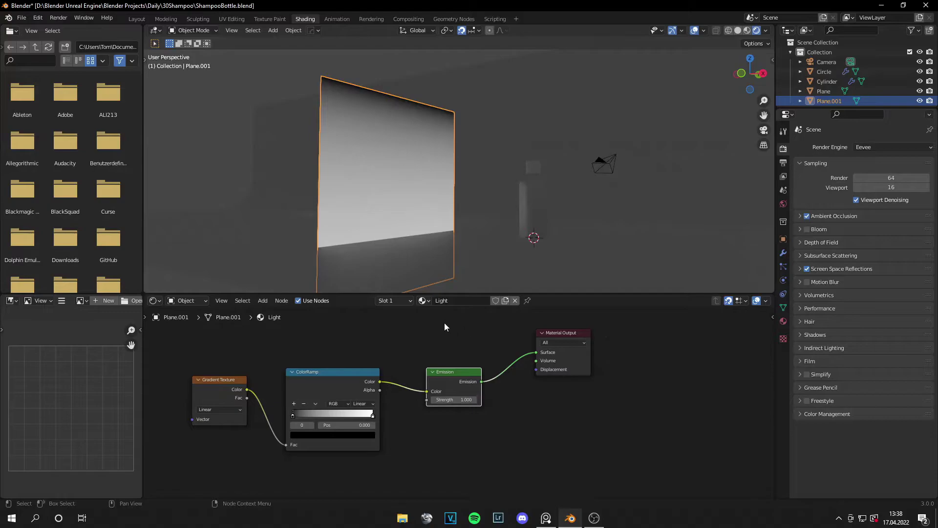
# Add a middle ColorRamp stop at position 0.398 and set the Emission strength to 10
pyautogui.moveTo(373, 416)
pyautogui.mouseDown()
pyautogui.moveTo(349, 418)
pyautogui.moveTo(382, 417)
pyautogui.mouseUp()
pyautogui.click(294, 403)
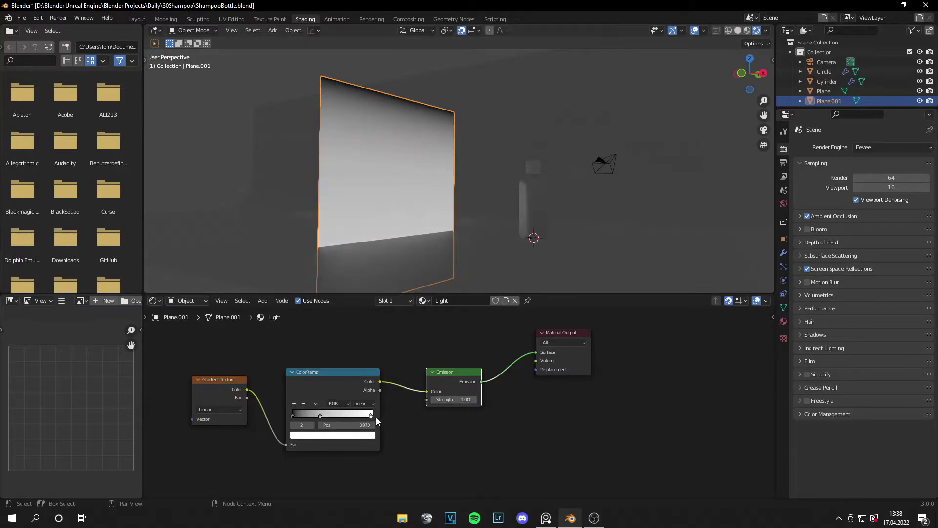
pyautogui.moveTo(326, 415)
pyautogui.mouseDown()
pyautogui.moveTo(347, 417)
pyautogui.moveTo(308, 415)
pyautogui.mouseUp()
pyautogui.click(330, 435)
pyautogui.click(461, 399)
pyautogui.write('10')
pyautogui.press('Return')
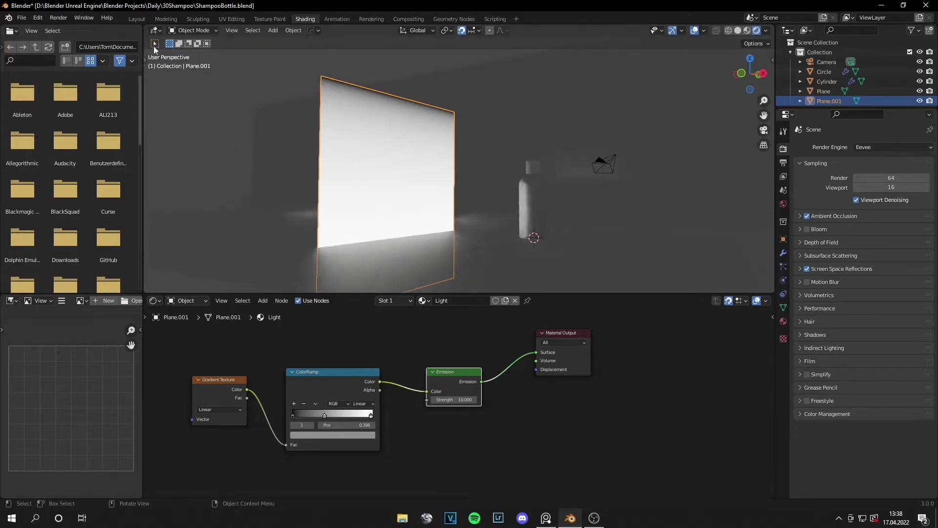
# Back in the Layout workspace, rotate the light plane by 90° and reposition it beside the bottle in the top view
pyautogui.click(136, 19)
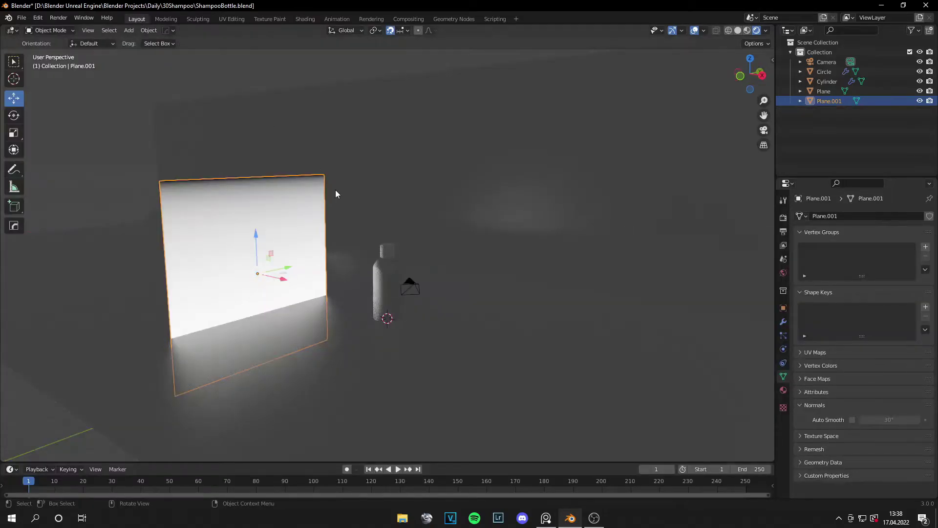
pyautogui.click(11, 118)
pyautogui.moveTo(230, 264)
pyautogui.mouseDown()
pyautogui.moveTo(237, 274)
pyautogui.moveTo(228, 267)
pyautogui.mouseUp()
pyautogui.write('90')
pyautogui.press('Return')
pyautogui.press('KP_7')
pyautogui.press('KP_7')
pyautogui.press('g')
pyautogui.click(389, 320)
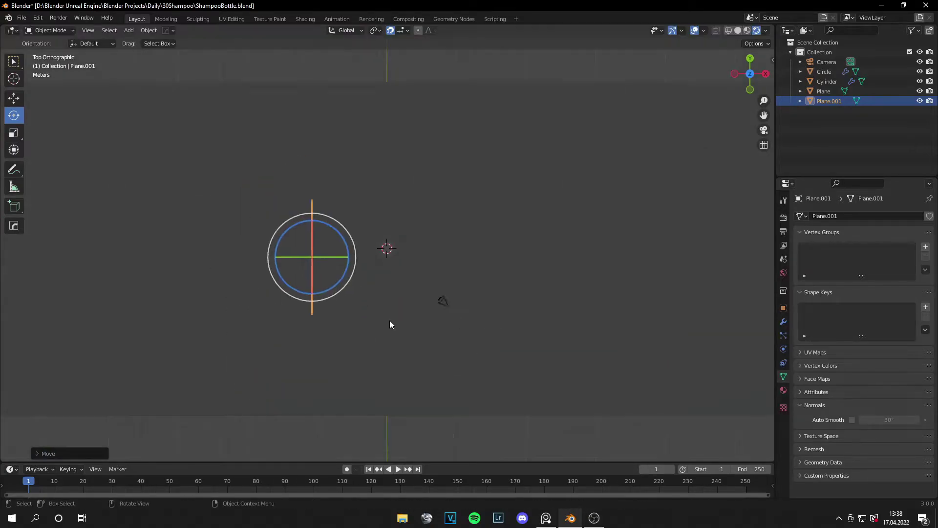
# Lock the camera to the view and frame the whole bottle from the front
pyautogui.press('KP_0')
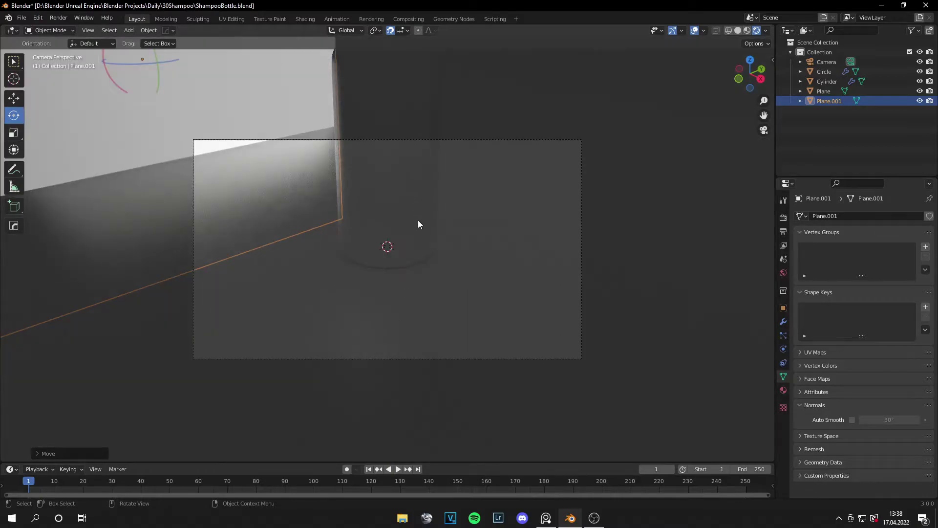
pyautogui.click(581, 286)
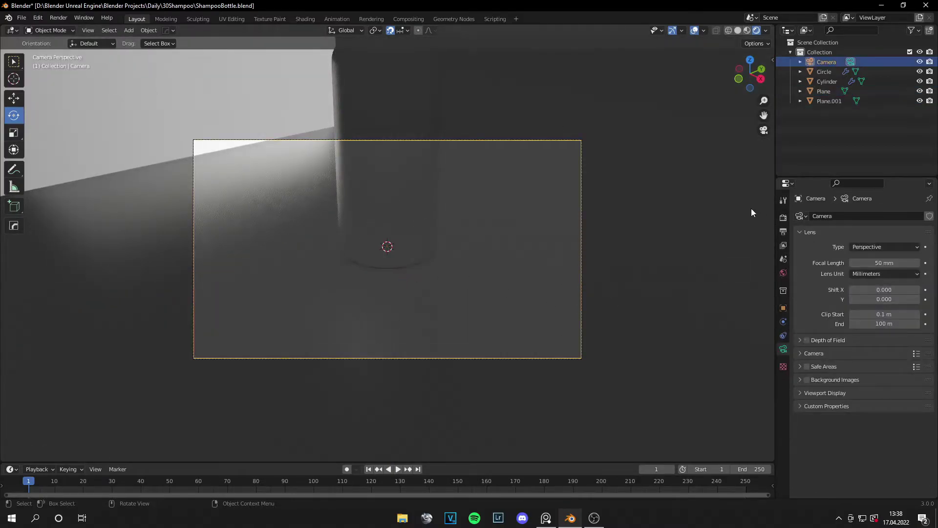
pyautogui.press('n')
pyautogui.click(768, 104)
pyautogui.click(714, 178)
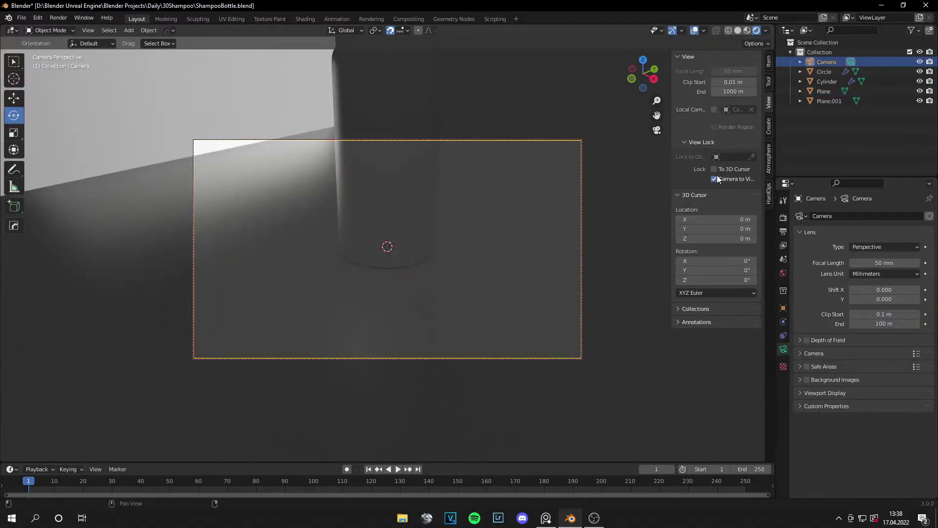
pyautogui.scroll(-4, 471, 224)
pyautogui.moveTo(470, 226); pyautogui.dragTo(509, 197, button='middle')
pyautogui.moveTo(416, 210); pyautogui.dragTo(486, 244, button='middle')
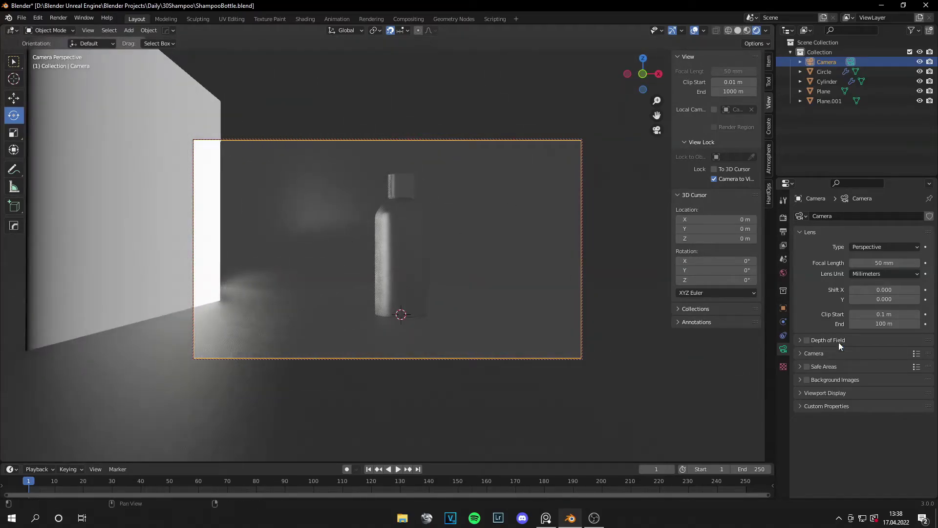
# Set the output resolution to 2000 × 2000 px
pyautogui.click(783, 231)
pyautogui.doubleClick(863, 229)
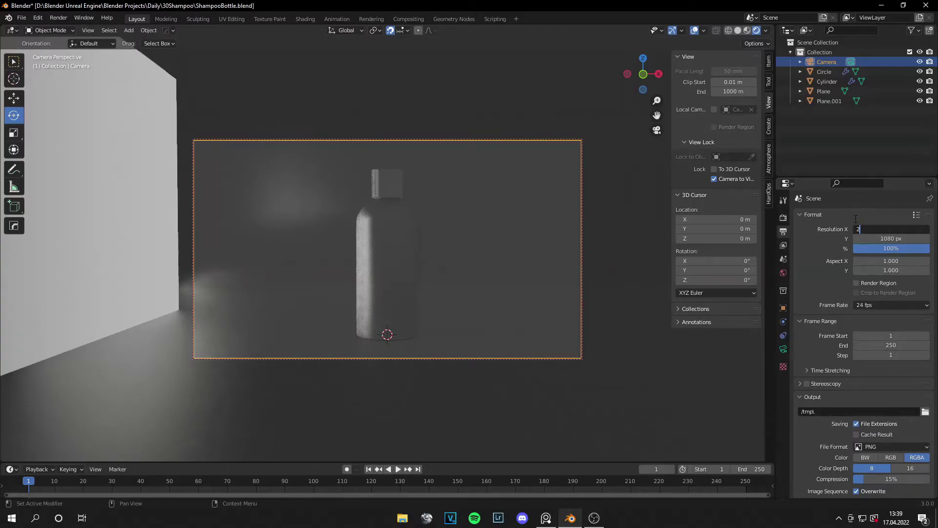
pyautogui.press('Tab')
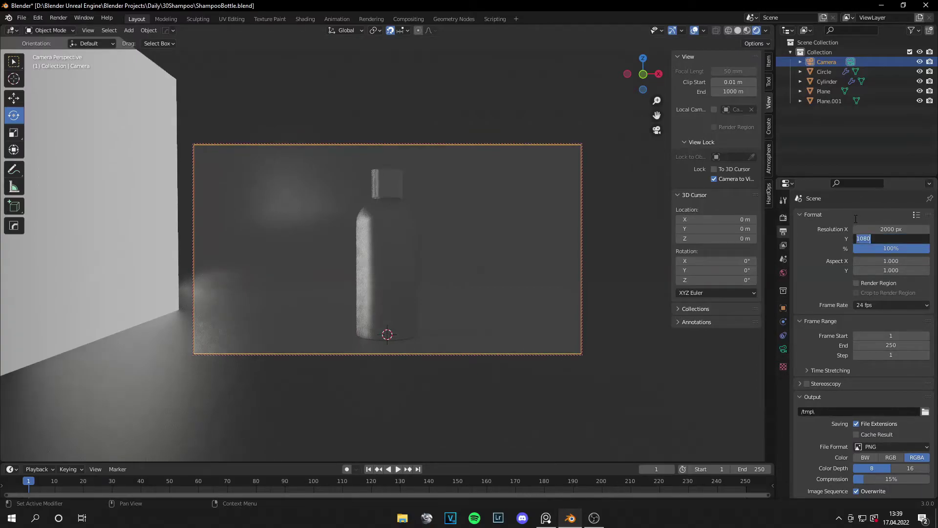
pyautogui.write('2000')
pyautogui.press('Return')
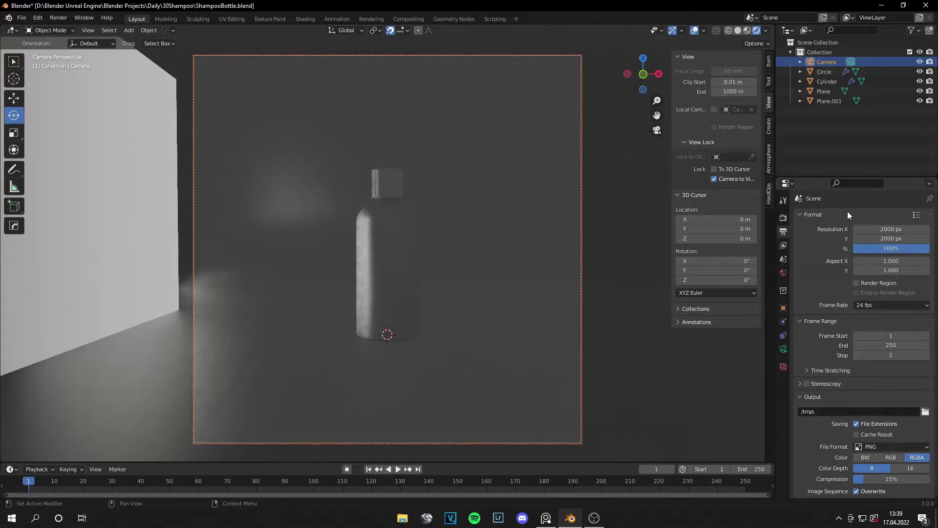
# Duplicate the light plane, move the copy to the opposite side of the bottle and rotate it to face the bottle
pyautogui.scroll(4, 457, 282)
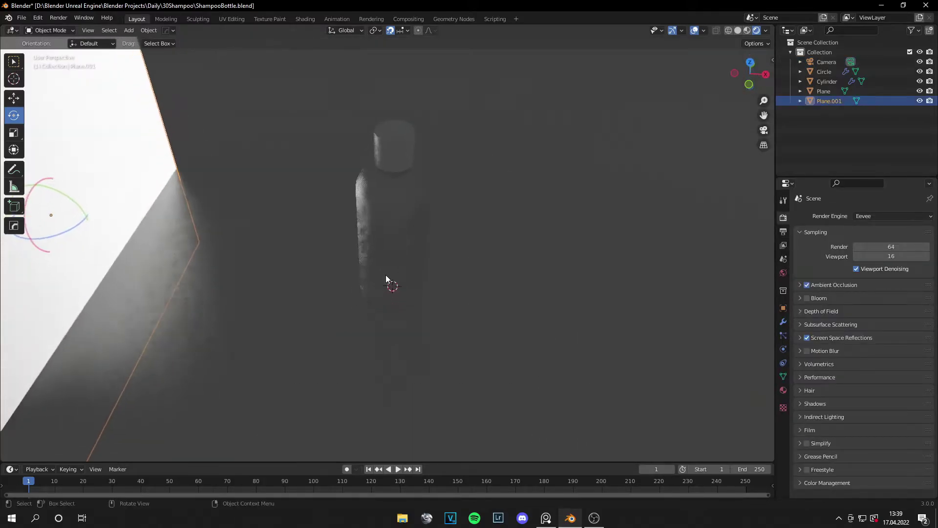
pyautogui.scroll(-5, 381, 263)
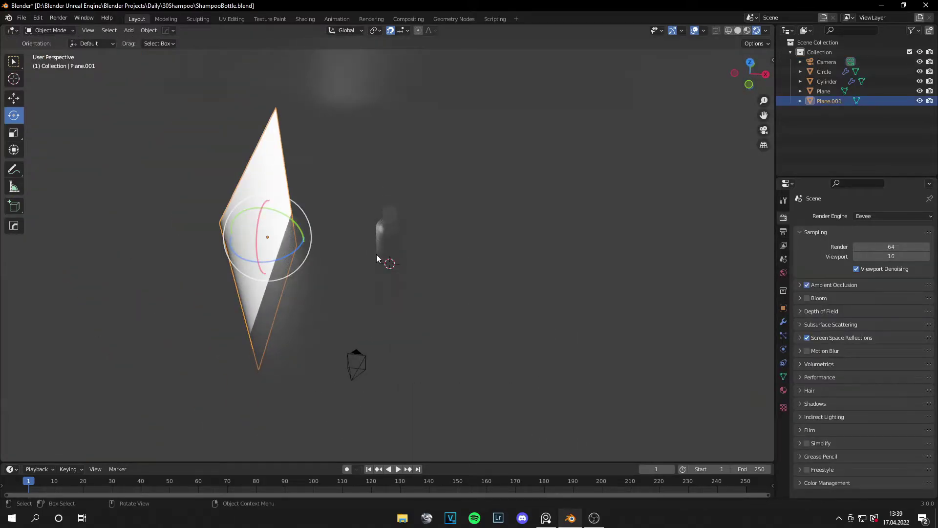
pyautogui.hotkey('ctrl', 'v')
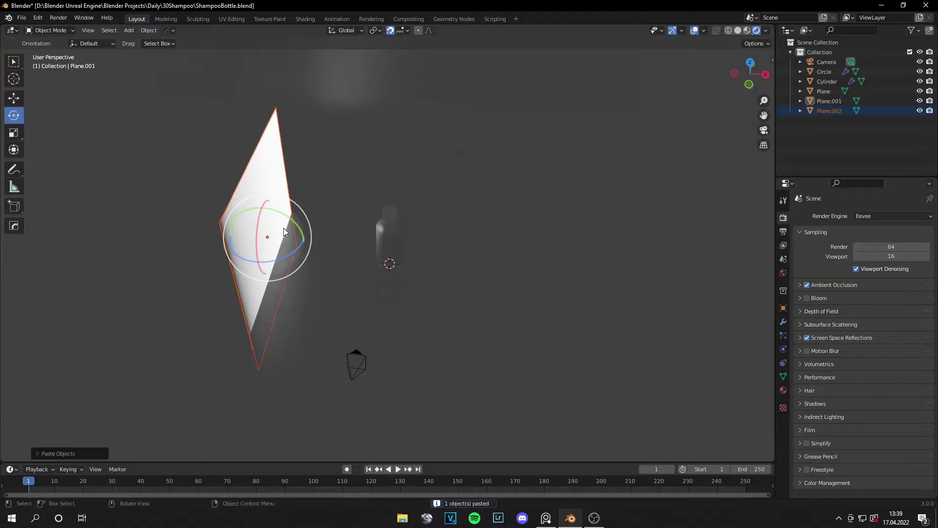
pyautogui.moveTo(286, 255); pyautogui.dragTo(576, 226)
pyautogui.click(14, 98)
pyautogui.click(14, 116)
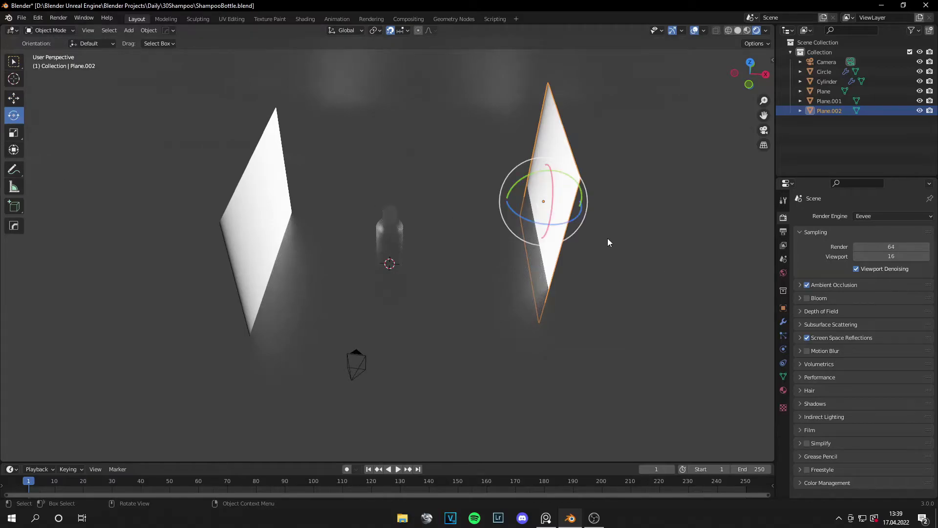
pyautogui.moveTo(570, 218); pyautogui.dragTo(601, 235)
# Set the Emission strength of both light planes to 40 and switch the render engine to Cycles
pyautogui.click(306, 19)
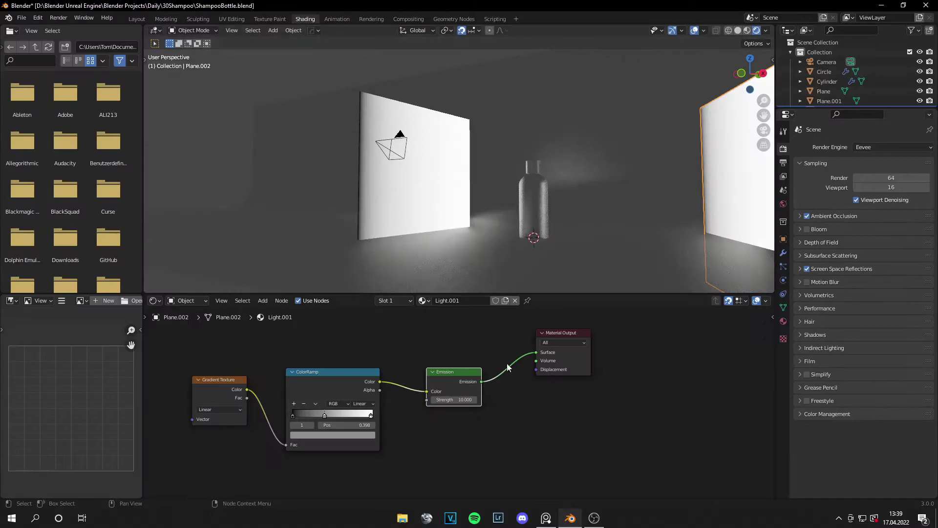
pyautogui.click(469, 399)
pyautogui.write('40')
pyautogui.press('Return')
pyautogui.click(430, 188)
pyautogui.click(458, 399)
pyautogui.write('40')
pyautogui.press('Return')
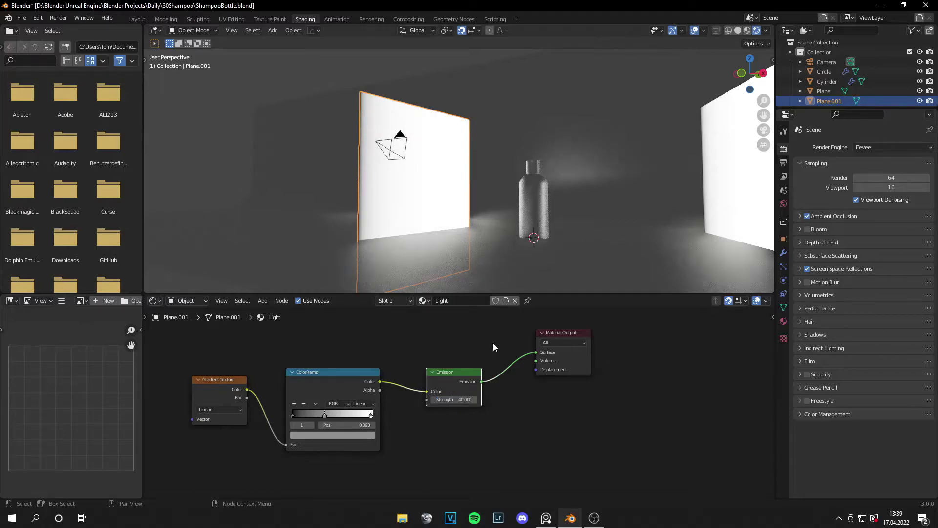
pyautogui.click(893, 146)
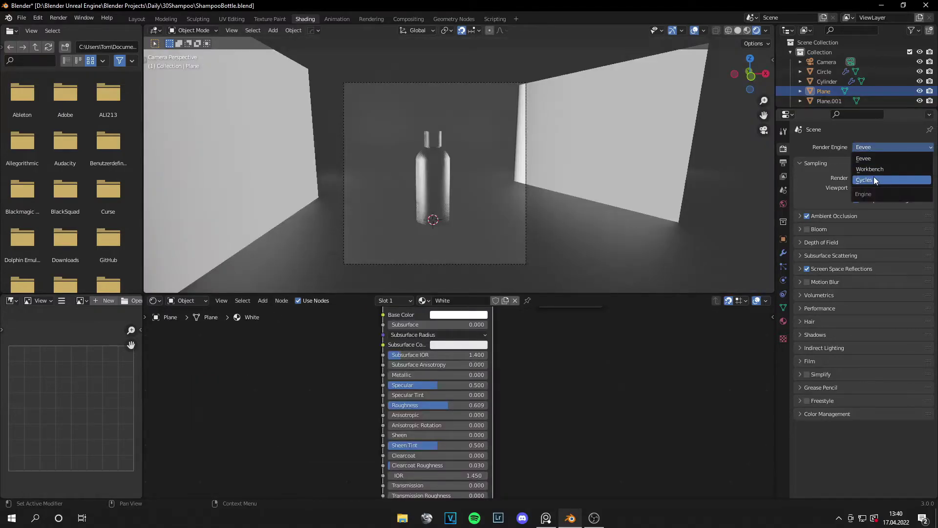
pyautogui.click(877, 181)
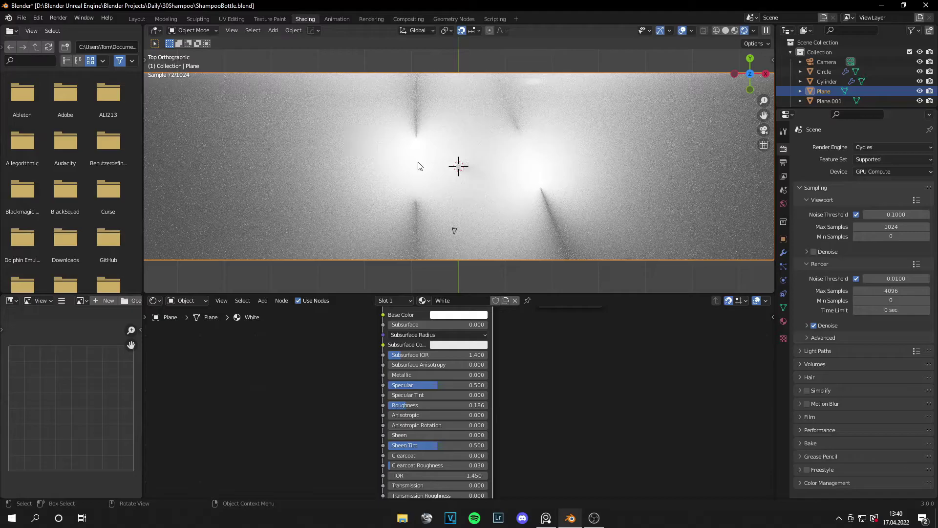
# Move the first light plane farther away from the bottle in the top view and return to the camera view
pyautogui.moveTo(417, 162); pyautogui.dragTo(400, 142, button='middle')
pyautogui.click(421, 147)
pyautogui.press('KP_7')
pyautogui.press('g')
pyautogui.click(403, 155)
pyautogui.click(507, 269)
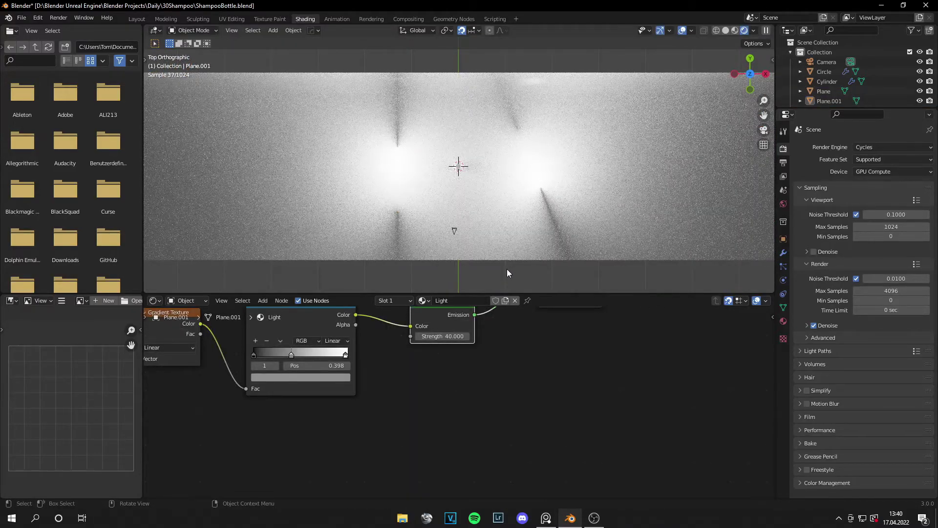
pyautogui.press('KP_0')
# Rotate the second light plane about its vertical axis to adjust its angle, checking the lighting through the camera
pyautogui.click(626, 148)
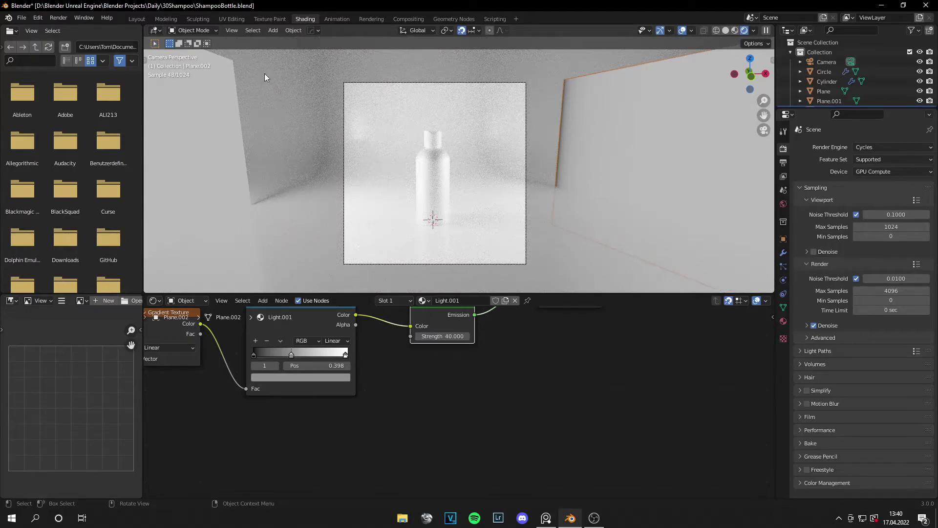
pyautogui.click(137, 19)
pyautogui.moveTo(586, 251); pyautogui.dragTo(576, 244)
pyautogui.press('KP_0')
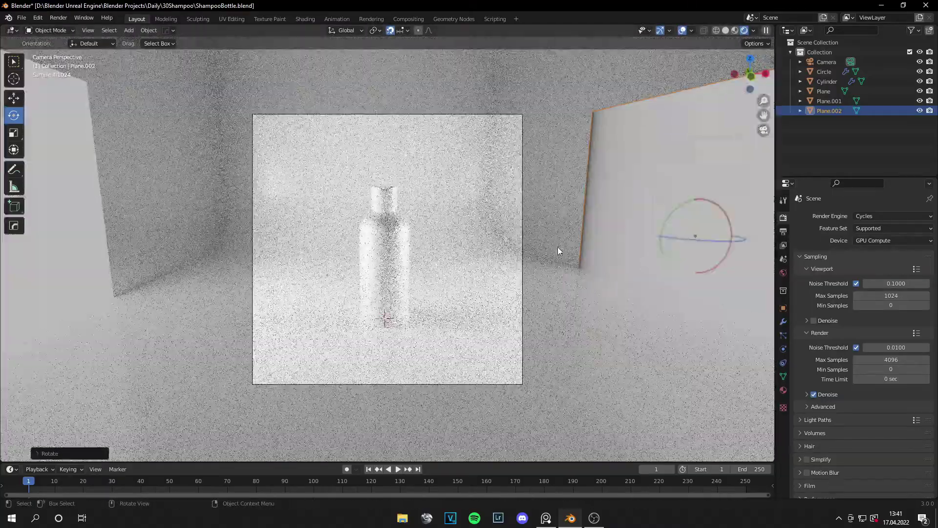
pyautogui.moveTo(682, 243); pyautogui.dragTo(676, 230)
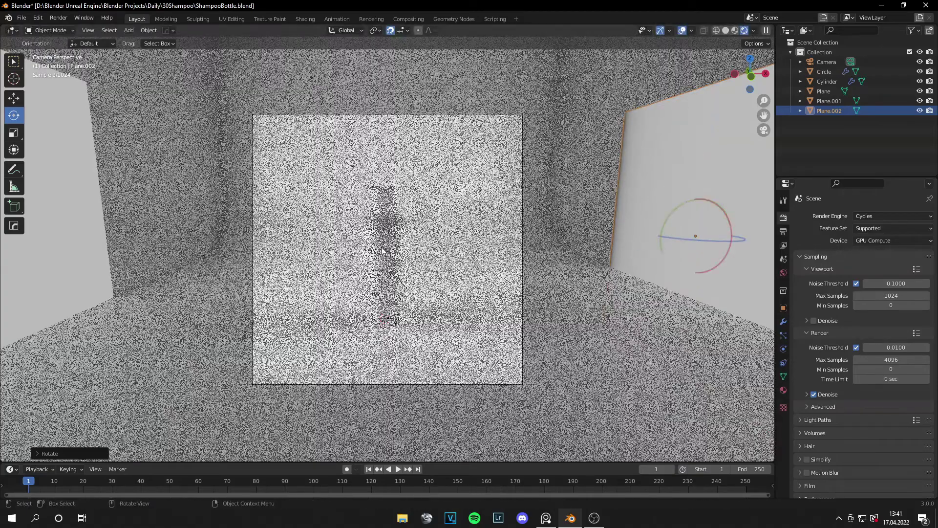
pyautogui.scroll(-5, 404, 134)
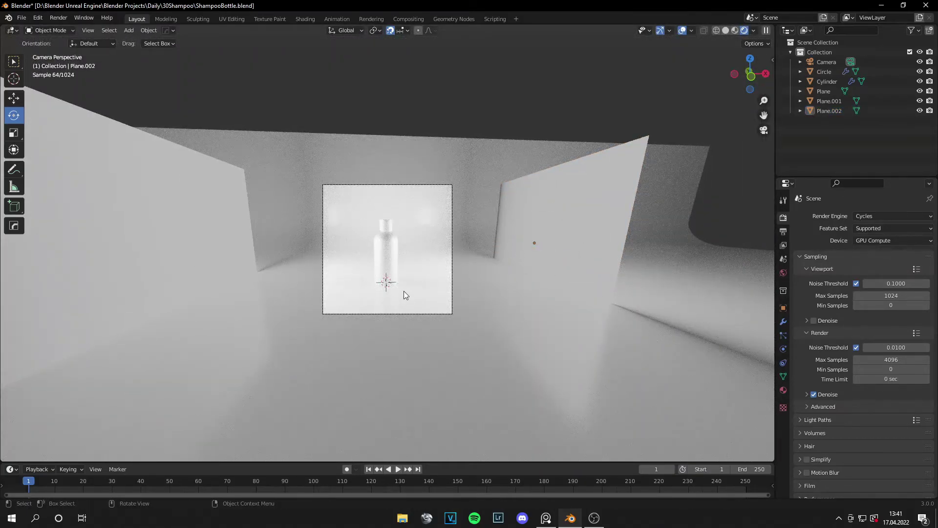
pyautogui.scroll(5, 403, 291)
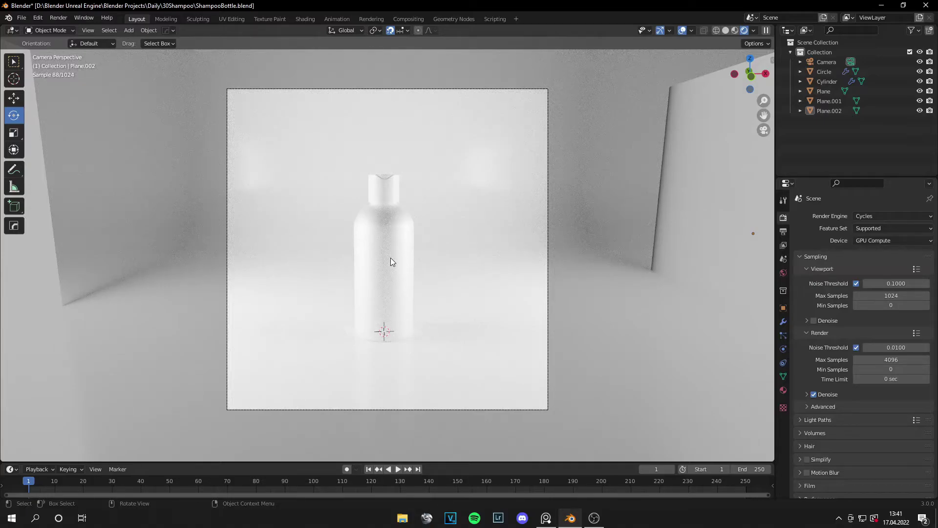
# Set the bottle's Plastic material base color to light blue with hue 0.526, saturation 0.576 and value 1
pyautogui.click(391, 259)
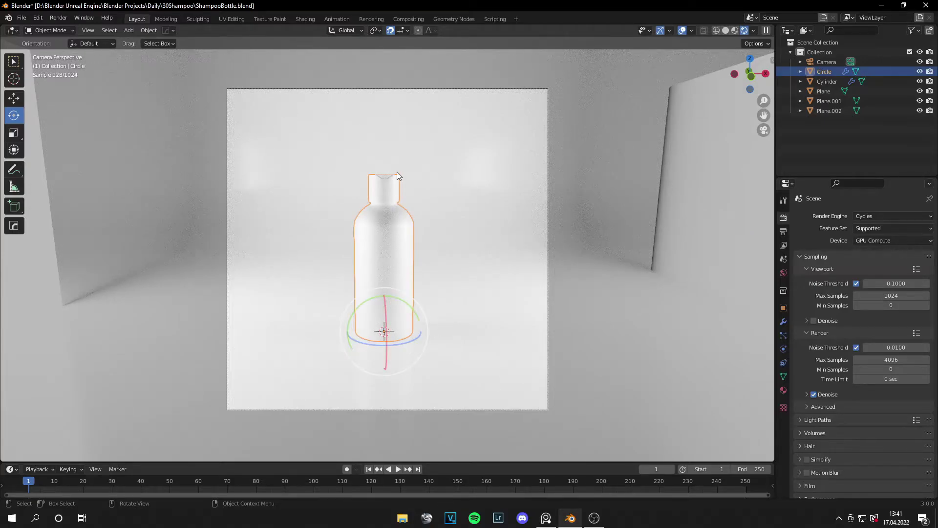
pyautogui.click(305, 19)
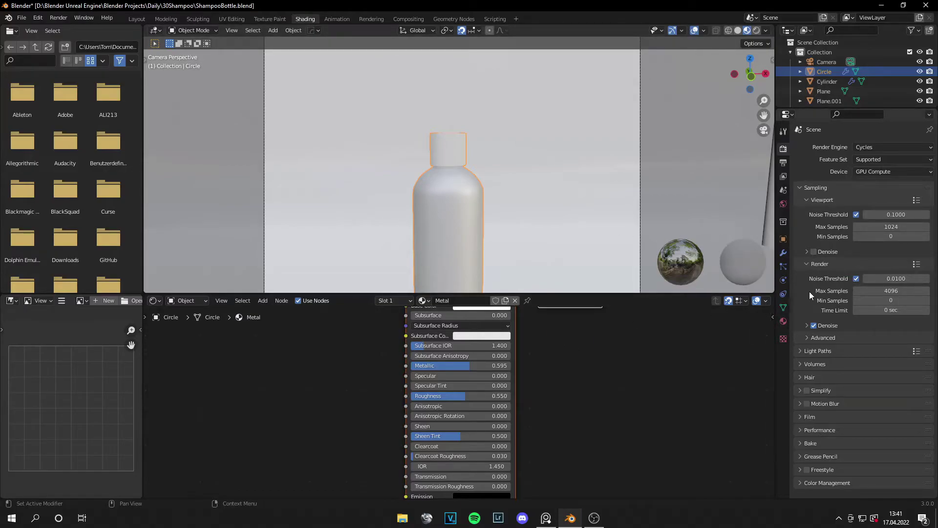
pyautogui.click(783, 320)
pyautogui.click(823, 160)
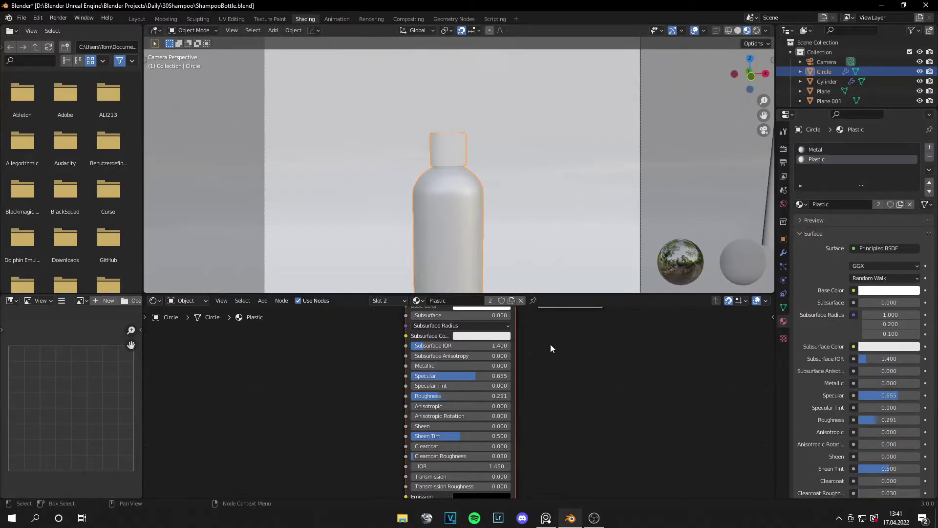
pyautogui.moveTo(524, 344); pyautogui.dragTo(508, 383, button='middle')
pyautogui.click(458, 358)
pyautogui.click(470, 250)
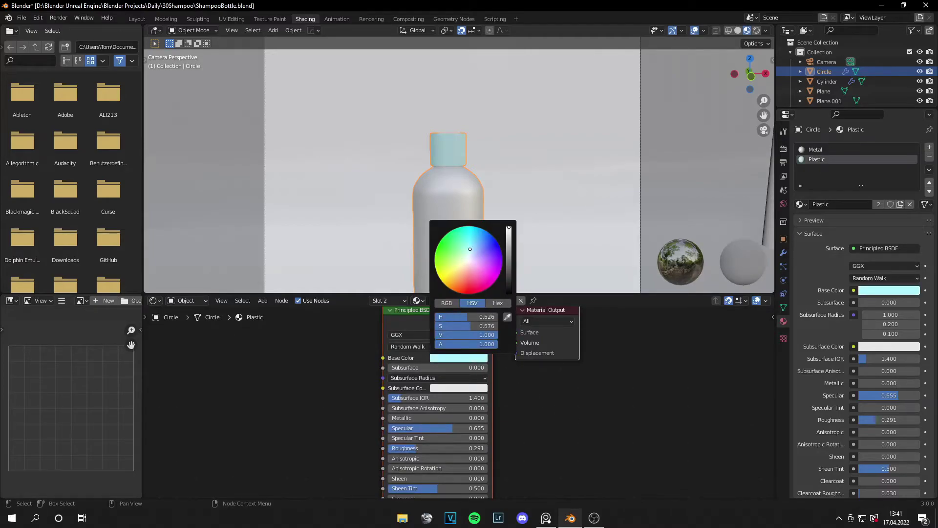
pyautogui.moveTo(508, 232)
pyautogui.mouseDown()
pyautogui.moveTo(509, 249)
pyautogui.moveTo(509, 224)
pyautogui.mouseUp()
pyautogui.moveTo(511, 128); pyautogui.dragTo(503, 149, button='middle')
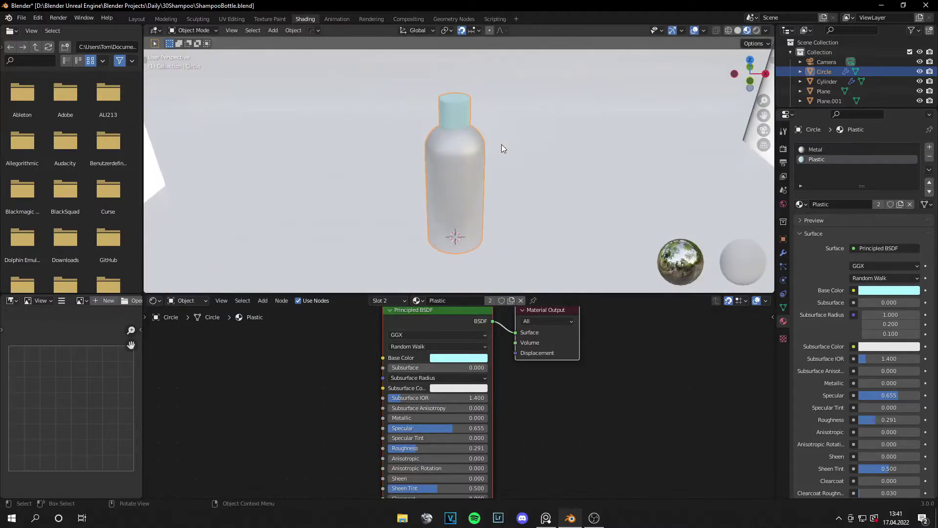
# Add an Ambient Occlusion node to the Plastic material and place it beside the Principled BSDF
pyautogui.scroll(3, 505, 117)
pyautogui.keyDown('shift'); pyautogui.moveTo(505, 84); pyautogui.dragTo(486, 246, button='middle'); pyautogui.keyUp('shift')
pyautogui.scroll(3, 381, 364)
pyautogui.hotkey('shift', 'a')
pyautogui.click(286, 349)
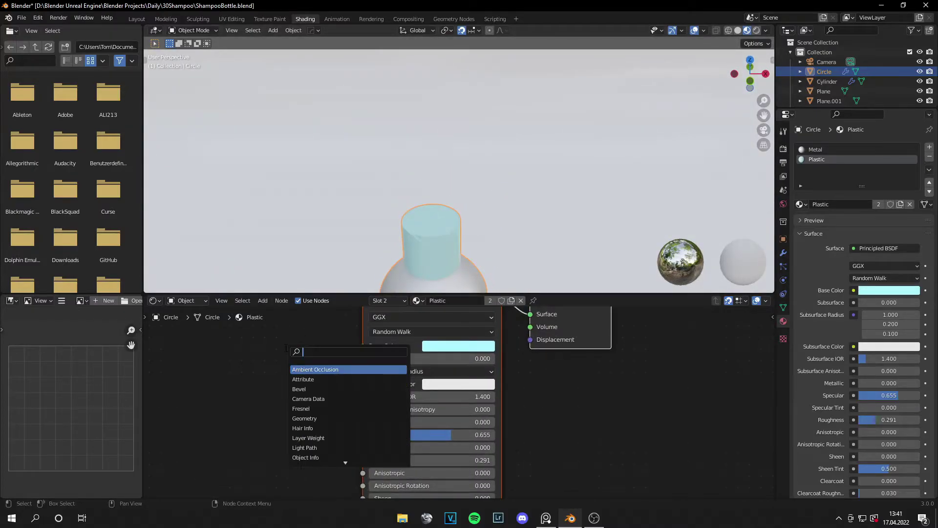
pyautogui.press('Return')
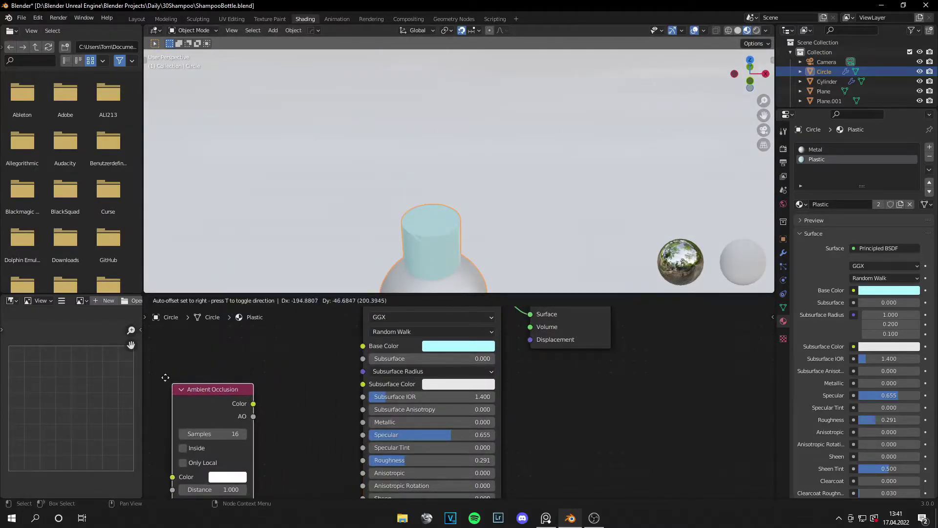
pyautogui.click(155, 378)
# Add a Mix color node before the Principled BSDF and sample the light blue base color into its Color1
pyautogui.hotkey('shift', 'a')
pyautogui.click(258, 355)
pyautogui.write('mix')
pyautogui.press('Return')
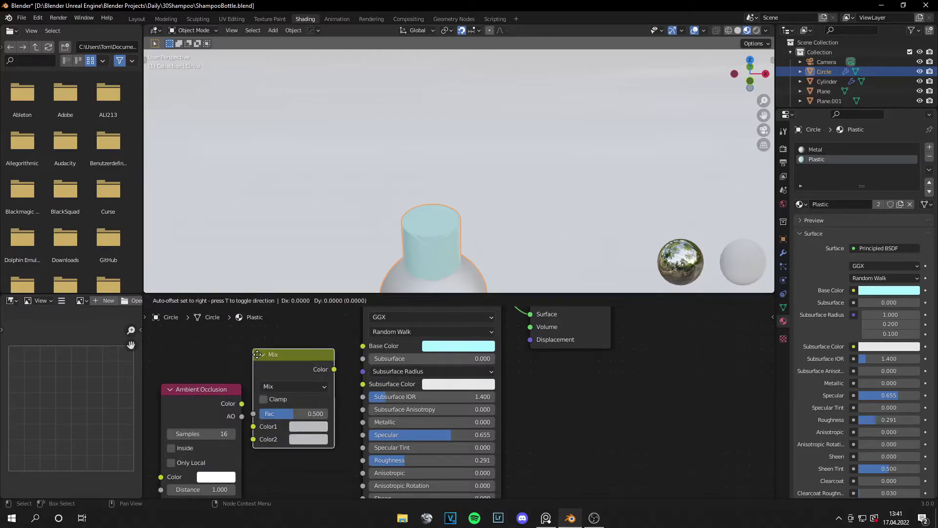
pyautogui.click(288, 340)
pyautogui.click(322, 414)
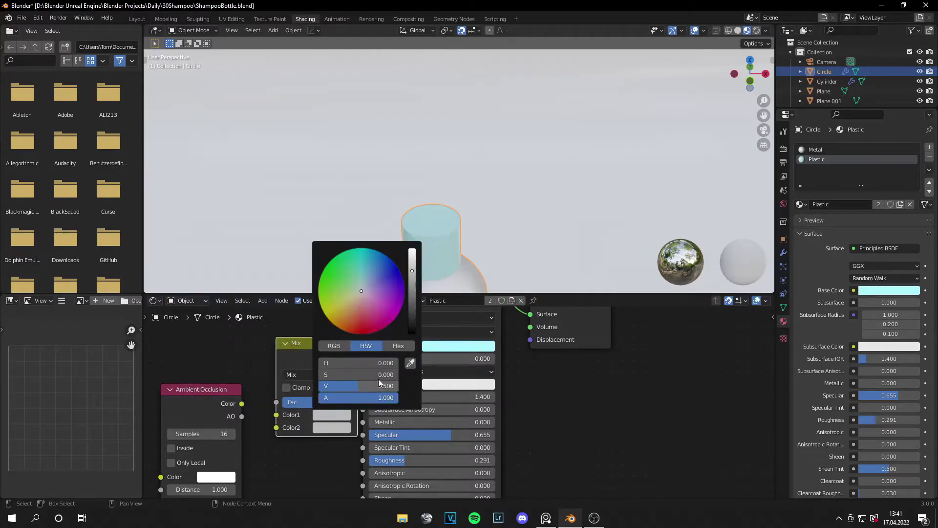
pyautogui.click(410, 363)
pyautogui.click(440, 345)
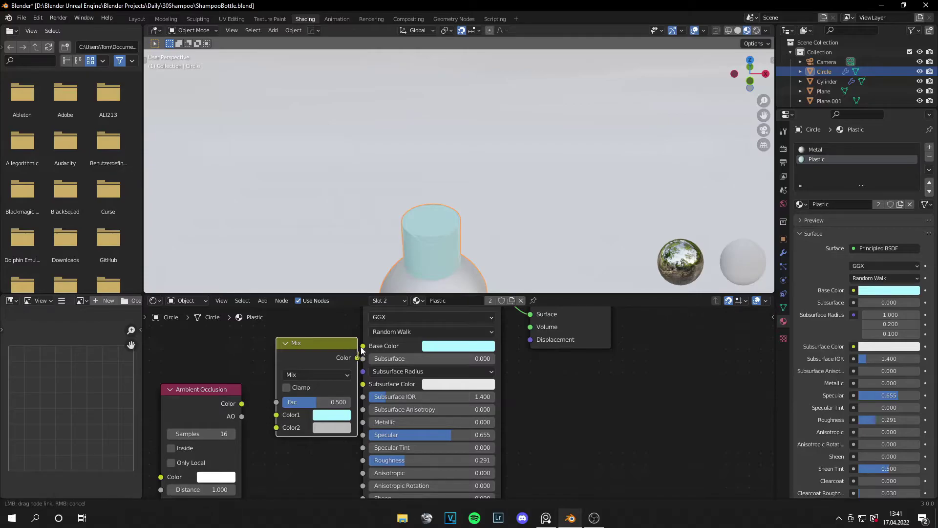
# Connect the Mix node to Base Color, set its blend mode to Multiply and feed the Ambient Occlusion color into Color2
pyautogui.moveTo(331, 354); pyautogui.dragTo(362, 346)
pyautogui.click(282, 363)
pyautogui.click(277, 318)
pyautogui.moveTo(238, 403)
pyautogui.mouseDown()
pyautogui.moveTo(203, 403)
pyautogui.moveTo(241, 414)
pyautogui.mouseUp()
# Set the Multiply node's factor to 1 and check the shading on the bottle cap up close
pyautogui.keyDown('shift'); pyautogui.moveTo(473, 244); pyautogui.dragTo(519, 195, button='middle'); pyautogui.keyUp('shift')
pyautogui.click(289, 390)
pyautogui.write('1')
pyautogui.press('Return')
pyautogui.scroll(5, 555, 199)
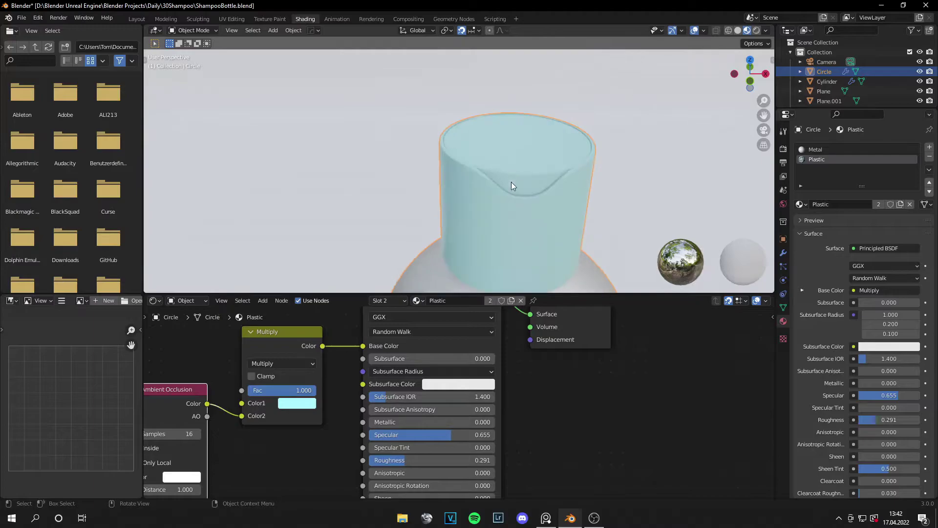
pyautogui.moveTo(288, 390)
pyautogui.mouseDown()
pyautogui.moveTo(230, 390)
pyautogui.moveTo(288, 390)
pyautogui.mouseUp()
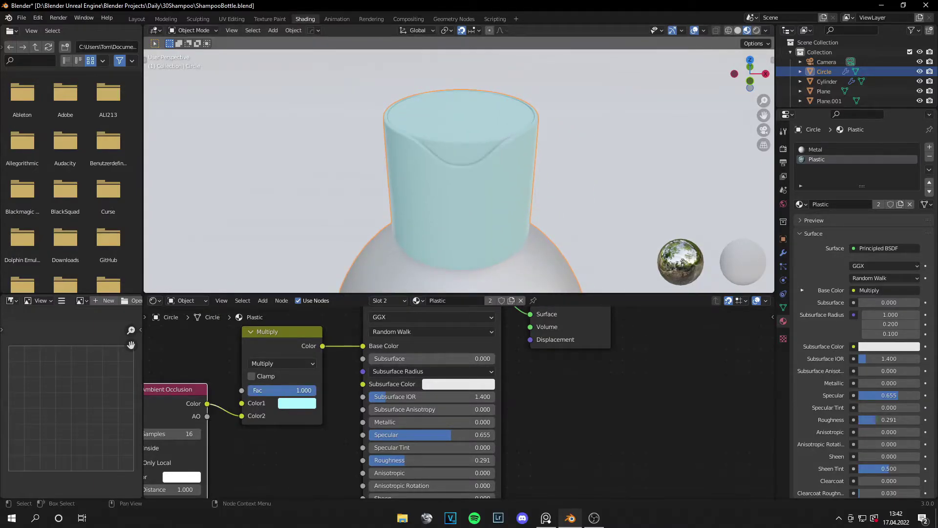
# Copy the Ambient Occlusion and Multiply nodes into the Metal material and connect the Multiply color to its Base Color
pyautogui.scroll(-5, 485, 175)
pyautogui.scroll(-2, 301, 410)
pyautogui.scroll(-1, 301, 410)
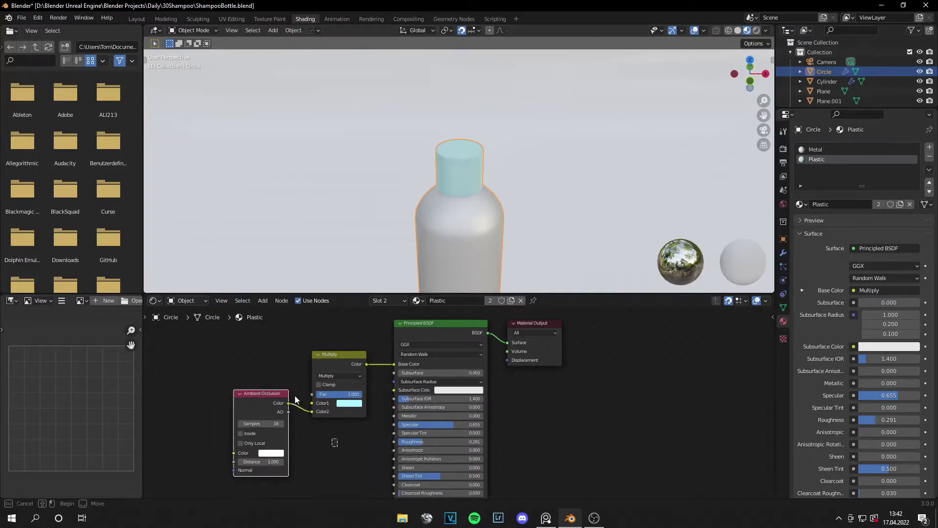
pyautogui.hotkey('ctrl', 'v')
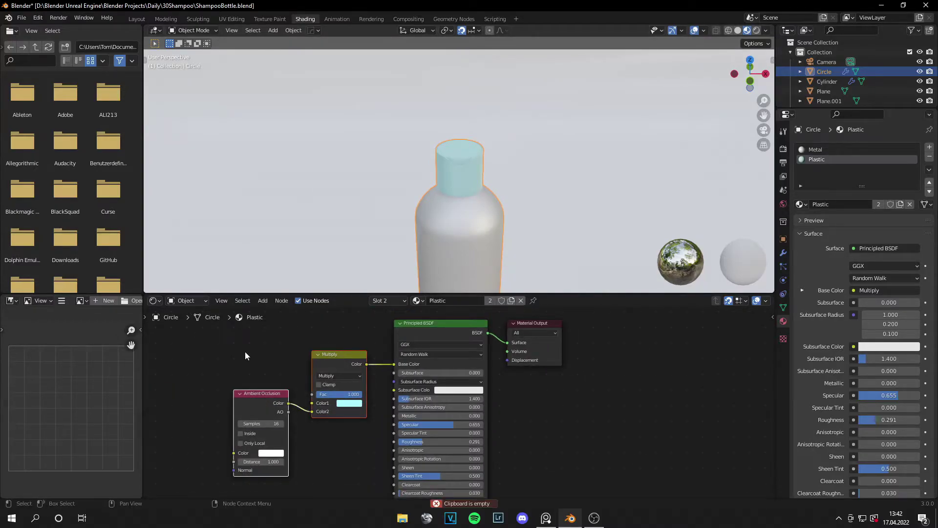
pyautogui.click(825, 150)
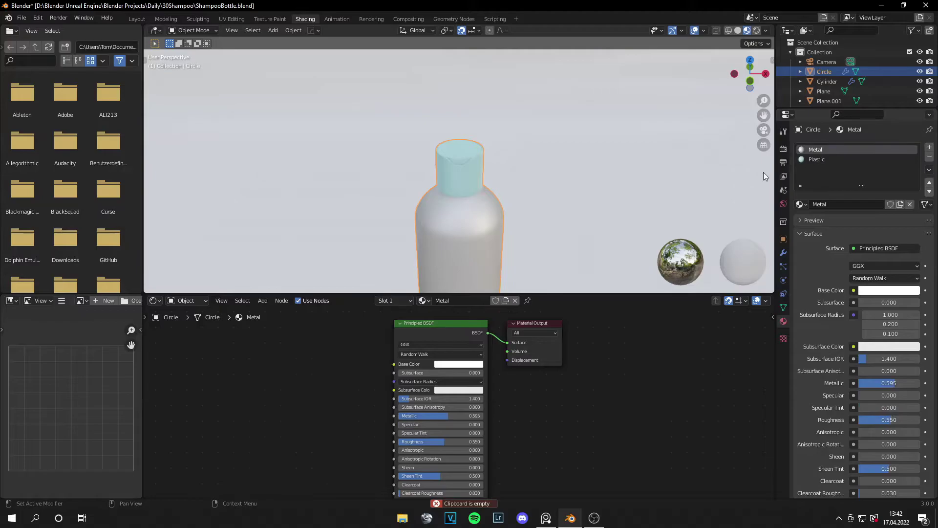
pyautogui.hotkey('ctrl', 'v')
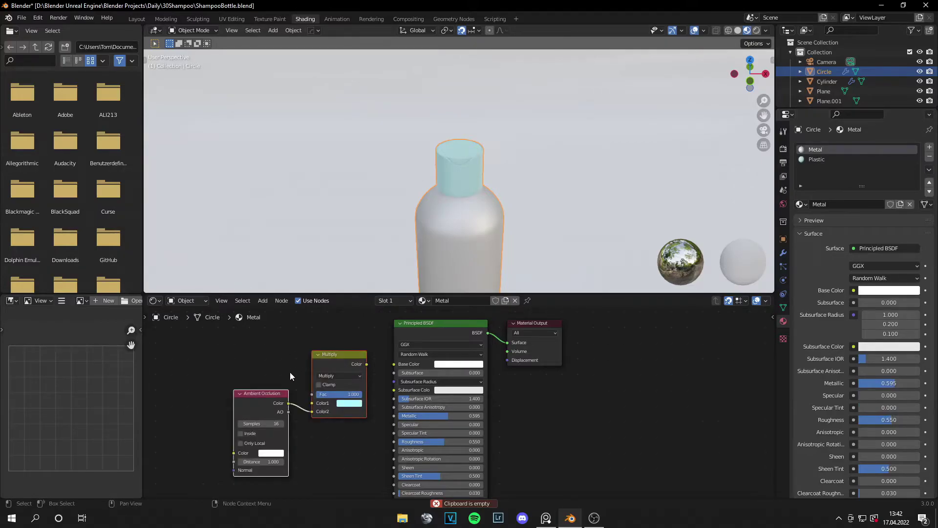
pyautogui.moveTo(366, 364); pyautogui.dragTo(393, 364)
# Change the Multiply node's Color1 in the Metal material to white
pyautogui.scroll(-5, 509, 225)
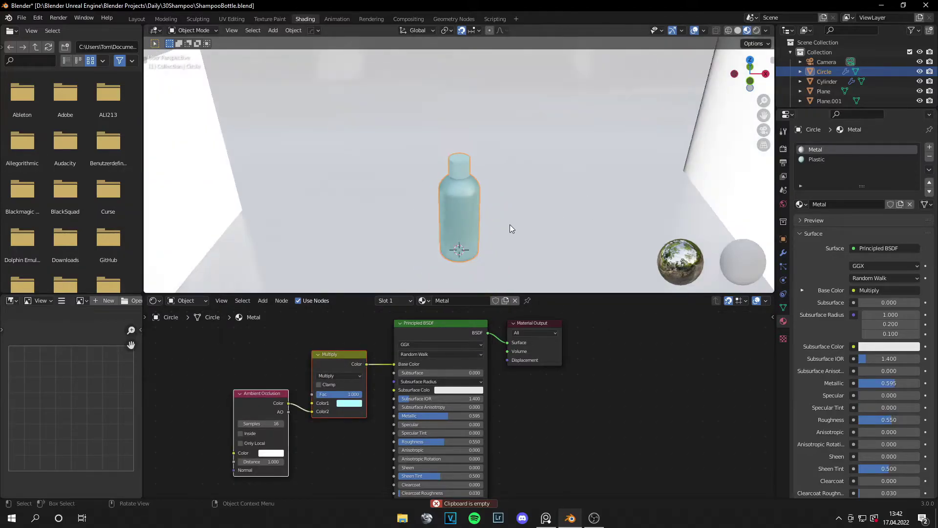
pyautogui.click(500, 204)
pyautogui.scroll(5, 499, 200)
pyautogui.click(477, 241)
pyautogui.scroll(1, 537, 280)
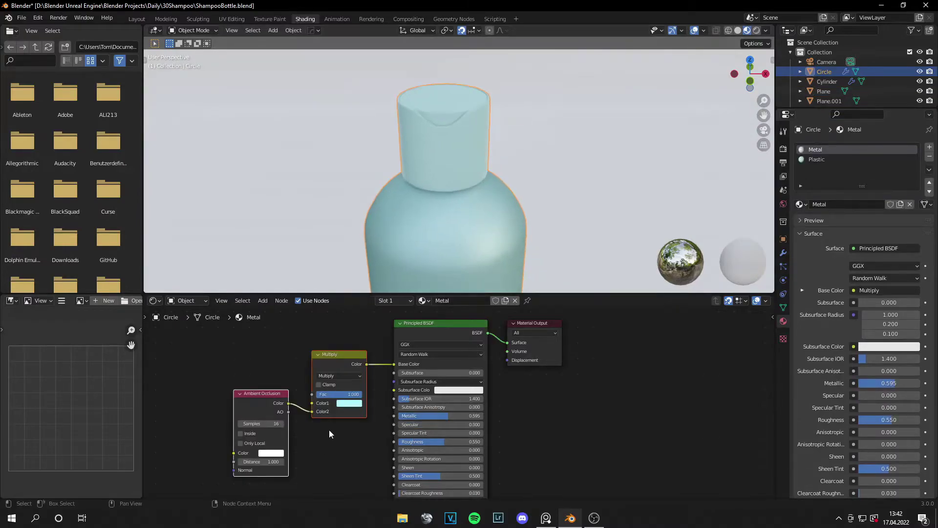
pyautogui.click(348, 403)
pyautogui.moveTo(403, 309); pyautogui.dragTo(373, 290)
pyautogui.moveTo(368, 376); pyautogui.dragTo(322, 394)
pyautogui.click(596, 365)
# Save the file and preview the bottle rendered through the camera
pyautogui.scroll(-4, 485, 206)
pyautogui.hotkey('ctrl', 's')
pyautogui.click(562, 231)
pyautogui.scroll(-3, 510, 239)
pyautogui.hotkey('ctrl', 's')
pyautogui.scroll(5, 508, 237)
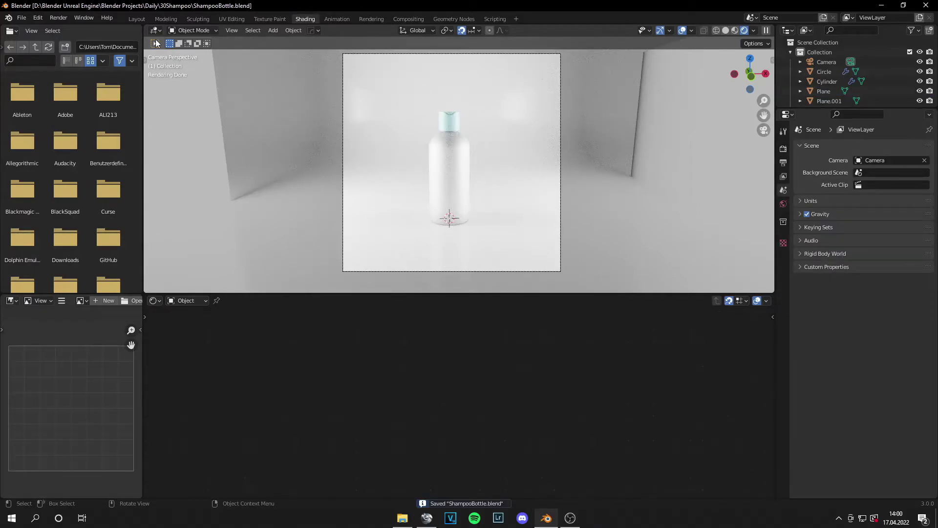
# Add a plane at the bottle's base in the Layout workspace and ready it for rotation in the top view
pyautogui.click(136, 18)
pyautogui.moveTo(413, 281); pyautogui.dragTo(403, 241, button='middle')
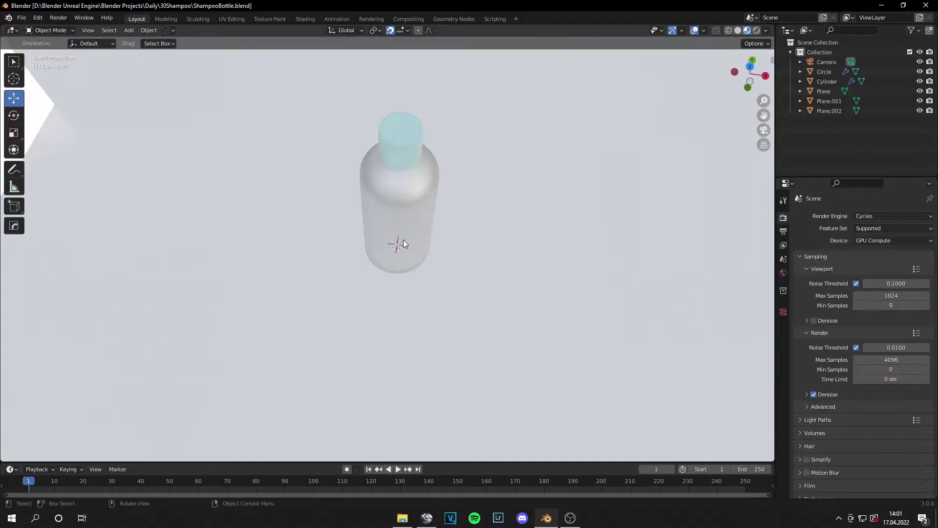
pyautogui.hotkey('shift', 'a')
pyautogui.moveTo(396, 218)
pyautogui.click(431, 220)
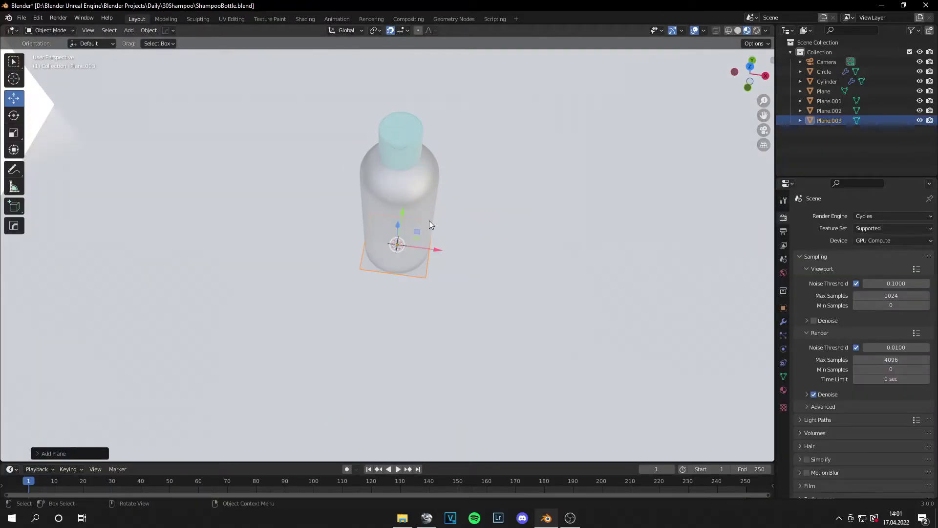
pyautogui.press('KP_7')
pyautogui.click(13, 115)
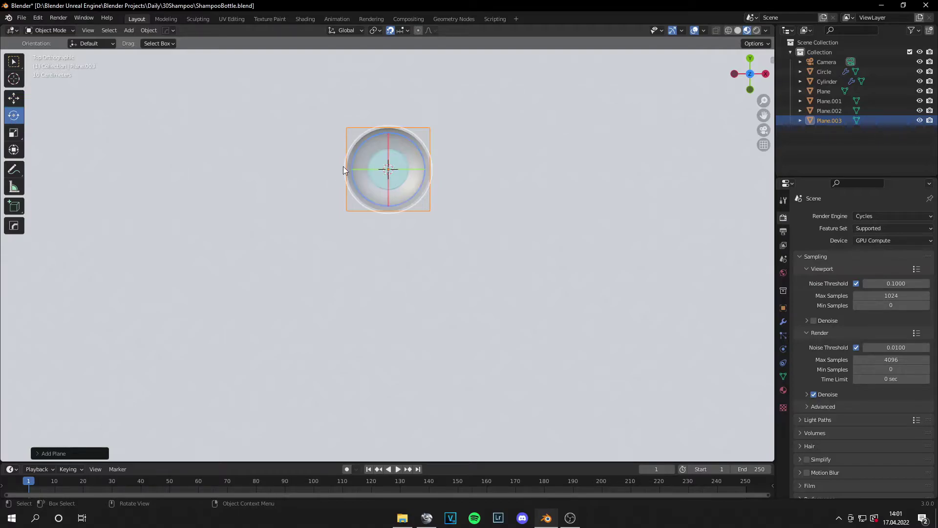
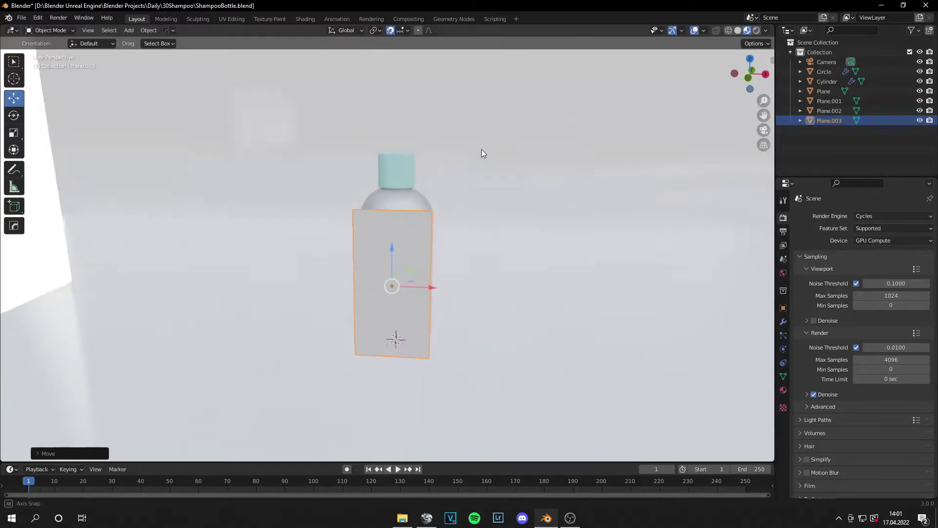
# Create a new material named BottleLogo on the plane in front of the bottle in the Shading workspace
pyautogui.click(309, 21)
pyautogui.scroll(5, 463, 200)
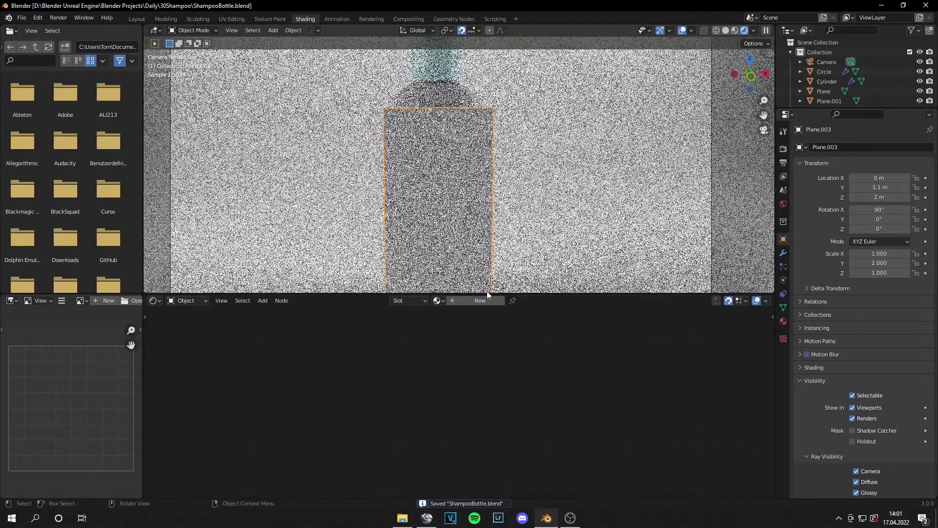
pyautogui.click(462, 300)
pyautogui.doubleClick(463, 300)
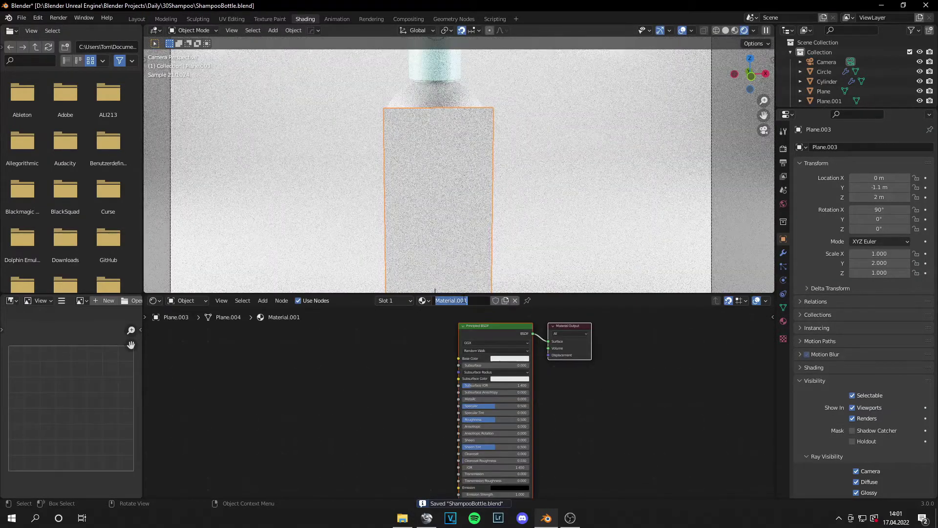
pyautogui.write('Bot')
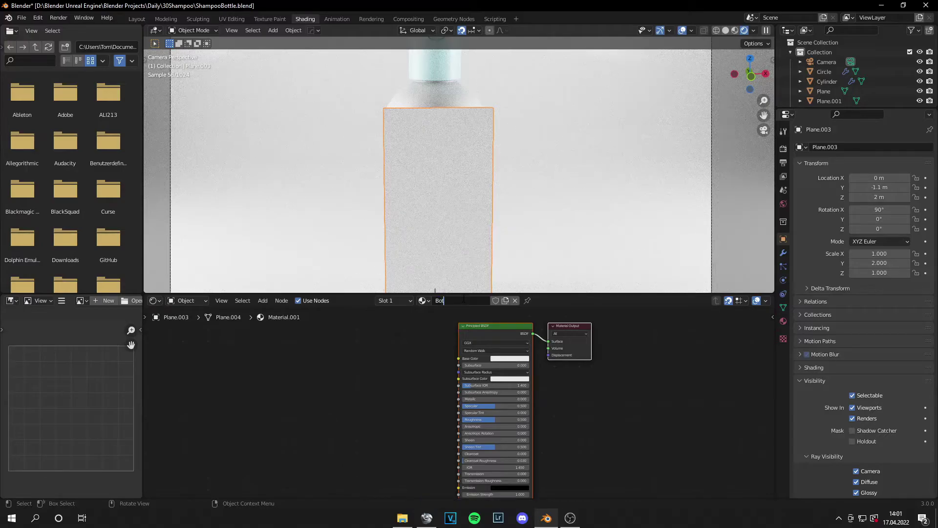
pyautogui.write('tleLogo')
pyautogui.press('Return')
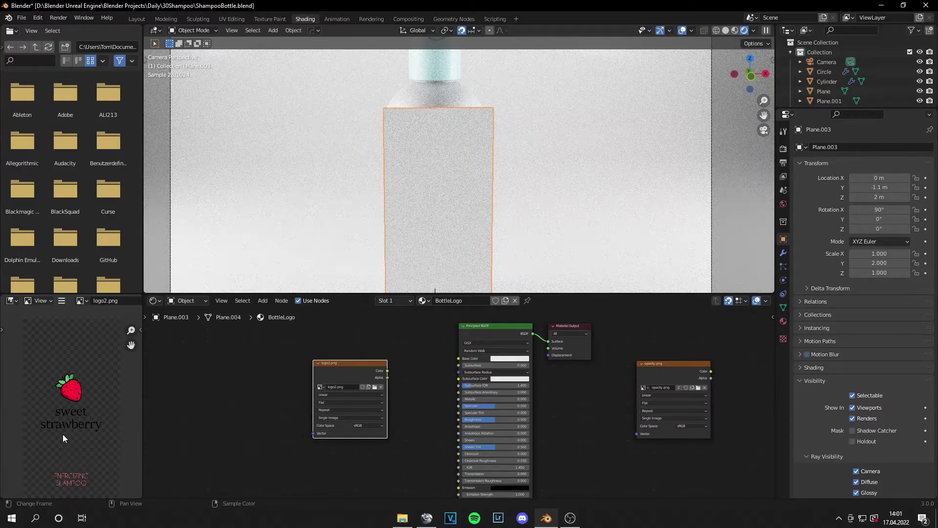
# Connect the logo2.png color to Base Color and the opacity.png color to Alpha in the BottleLogo material
pyautogui.moveTo(386, 370); pyautogui.dragTo(458, 358)
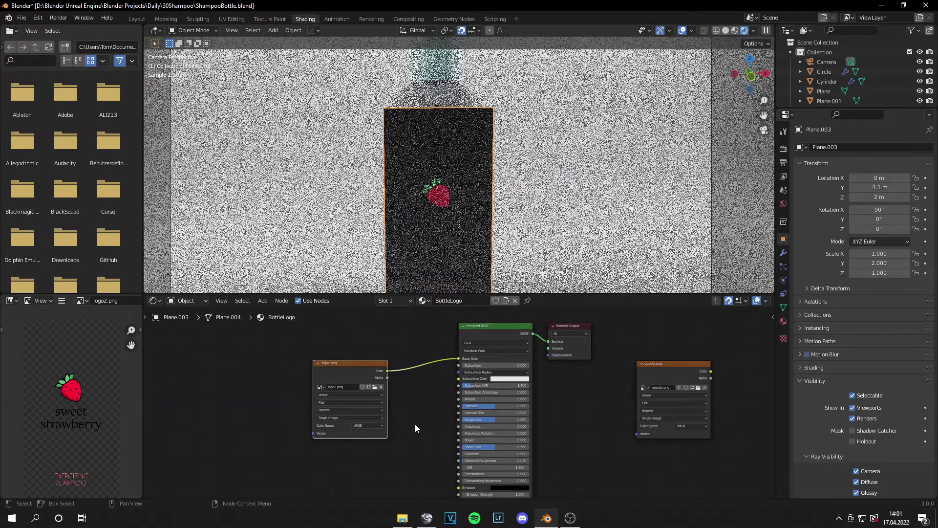
pyautogui.moveTo(415, 428); pyautogui.dragTo(424, 395, button='middle')
pyautogui.moveTo(682, 330); pyautogui.dragTo(344, 417)
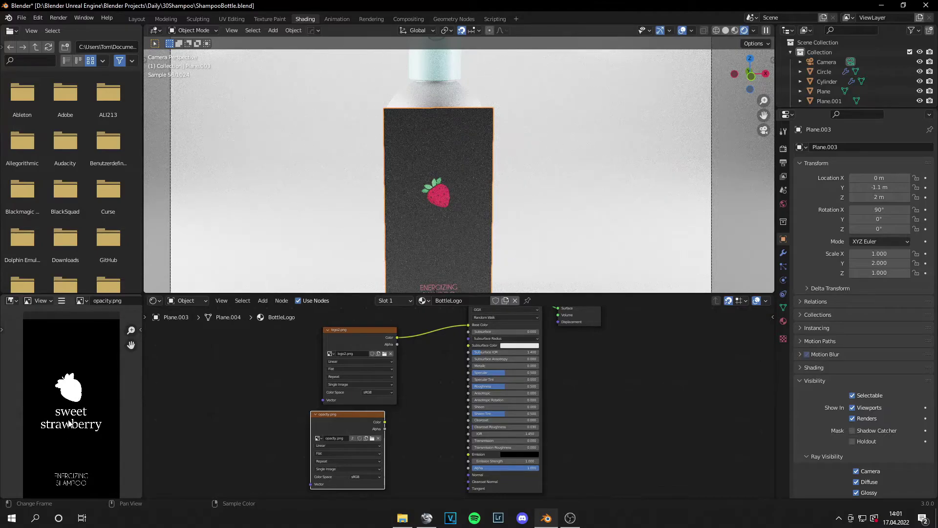
pyautogui.scroll(4, 69, 419)
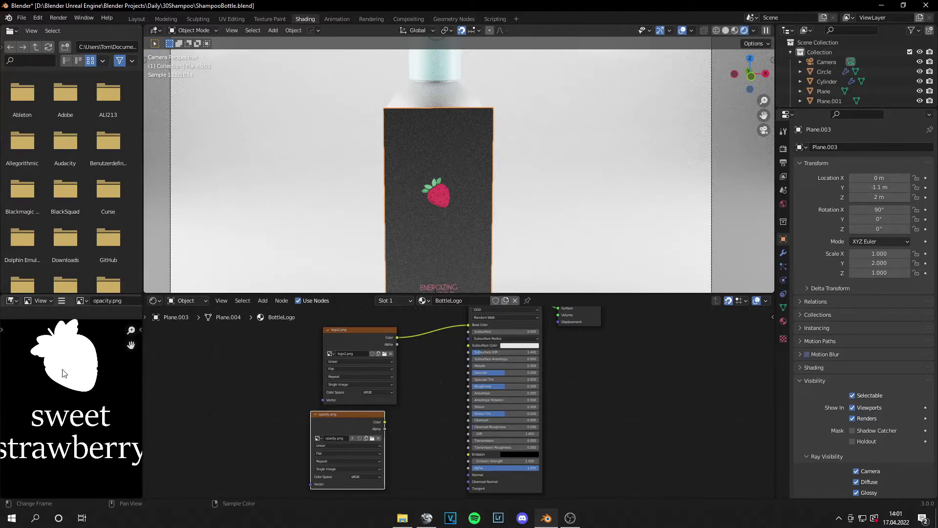
pyautogui.scroll(-6, 83, 426)
pyautogui.scroll(4, 82, 457)
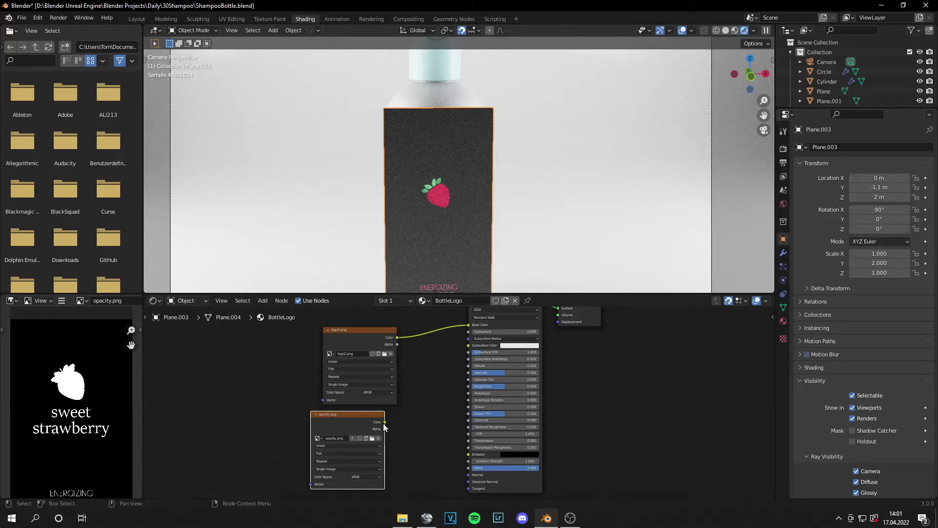
pyautogui.moveTo(385, 422); pyautogui.dragTo(467, 467)
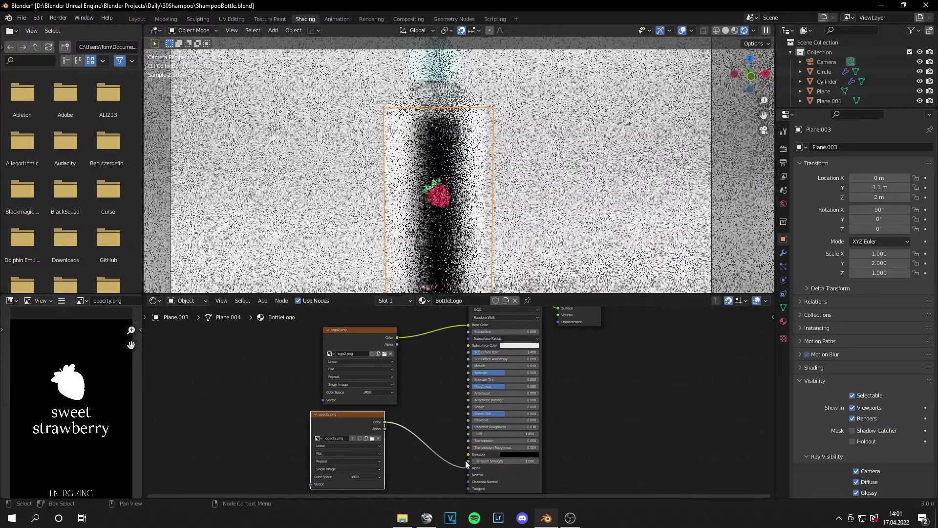
# Set the BottleLogo material's blend mode to Alpha Clip and its shadow mode to None
pyautogui.click(783, 321)
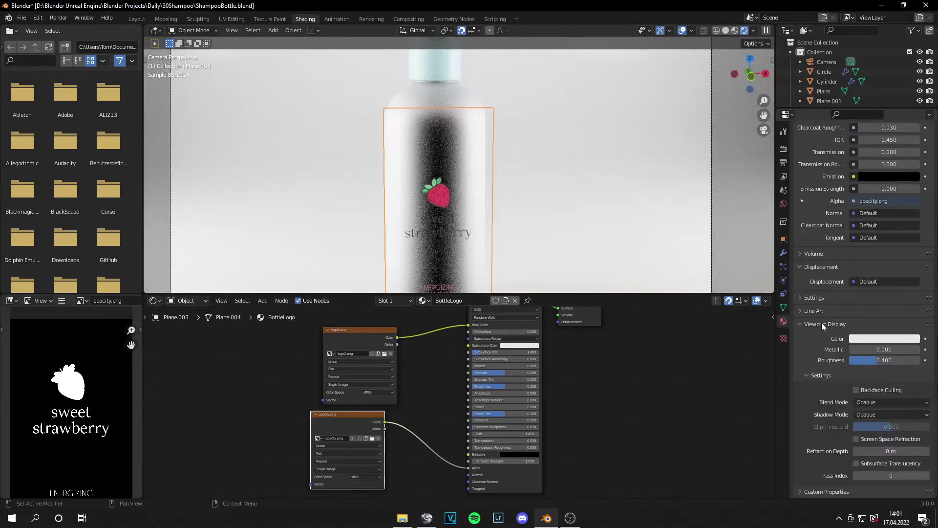
pyautogui.click(869, 401)
pyautogui.click(870, 424)
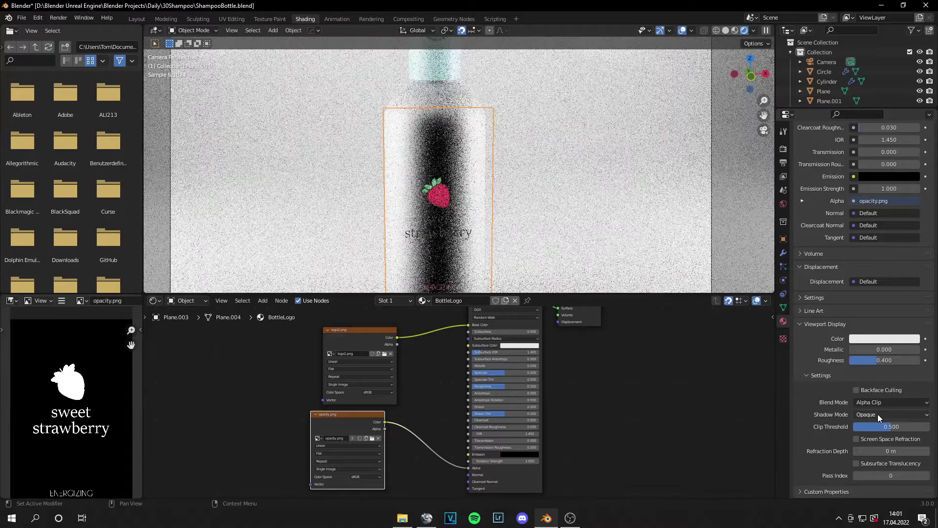
# Disable the logo plane's shadow ray visibility in its object settings
pyautogui.click(783, 240)
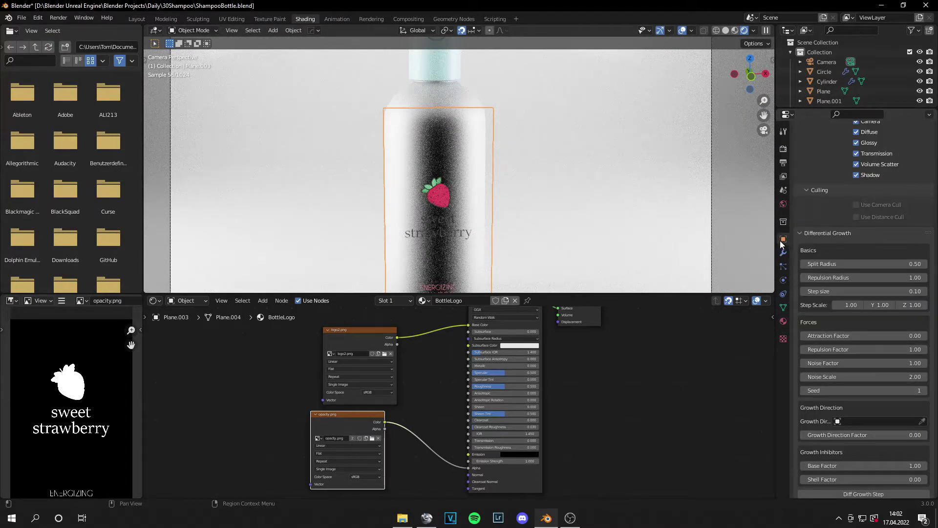
pyautogui.scroll(3, 830, 232)
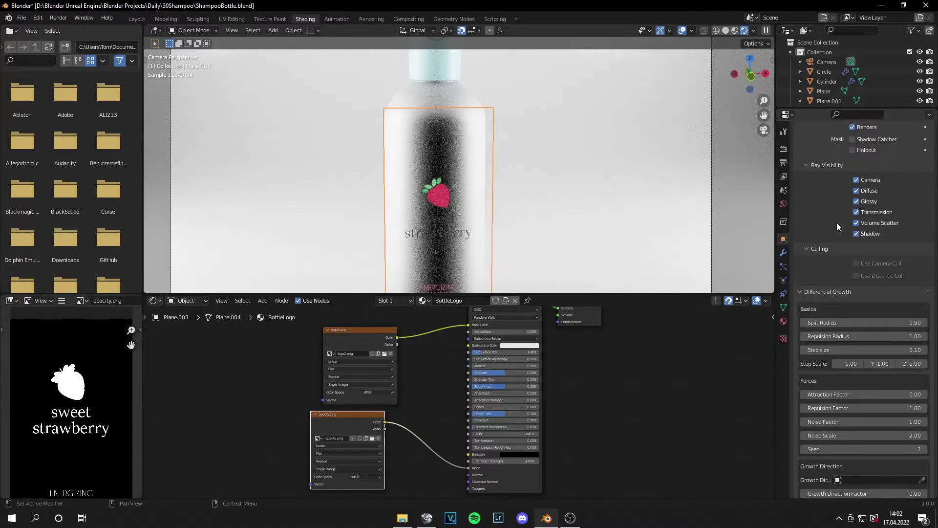
pyautogui.click(857, 236)
pyautogui.scroll(-2, 516, 249)
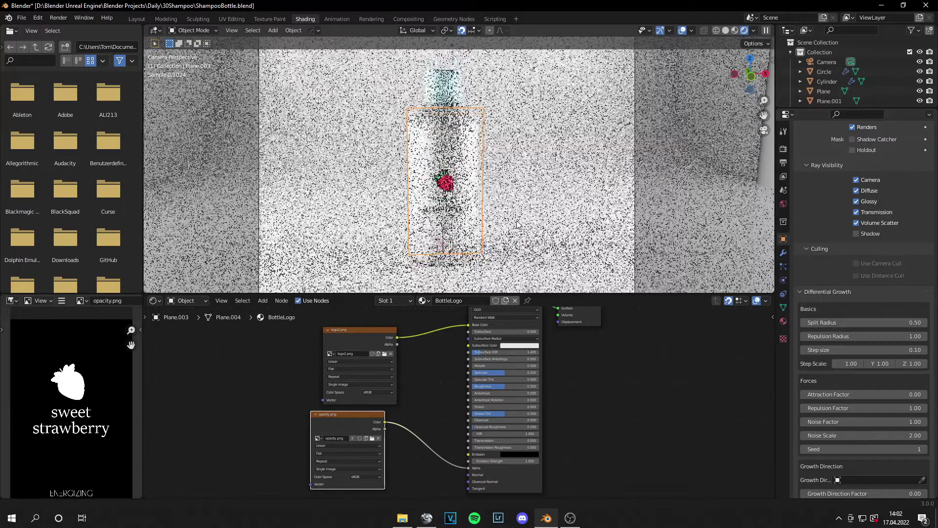
pyautogui.scroll(1, 516, 224)
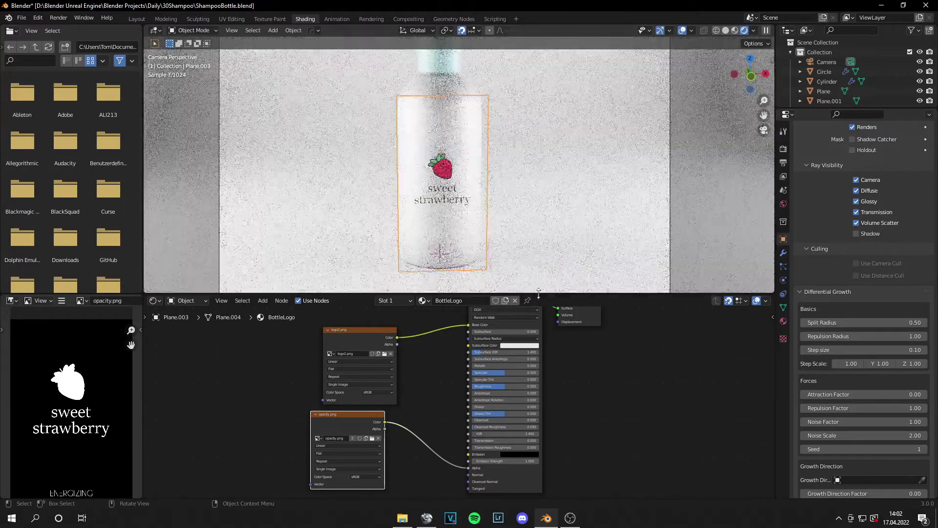
# Set the Specular and Roughness of the BottleLogo material to 0
pyautogui.scroll(1, 448, 368)
pyautogui.moveTo(486, 367); pyautogui.dragTo(455, 366)
pyautogui.moveTo(508, 383); pyautogui.dragTo(476, 383)
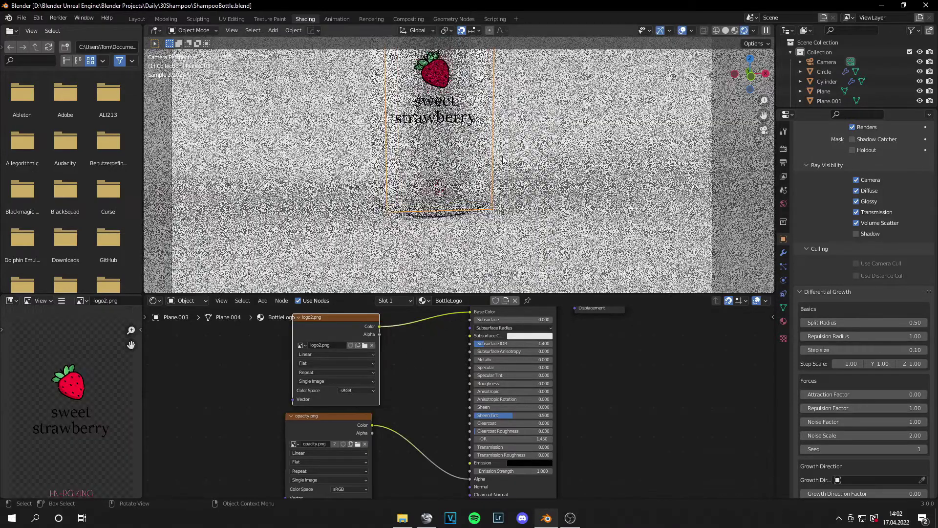
# Add a Shrinkwrap modifier to the logo plane with the bottle body, Circle, as its target
pyautogui.scroll(-2, 494, 88)
pyautogui.moveTo(494, 87); pyautogui.dragTo(491, 168, button='middle')
pyautogui.click(480, 178)
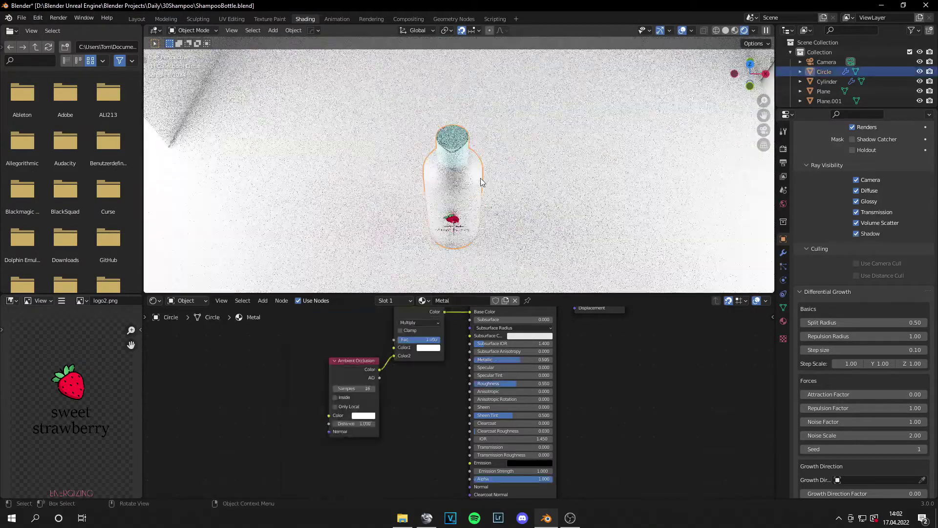
pyautogui.click(459, 221)
pyautogui.moveTo(533, 209); pyautogui.dragTo(562, 195, button='middle')
pyautogui.click(784, 252)
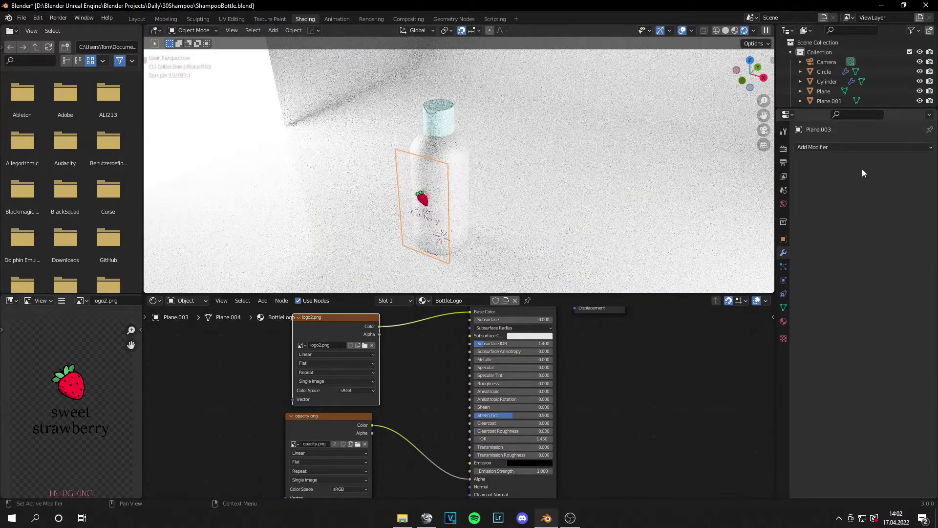
pyautogui.click(830, 147)
pyautogui.click(822, 260)
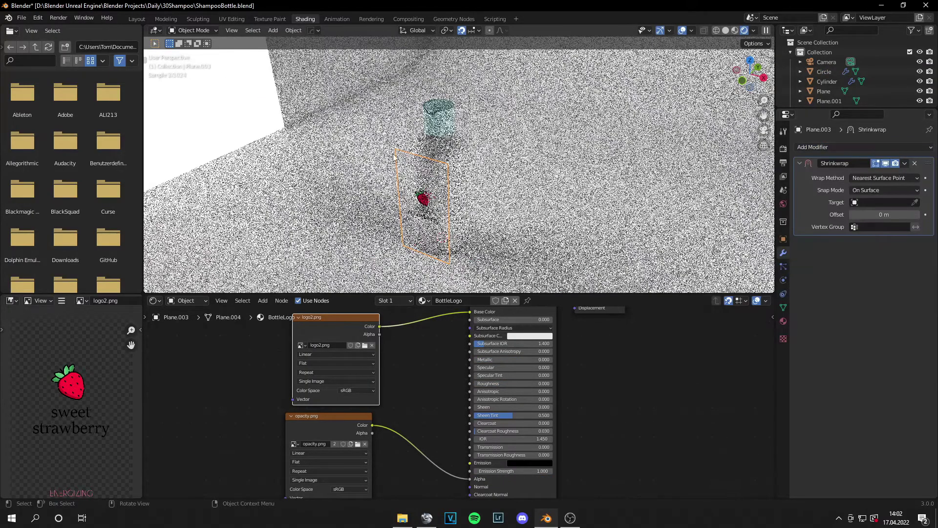
pyautogui.click(914, 202)
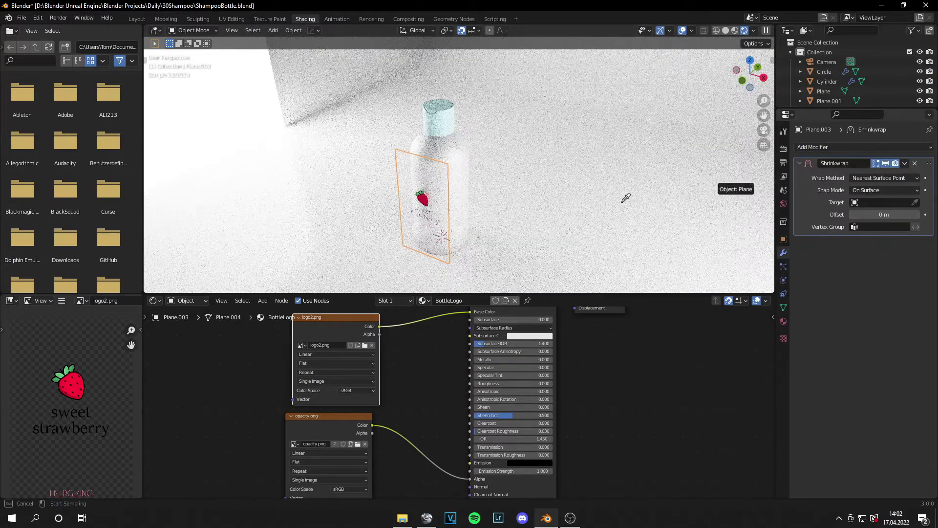
pyautogui.click(463, 174)
# Add one centered horizontal loop cut across the logo plane in Edit Mode
pyautogui.press('Tab')
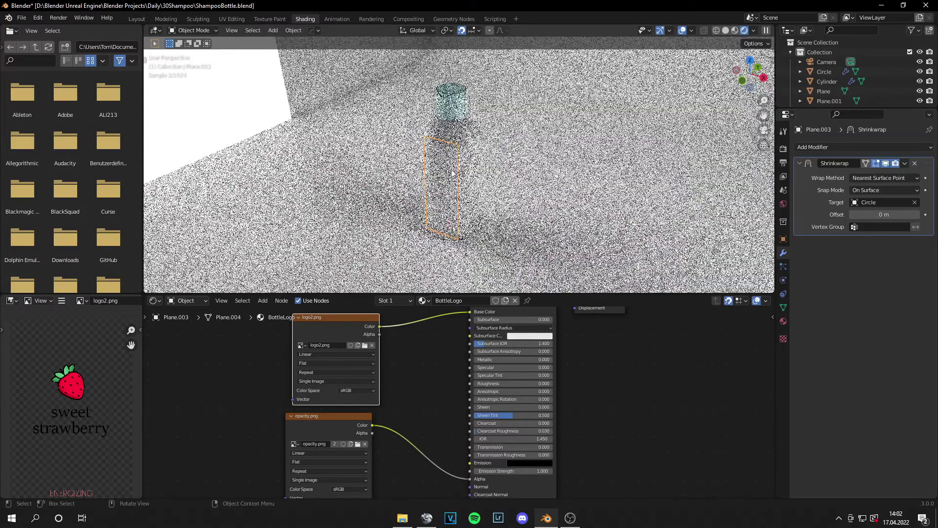
pyautogui.hotkey('ctrl', 'r')
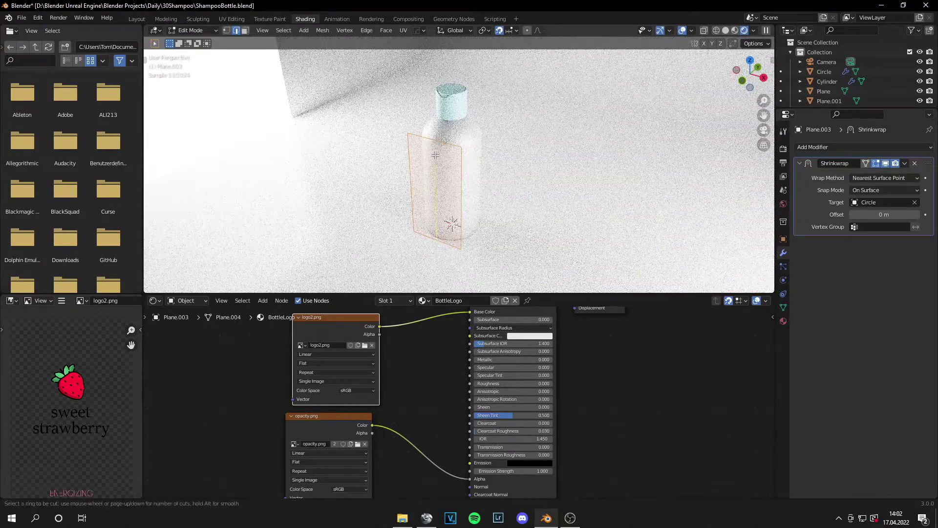
pyautogui.click(420, 191)
pyautogui.rightClick(421, 191)
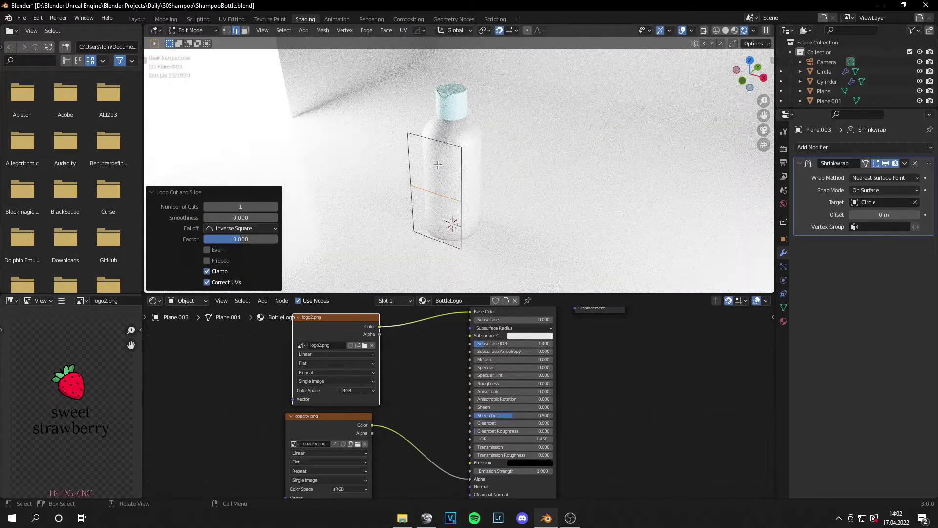
pyautogui.moveTo(471, 214); pyautogui.dragTo(477, 211, button='middle')
# Subdivide the whole logo plane mesh with 100 cuts in Material Preview shading
pyautogui.click(734, 30)
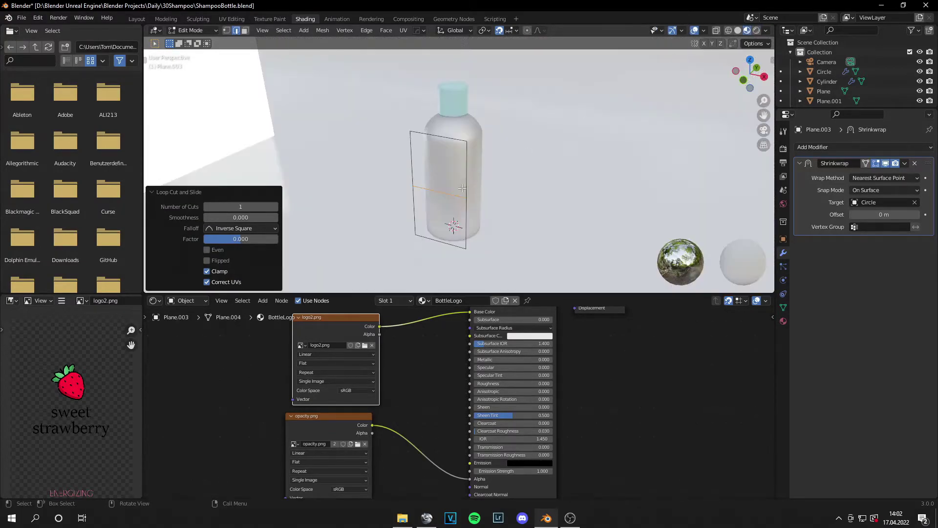
pyautogui.scroll(2, 456, 189)
pyautogui.press('a')
pyautogui.rightClick(433, 167)
pyautogui.click(433, 167)
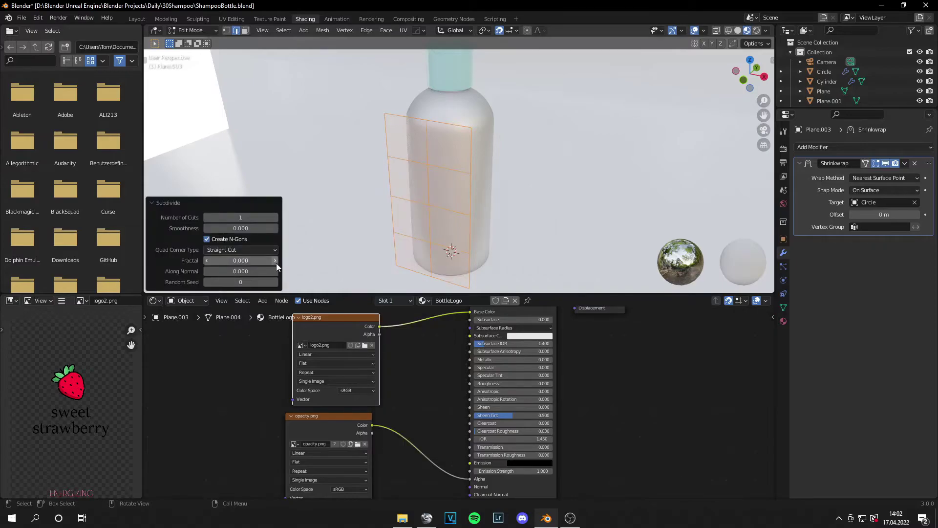
pyautogui.click(248, 215)
pyautogui.write('10')
pyautogui.press('Return')
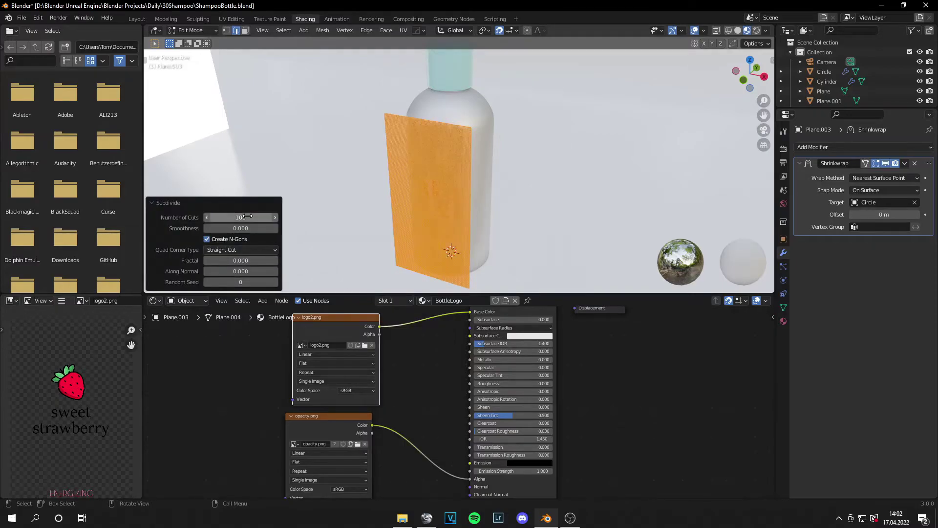
pyautogui.click(154, 203)
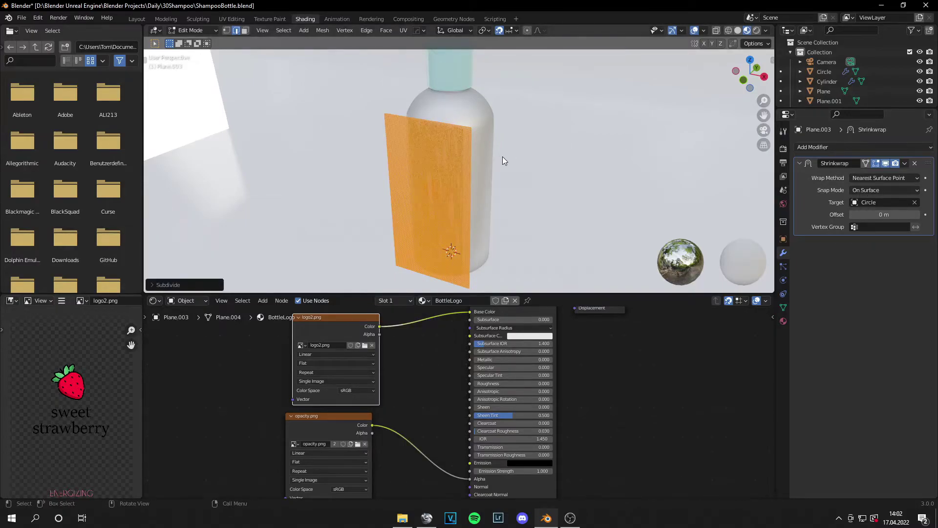
# Set the logo plane's Shrinkwrap offset to 0.01 m, save the file and check the label through the camera
pyautogui.press('Tab')
pyautogui.click(916, 214)
pyautogui.hotkey('ctrl', 's')
pyautogui.moveTo(515, 217); pyautogui.dragTo(537, 209, button='middle')
pyautogui.press('KP_0')
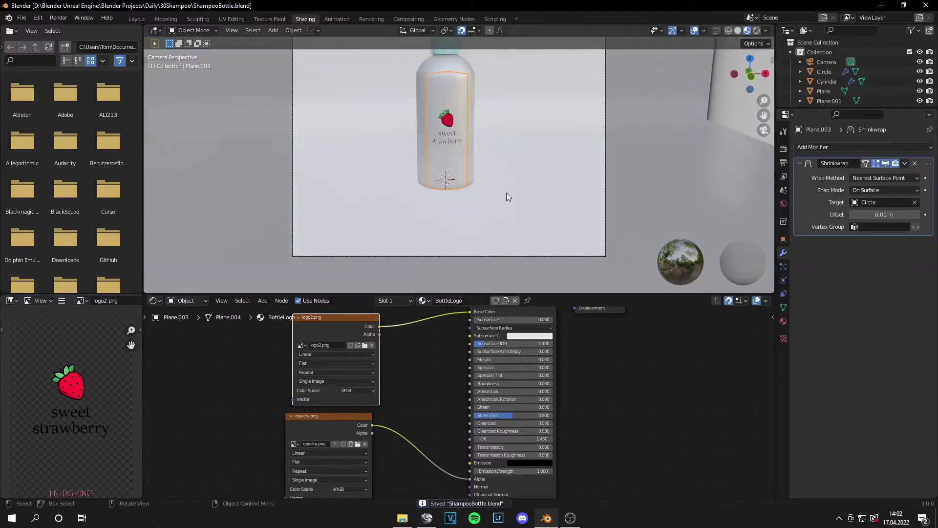
pyautogui.scroll(5, 511, 146)
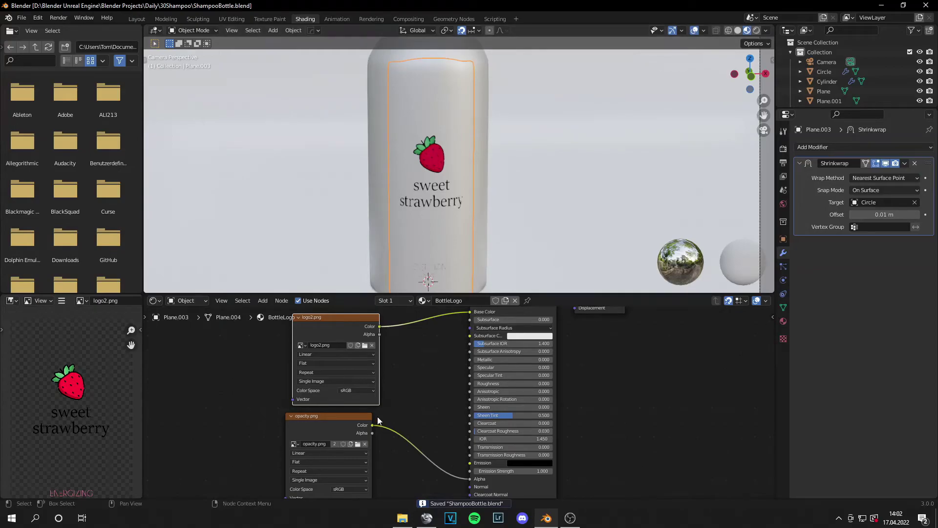
# Add Texture Coordinate and Mapping nodes to logo2.png and connect the Mapping vector to opacity.png as well
pyautogui.scroll(-2, 318, 386)
pyautogui.hotkey('ctrl', 't')
pyautogui.moveTo(279, 331); pyautogui.dragTo(322, 477)
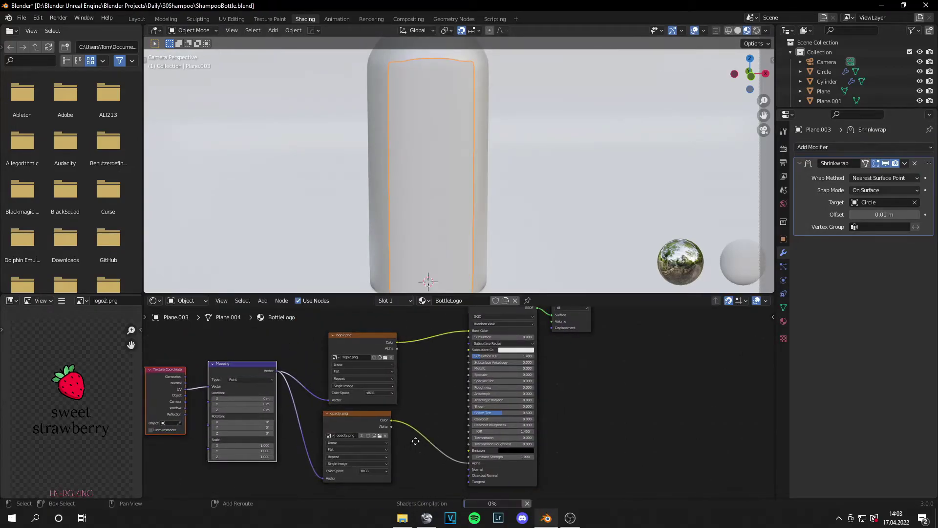
pyautogui.moveTo(263, 443); pyautogui.dragTo(365, 420, button='middle')
# Set the Mapping node's scale X to 0.9 and location X to 0.05 m, and save the file
pyautogui.scroll(2, 365, 419)
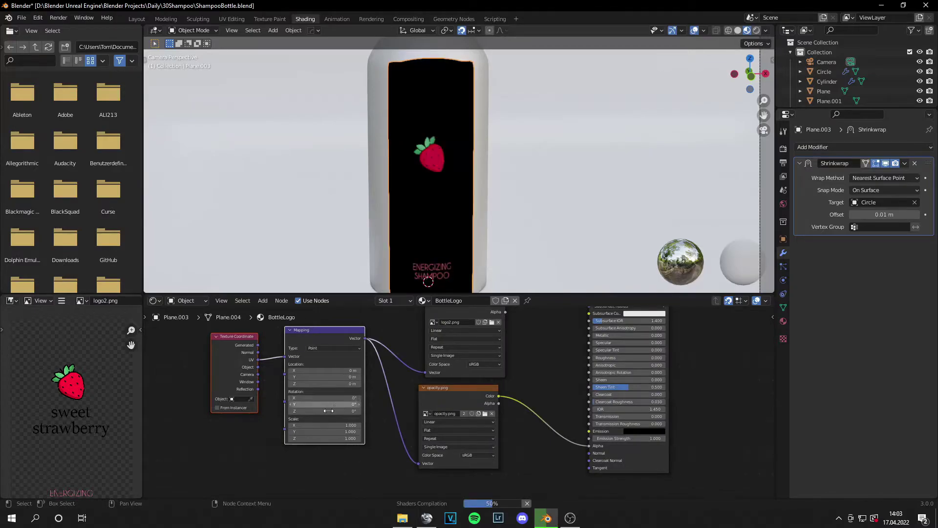
pyautogui.moveTo(318, 425)
pyautogui.mouseDown()
pyautogui.moveTo(350, 425)
pyautogui.moveTo(308, 425)
pyautogui.moveTo(319, 424)
pyautogui.mouseUp()
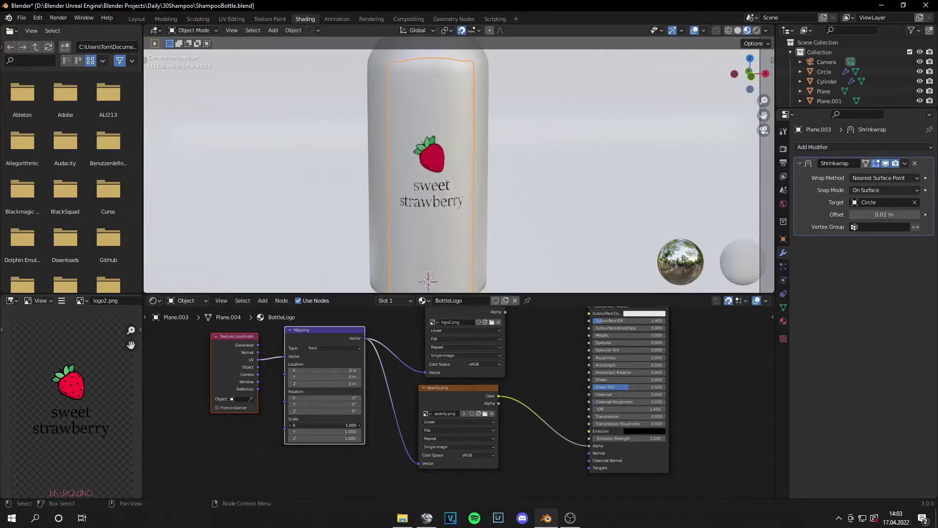
pyautogui.hotkey('ctrl', 's')
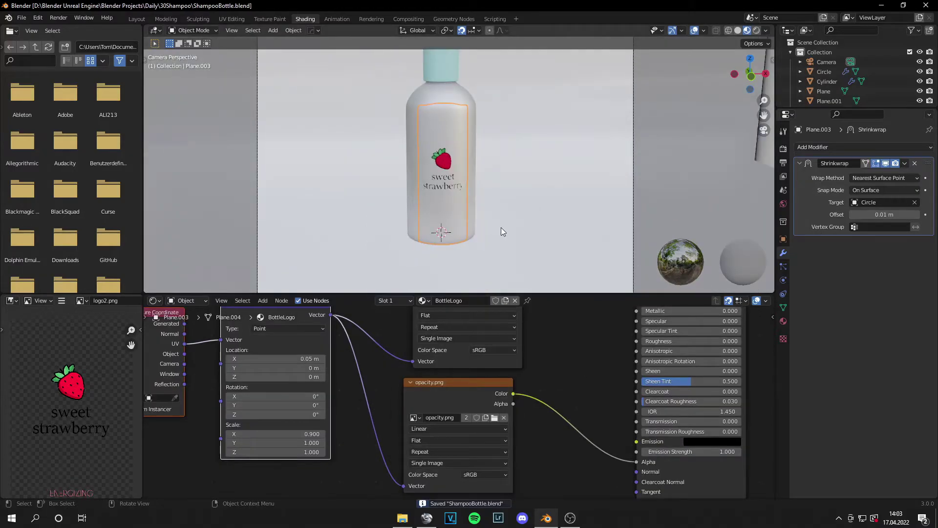
# Sample the pink of the ENERGIZING lettering as Color1 of the Plastic material's Multiply node and save the file
pyautogui.click(436, 82)
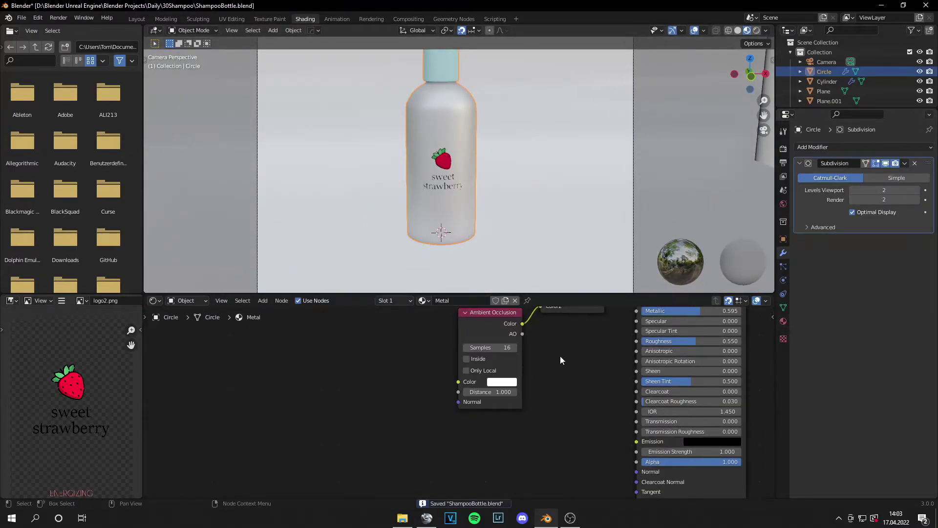
pyautogui.moveTo(560, 355); pyautogui.dragTo(453, 393, button='middle')
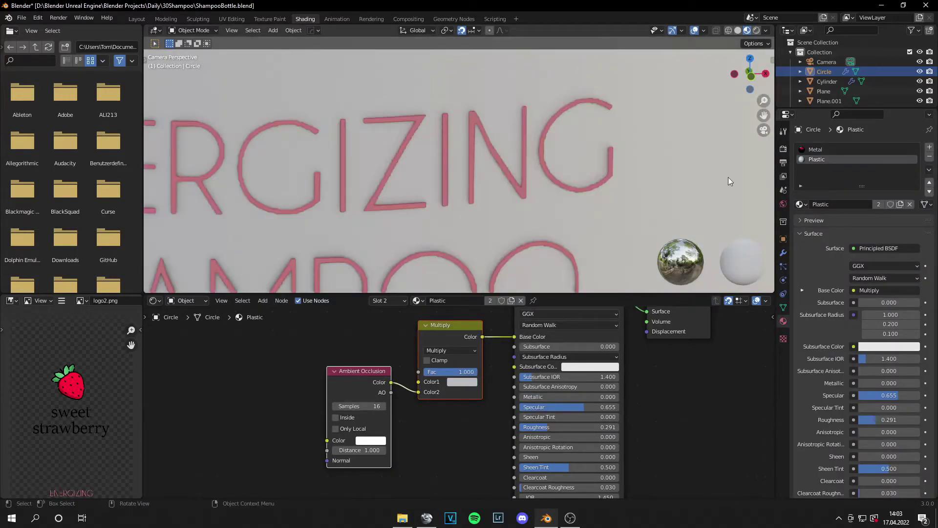
pyautogui.click(468, 379)
pyautogui.click(524, 342)
pyautogui.click(372, 202)
pyautogui.scroll(-6, 389, 180)
pyautogui.hotkey('ctrl', 's')
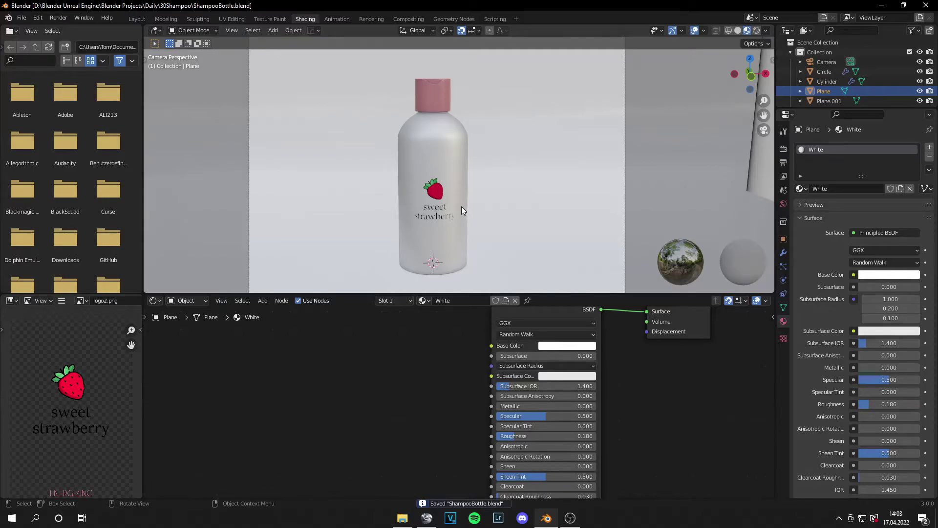
# Replace the logo2.png texture with logo3.png as the BottleLogo material's base color, tidy the nodes and save the file
pyautogui.click(418, 196)
pyautogui.scroll(8, 418, 196)
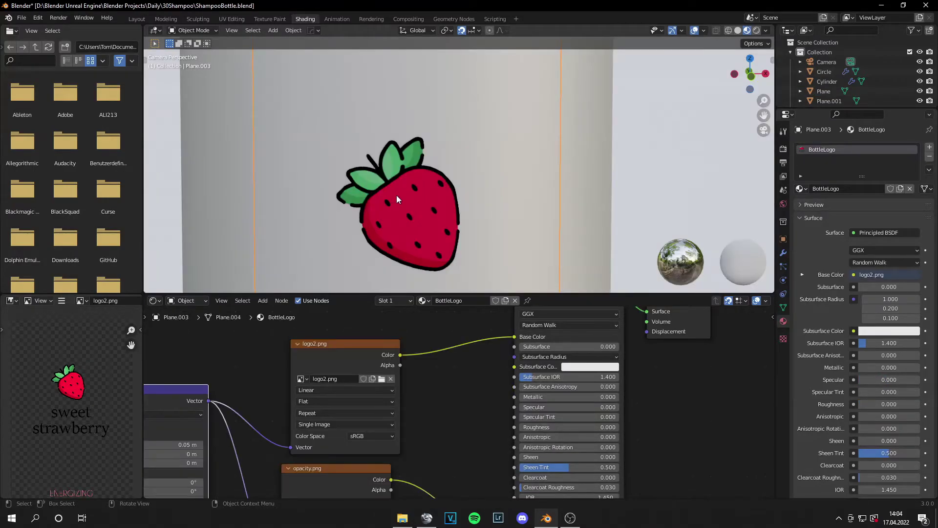
pyautogui.scroll(-7, 413, 216)
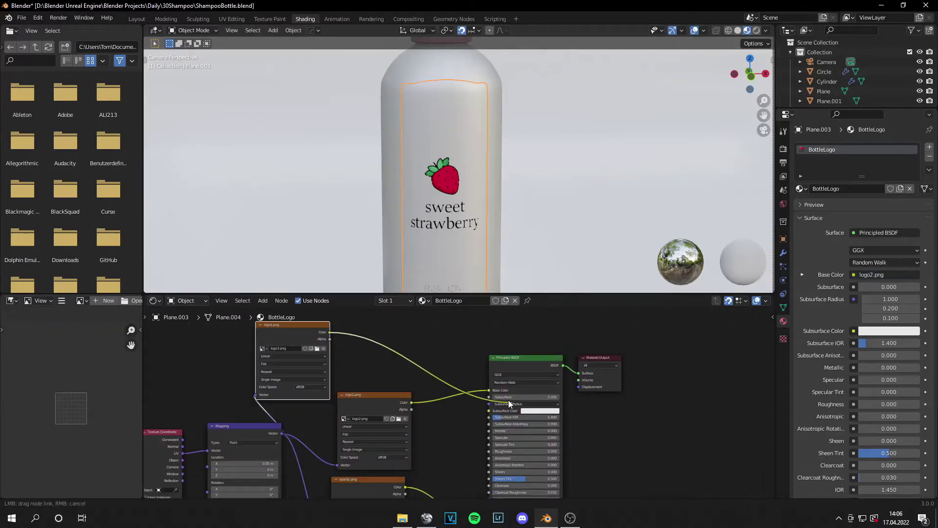
pyautogui.moveTo(508, 399); pyautogui.dragTo(487, 389)
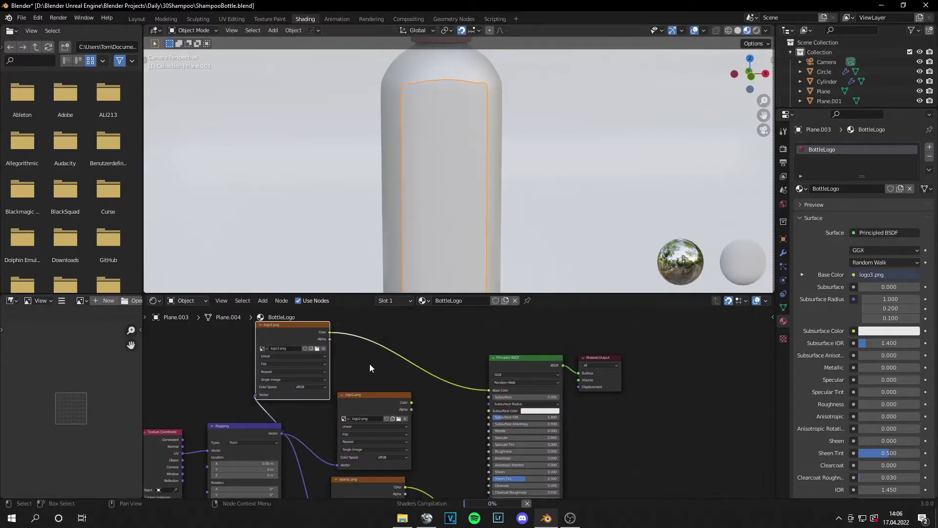
pyautogui.click(368, 409)
pyautogui.press('x')
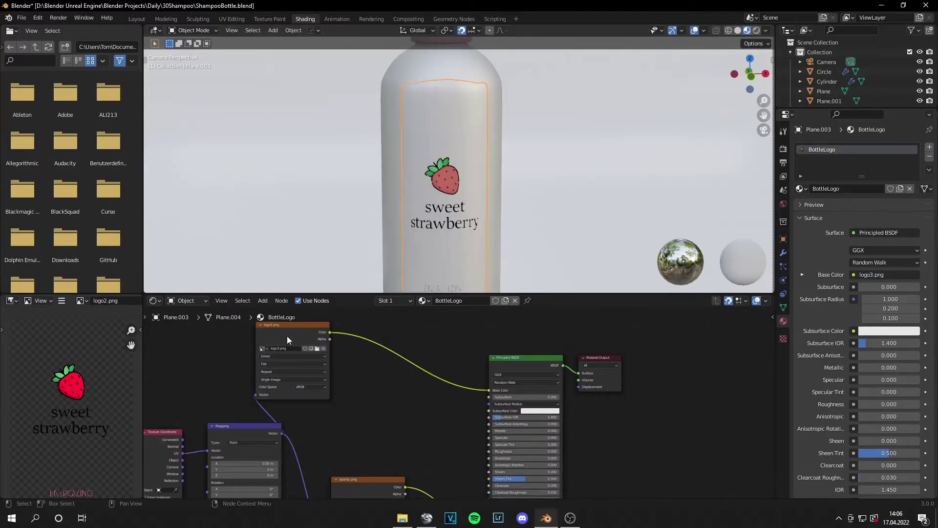
pyautogui.moveTo(286, 335); pyautogui.dragTo(381, 382)
pyautogui.scroll(-3, 489, 220)
pyautogui.click(526, 173)
pyautogui.hotkey('ctrl', 's')
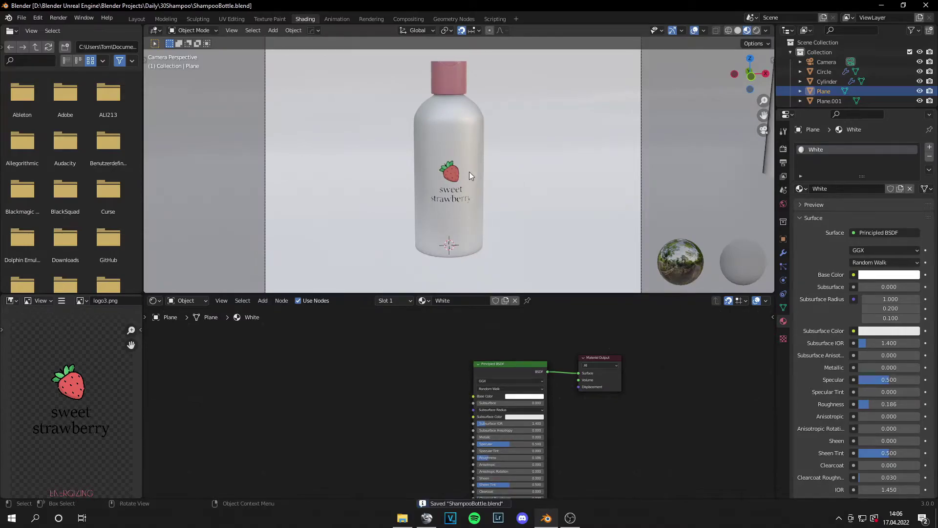
# Switch the camera view to Rendered shading and turn off denoising in the render sampling settings
pyautogui.scroll(-5, 469, 172)
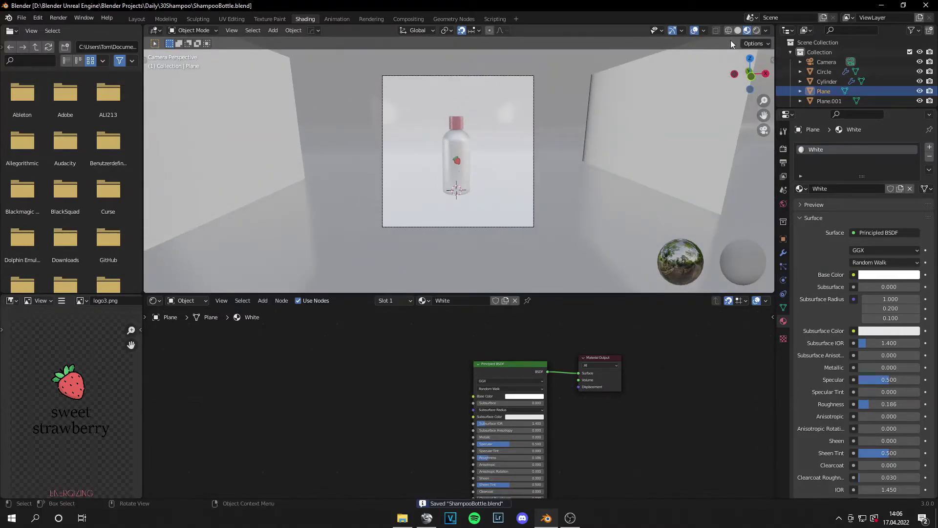
pyautogui.click(756, 30)
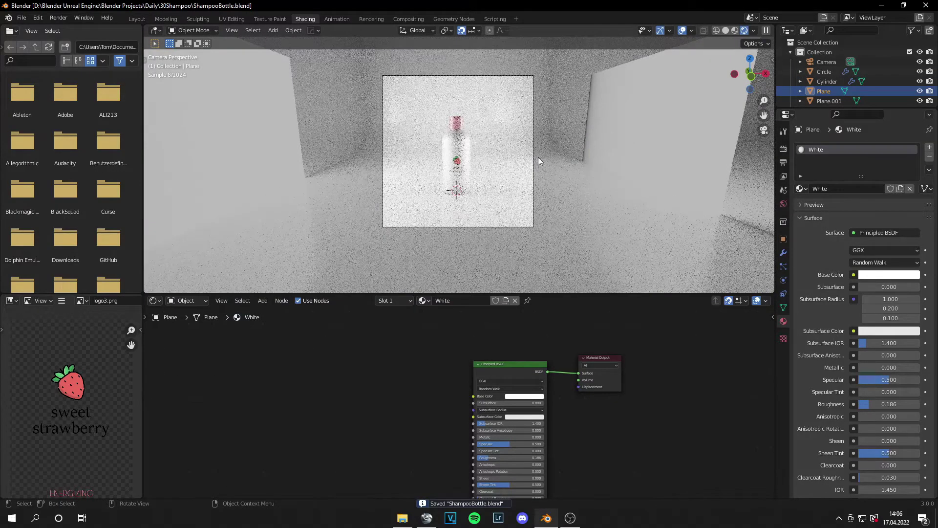
pyautogui.click(783, 149)
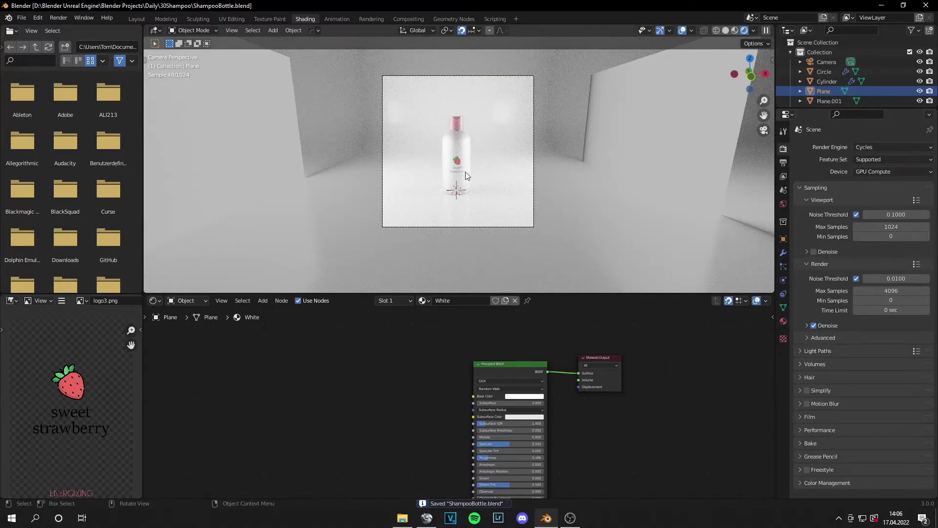
pyautogui.scroll(4, 469, 172)
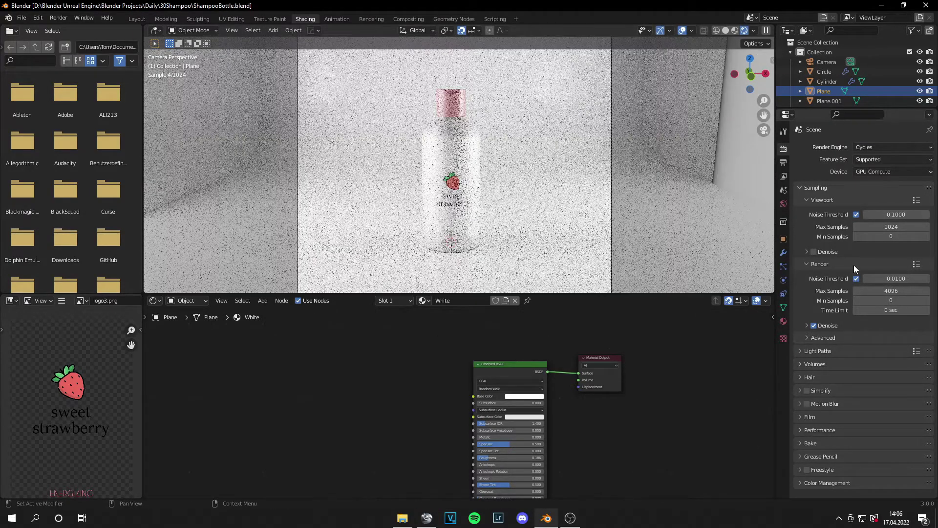
# Set the final render's maximum samples to 2000
pyautogui.doubleClick(905, 291)
pyautogui.write('2000')
pyautogui.press('Return')
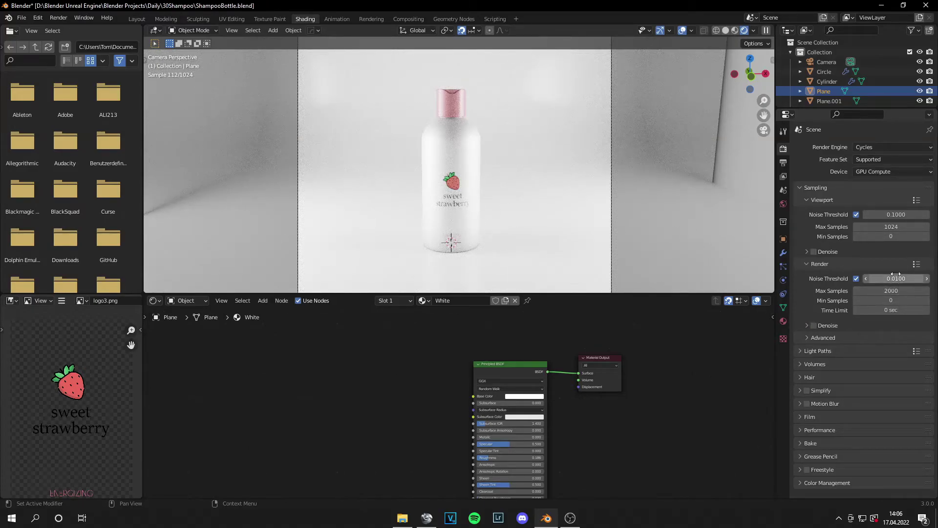
# Set the maximum transmission bounces in the light path settings to 2
pyautogui.click(812, 351)
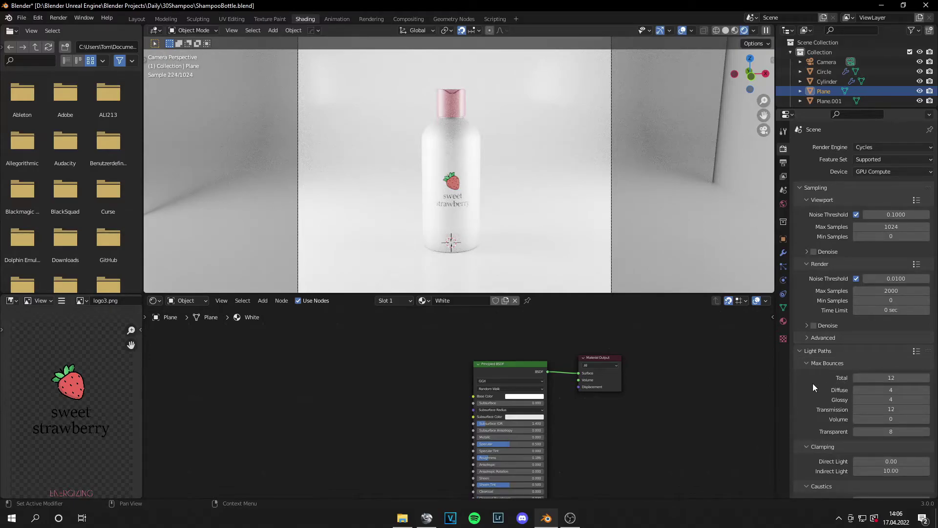
pyautogui.scroll(-2, 813, 383)
pyautogui.click(888, 369)
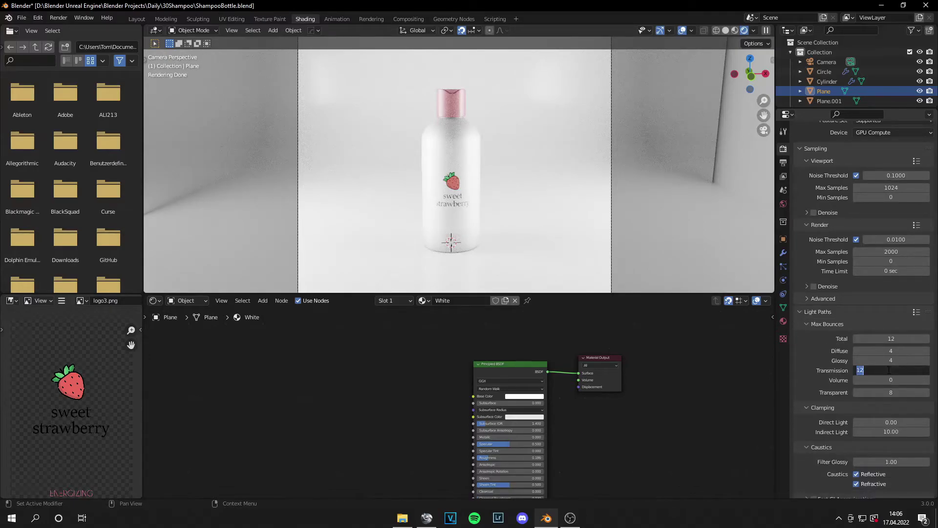
pyautogui.write('2')
pyautogui.press('Return')
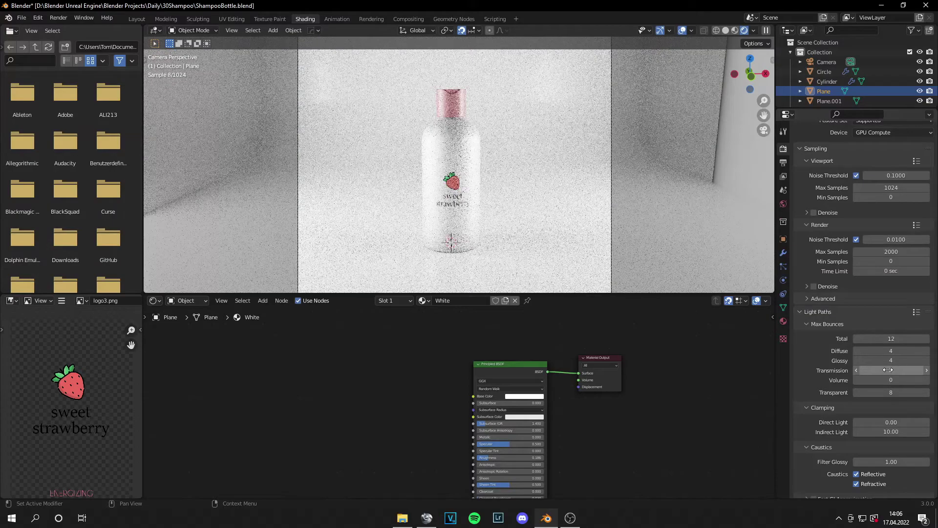
# Try 30 and 1000 transmission bounces in the rendered preview, and set the value back to 2
pyautogui.click(888, 370)
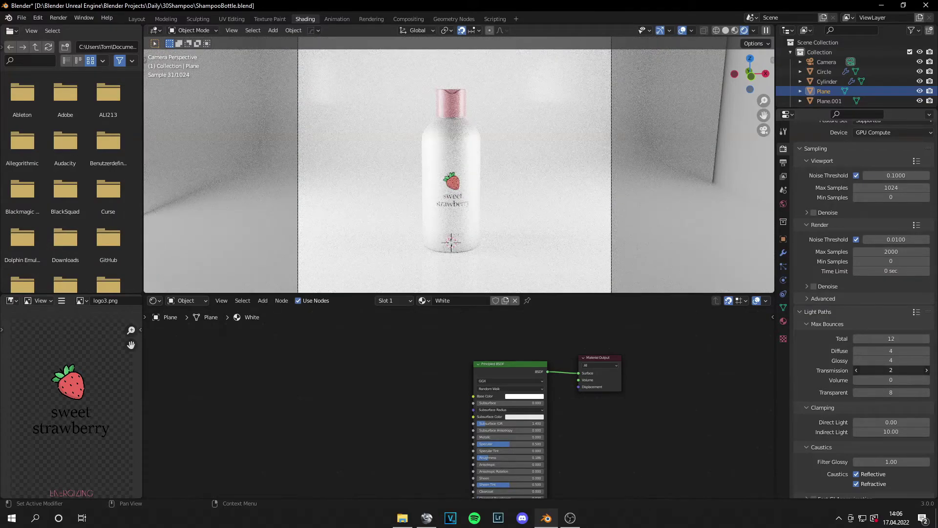
pyautogui.write('30')
pyautogui.press('Return')
pyautogui.click(907, 370)
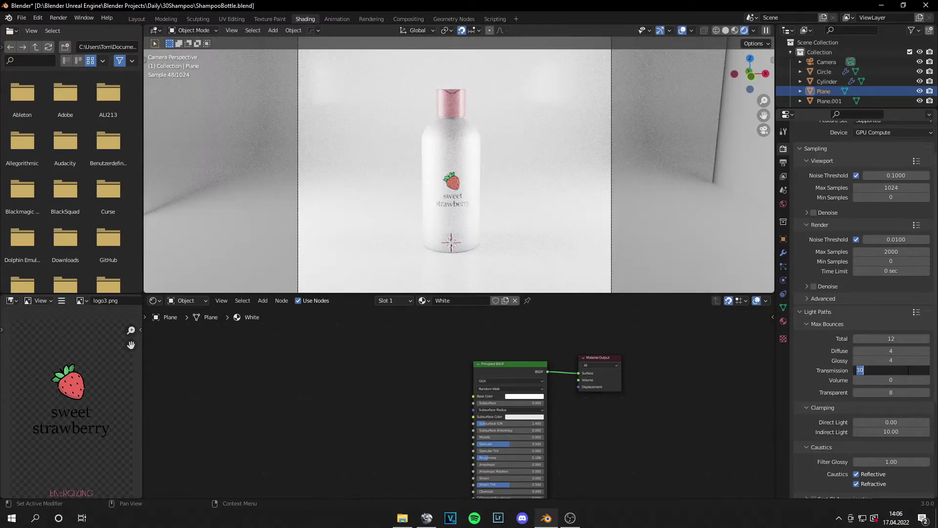
pyautogui.write('1000')
pyautogui.press('Return')
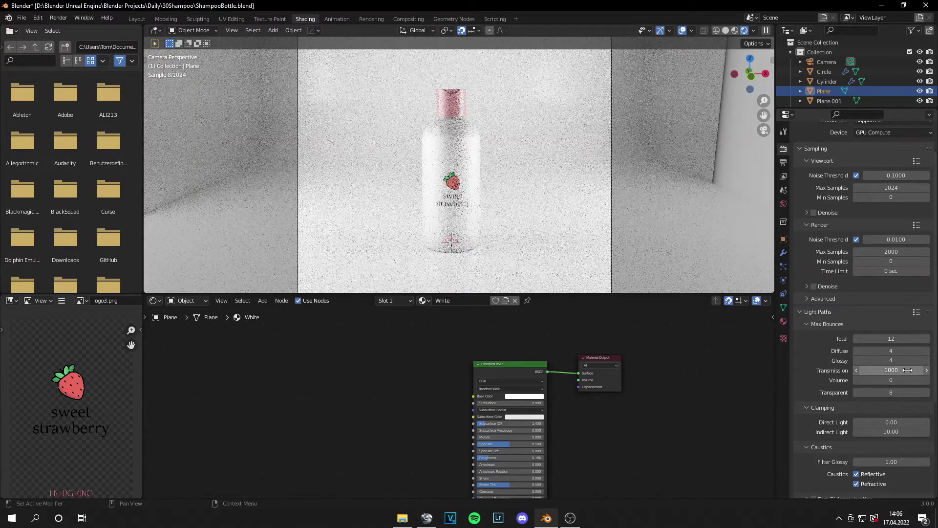
pyautogui.click(908, 370)
pyautogui.write('2')
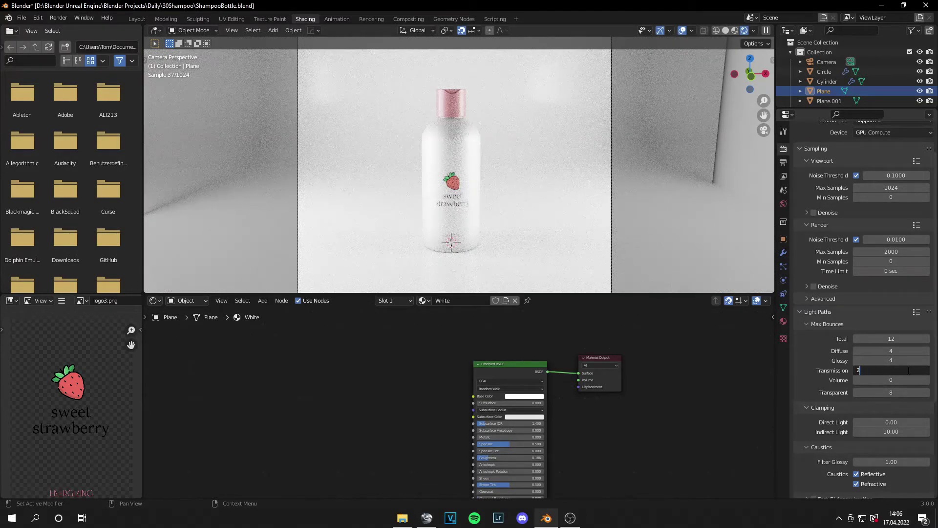
pyautogui.press('Return')
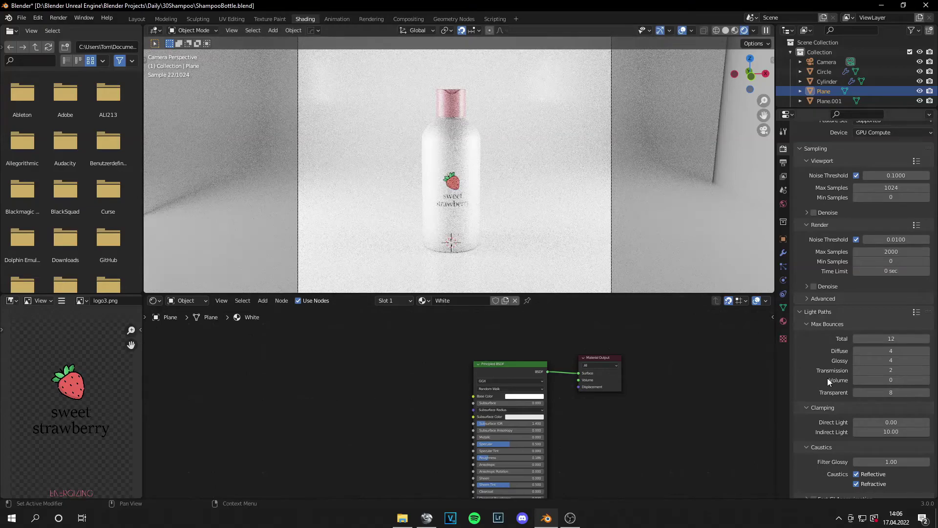
# Set the maximum transparent bounces to 2, save the file, and set the total light bounces to 8
pyautogui.click(908, 392)
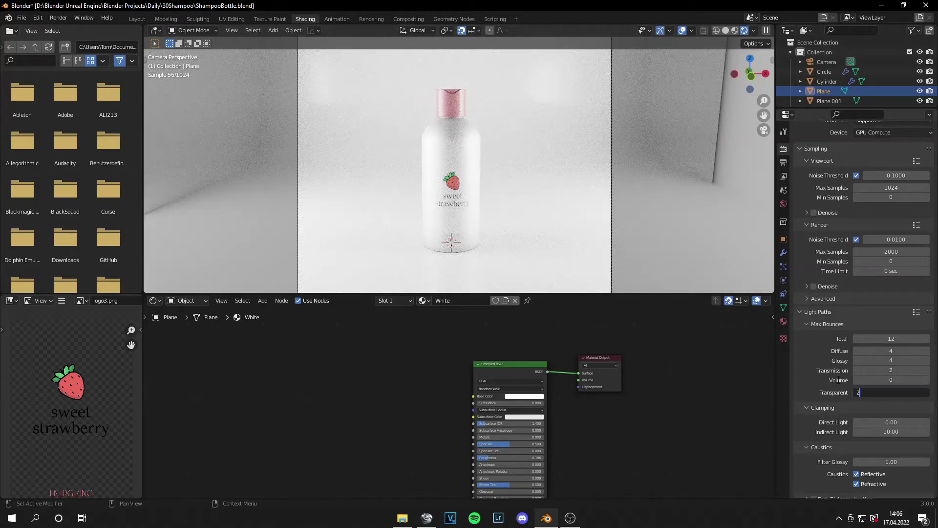
pyautogui.press('Return')
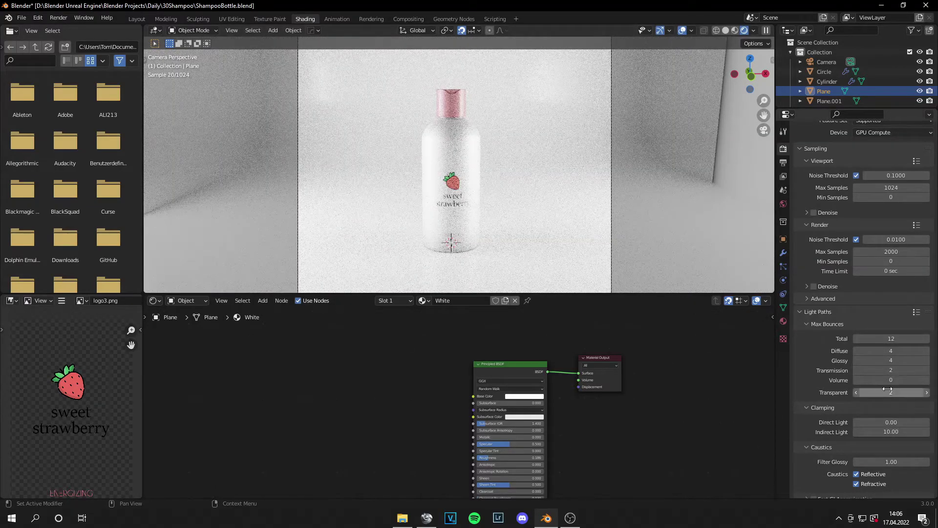
pyautogui.hotkey('ctrl', 's')
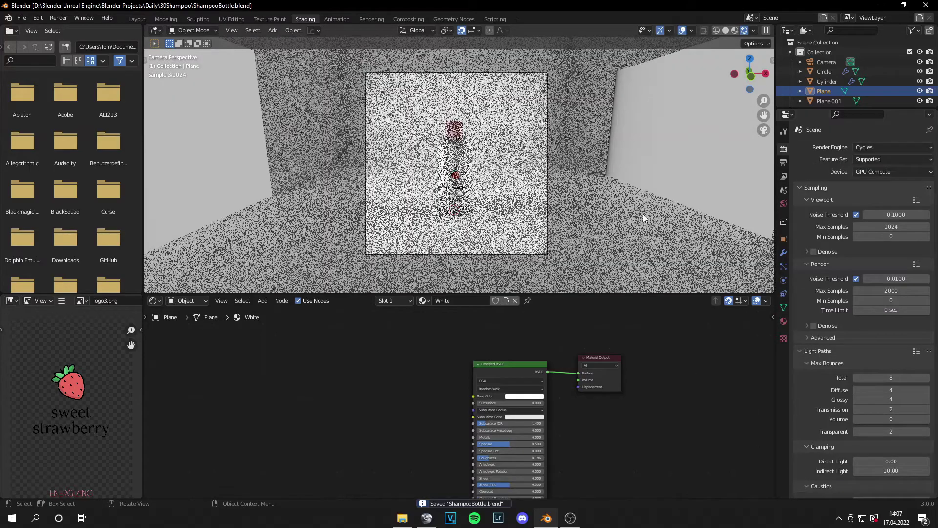
pyautogui.scroll(2, 643, 214)
pyautogui.scroll(-1, 643, 214)
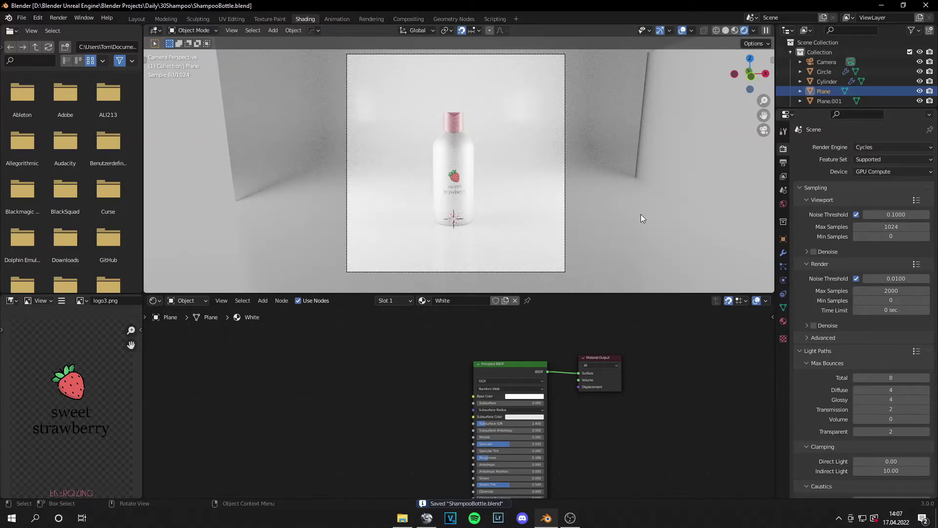
pyautogui.scroll(-1, 641, 214)
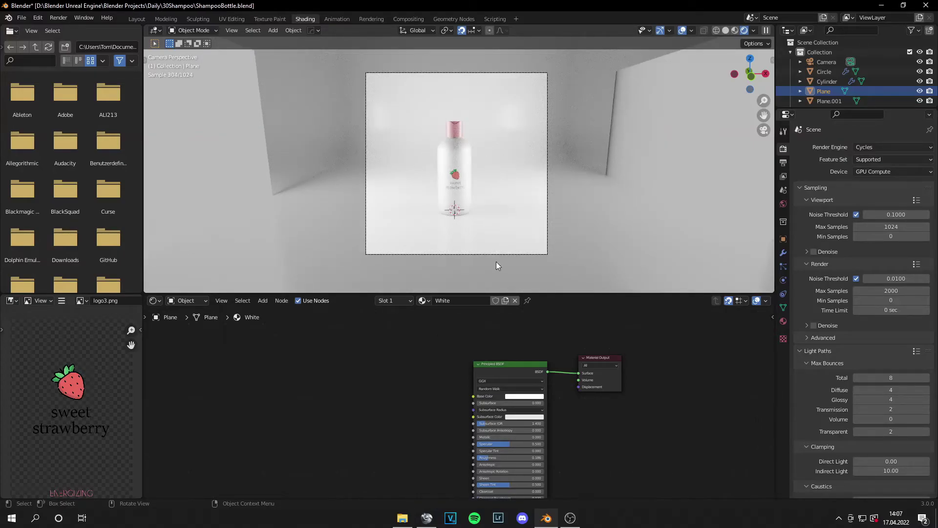
pyautogui.scroll(-2, 490, 257)
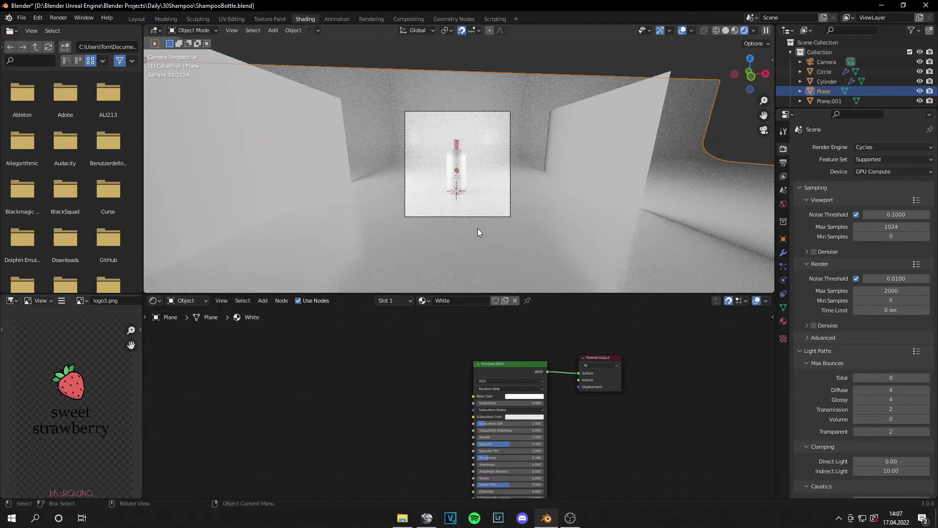
pyautogui.scroll(4, 477, 227)
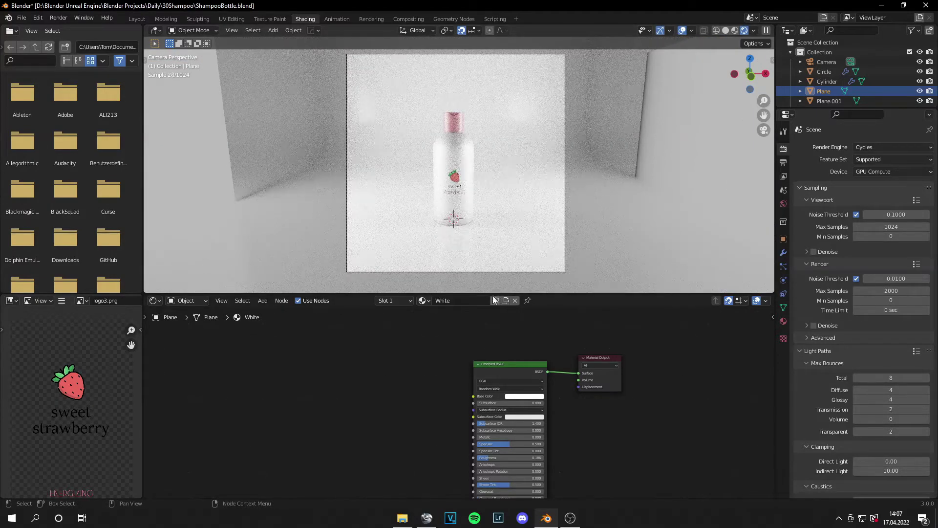
# Add a second material slot to the backdrop plane with a new material named PureWhite
pyautogui.click(783, 321)
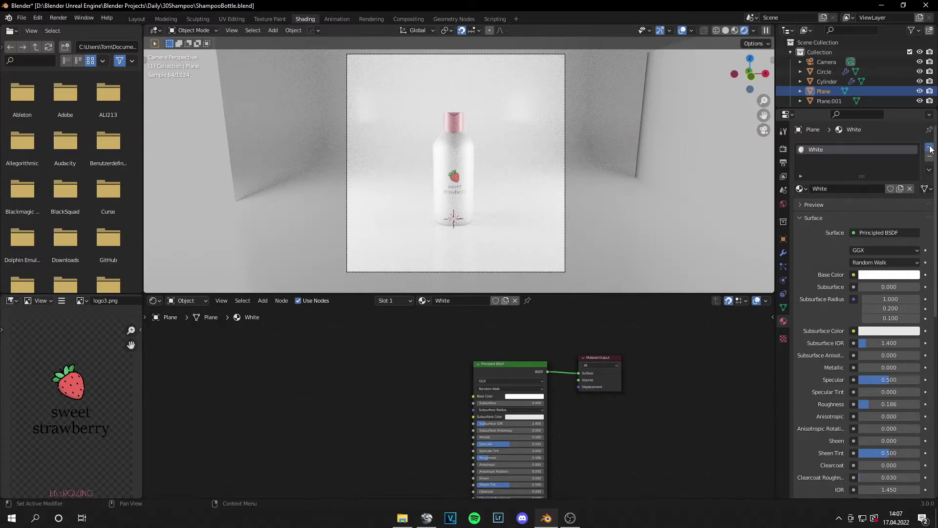
pyautogui.click(931, 150)
pyautogui.doubleClick(839, 206)
pyautogui.write('PureWhite')
pyautogui.press('Return')
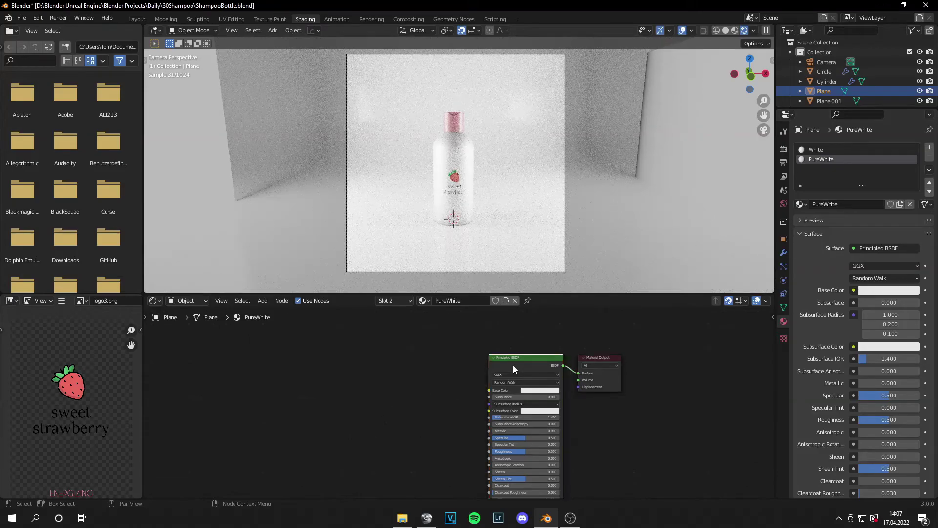
# Replace PureWhite's Principled BSDF with an Emission shader connected to the Material Output's Surface, and save the file
pyautogui.press('x')
pyautogui.hotkey('shift', 'a')
pyautogui.write('e')
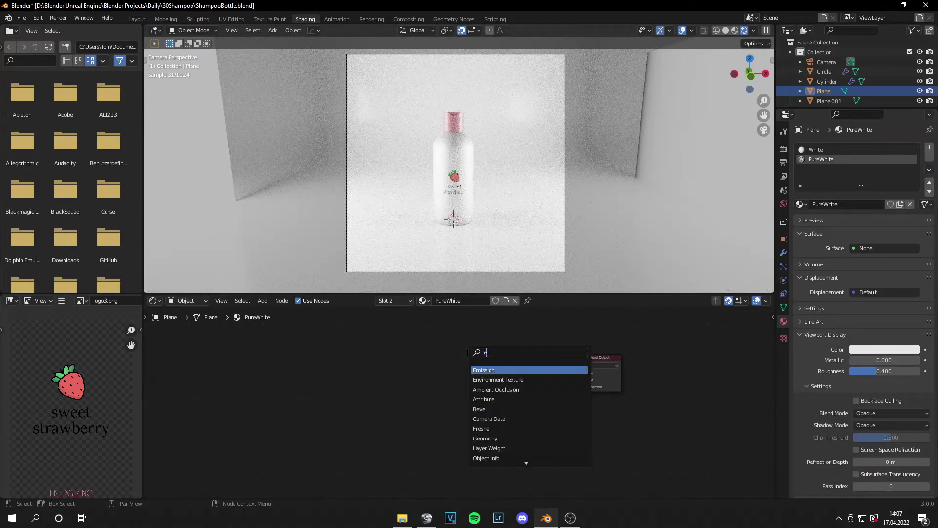
pyautogui.press('Return')
pyautogui.click(506, 379)
pyautogui.moveTo(506, 379); pyautogui.dragTo(578, 374)
pyautogui.hotkey('ctrl', 's')
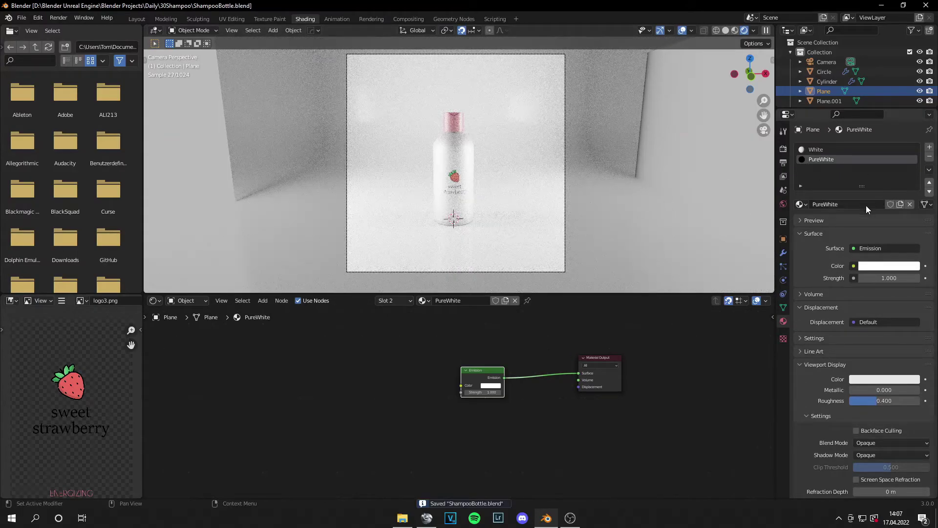
# Assign the PureWhite material to the whole backdrop mesh, save the file and check the bottle in the rendered view
pyautogui.press('Tab')
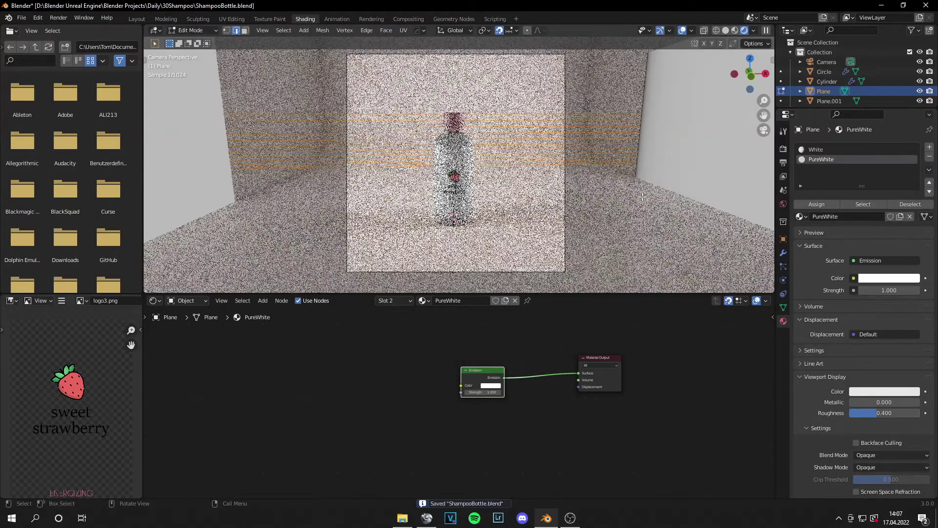
pyautogui.press('Tab')
pyautogui.hotkey('ctrl', 's')
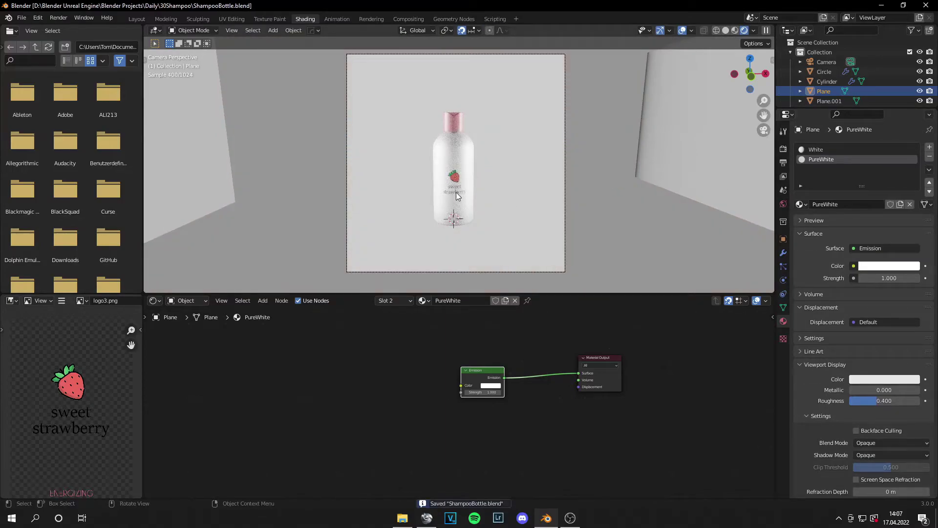
pyautogui.scroll(5, 456, 192)
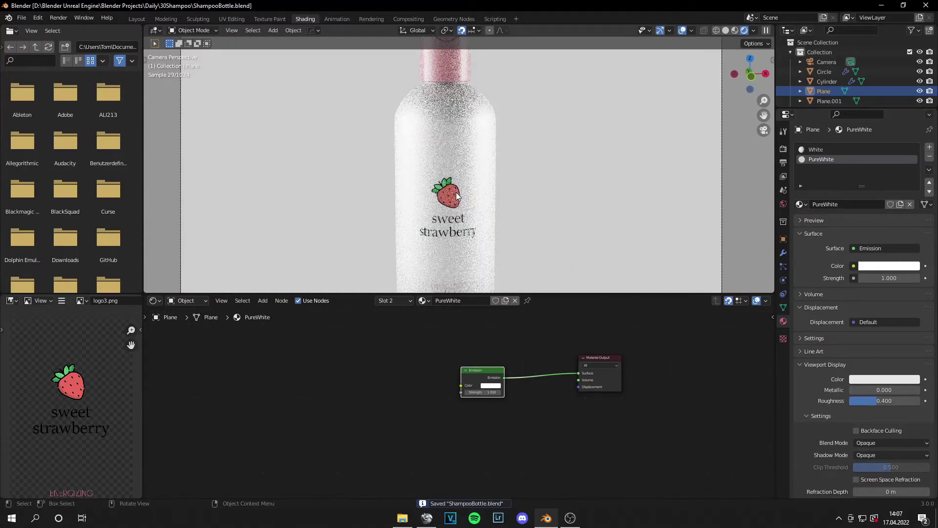
pyautogui.scroll(-5, 456, 195)
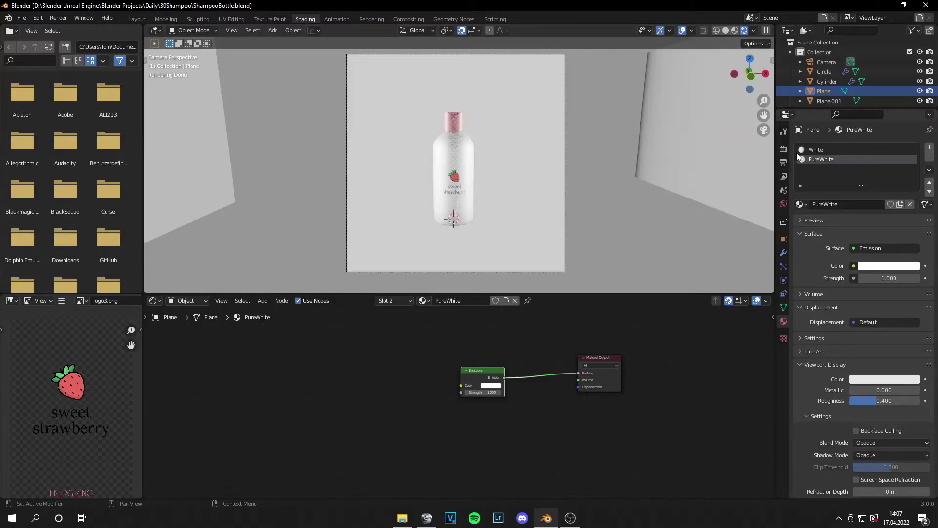
# Assign the White material to the whole backdrop mesh and return to Object Mode
pyautogui.press('Tab')
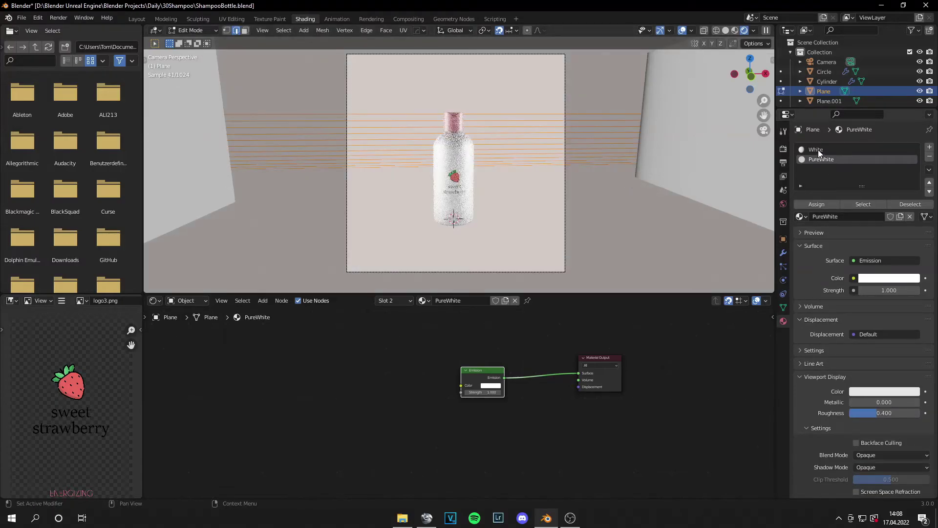
pyautogui.click(818, 150)
pyautogui.press('Tab')
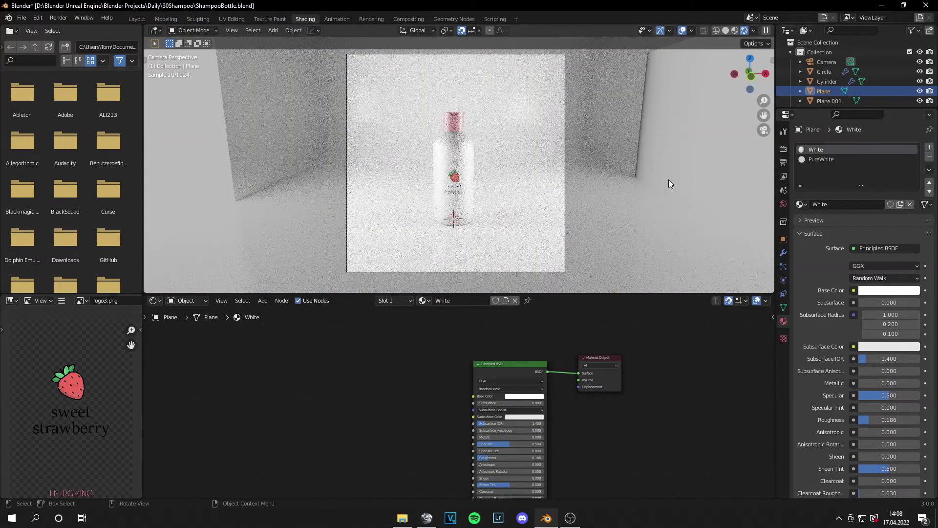
# Add a third material slot with a new material named Black, give it a black base color, assign it to the backdrop and save the file
pyautogui.click(806, 159)
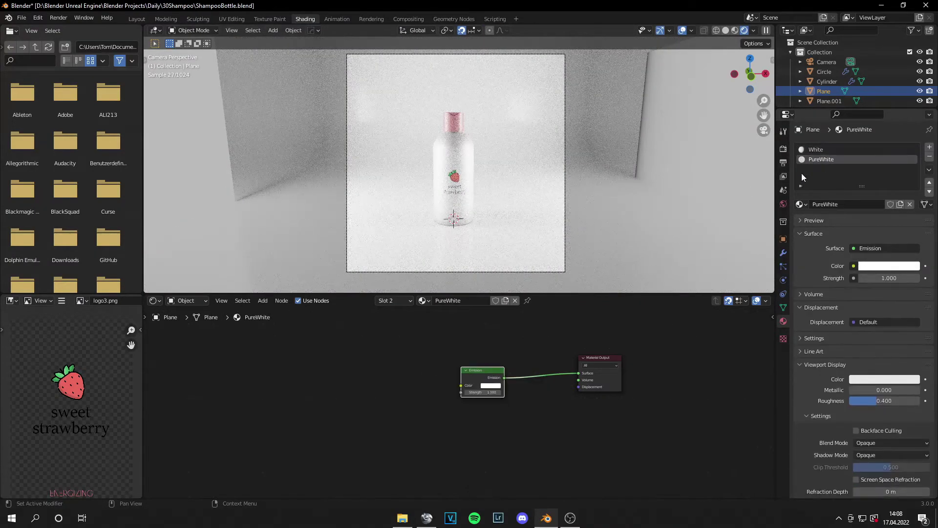
pyautogui.click(929, 147)
pyautogui.doubleClick(848, 203)
pyautogui.write('Black')
pyautogui.press('Return')
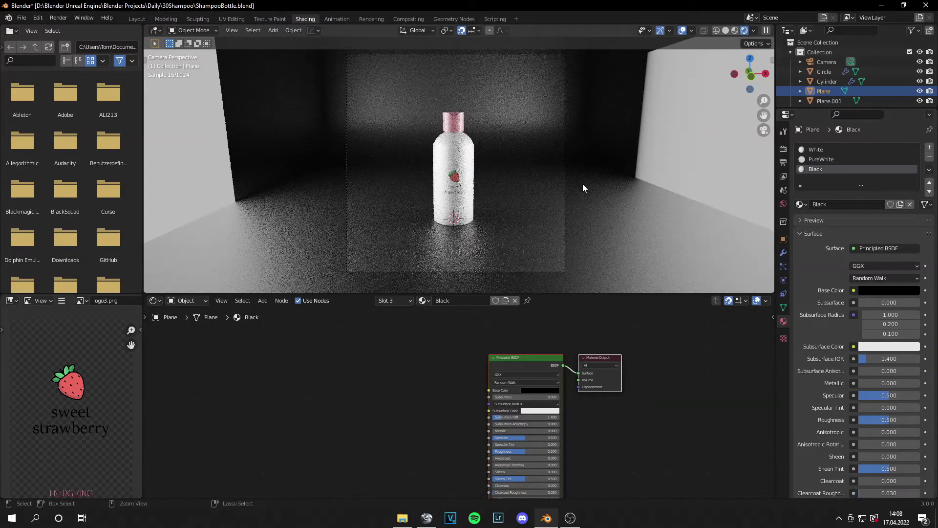
pyautogui.hotkey('ctrl', 's')
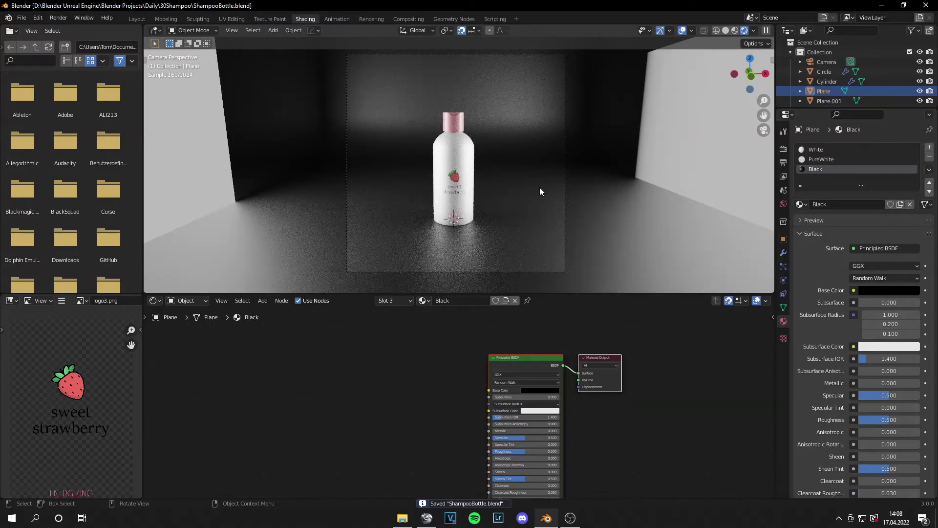
# Lower the Black material's Specular to 0.041 and save the file
pyautogui.moveTo(527, 437)
pyautogui.mouseDown()
pyautogui.moveTo(502, 437)
pyautogui.moveTo(521, 437)
pyautogui.mouseUp()
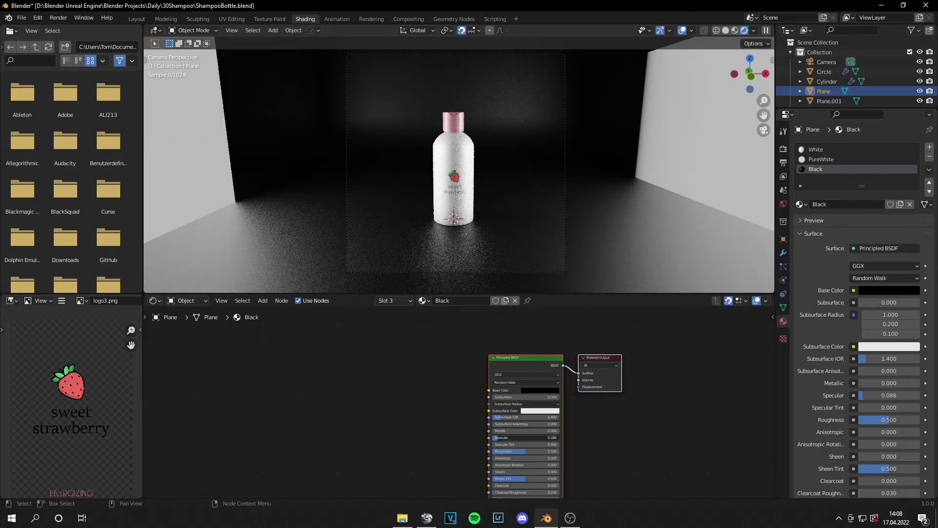
pyautogui.hotkey('ctrl', 's')
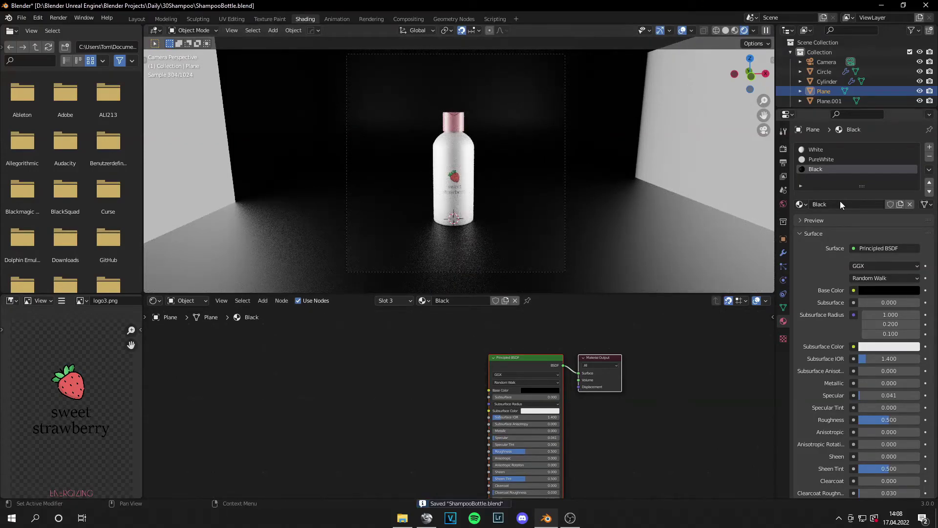
# Add a fourth material slot to the backdrop plane with a new material named Reflective
pyautogui.click(929, 147)
pyautogui.click(823, 203)
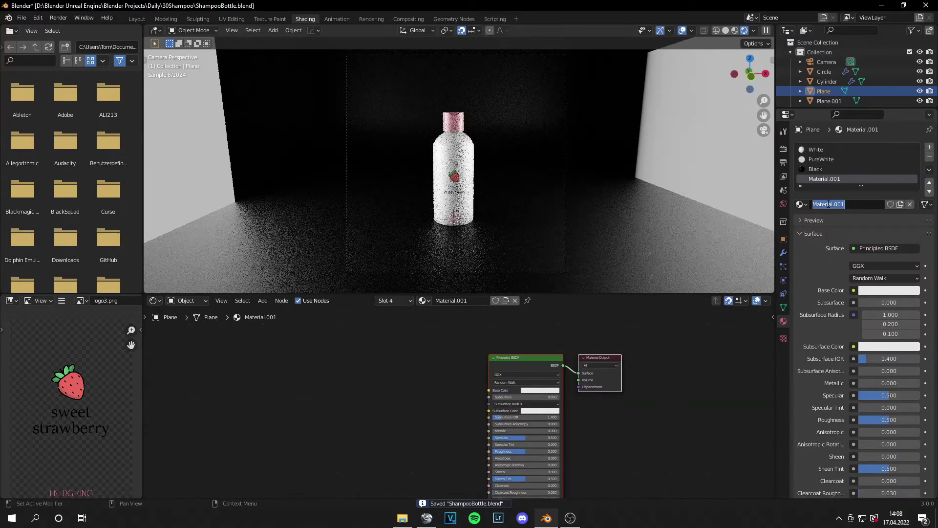
pyautogui.doubleClick(821, 202)
pyautogui.write('Reflec')
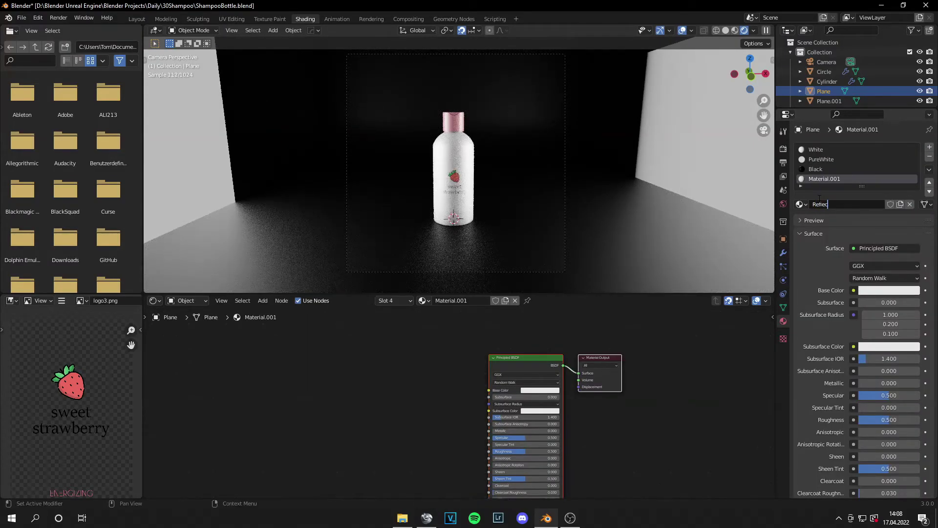
pyautogui.write('tive')
pyautogui.press('Return')
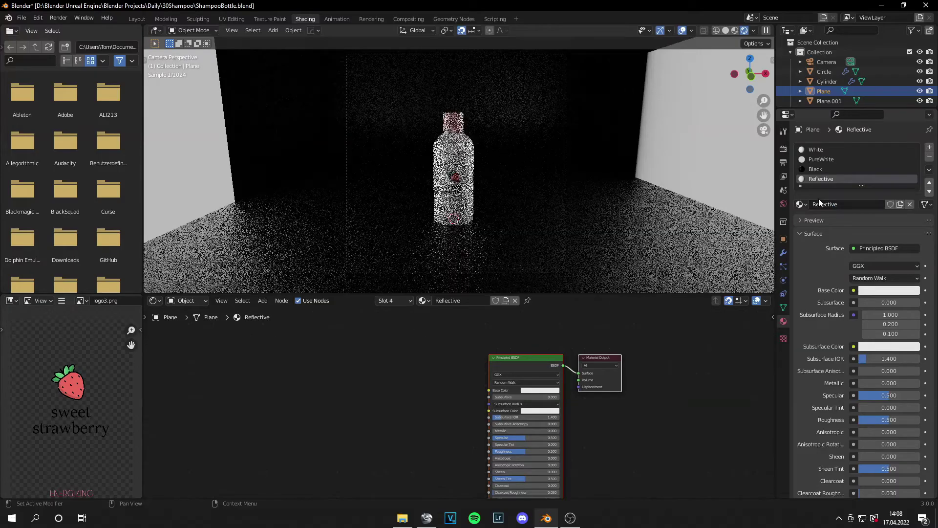
# Assign the Reflective material to the whole backdrop mesh and return to Object Mode
pyautogui.press('Tab')
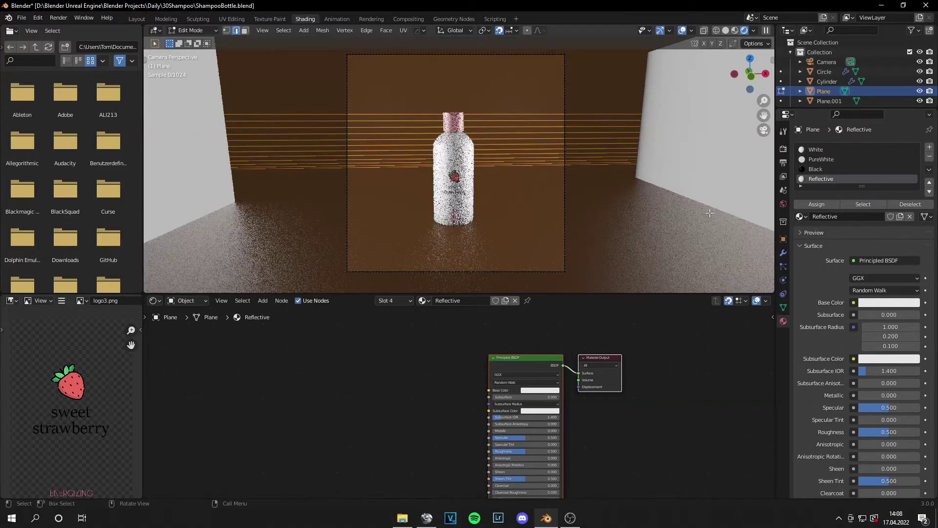
pyautogui.click(811, 204)
pyautogui.press('Tab')
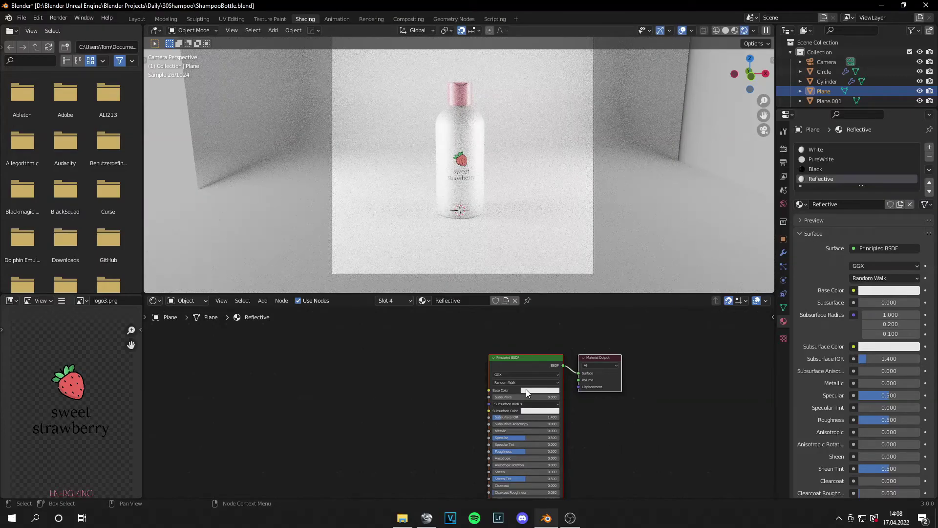
# Give the Reflective material a dark grey base color, Specular 1.000 and Roughness 0.155, and save the file
pyautogui.click(526, 390)
pyautogui.moveTo(573, 312); pyautogui.dragTo(574, 345)
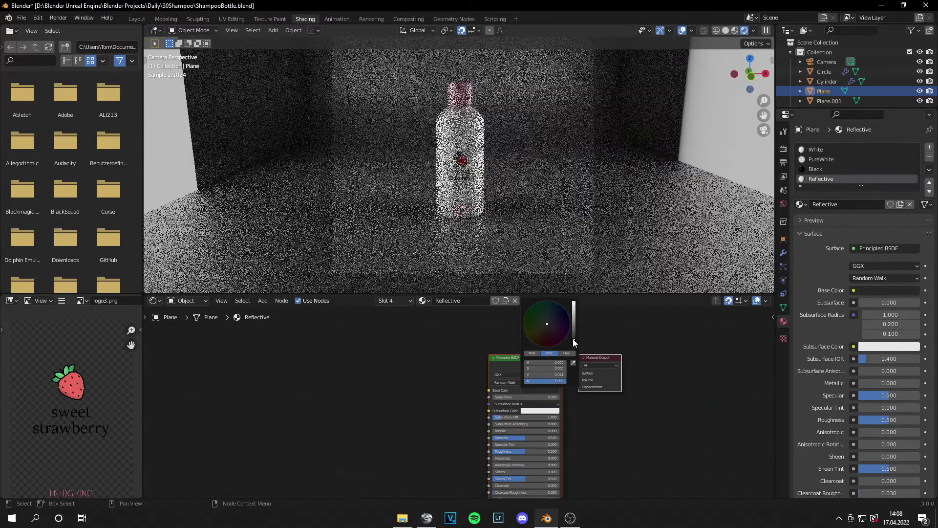
pyautogui.moveTo(523, 437); pyautogui.dragTo(496, 454)
pyautogui.hotkey('ctrl', 's')
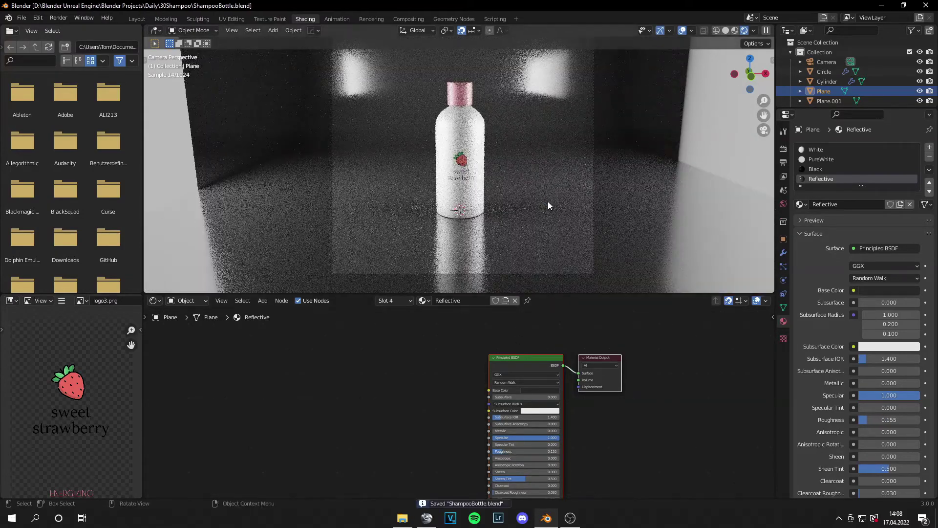
# Darken the Reflective material's base color to pure black and check the reflections around the bottle
pyautogui.scroll(-2, 547, 201)
pyautogui.click(539, 390)
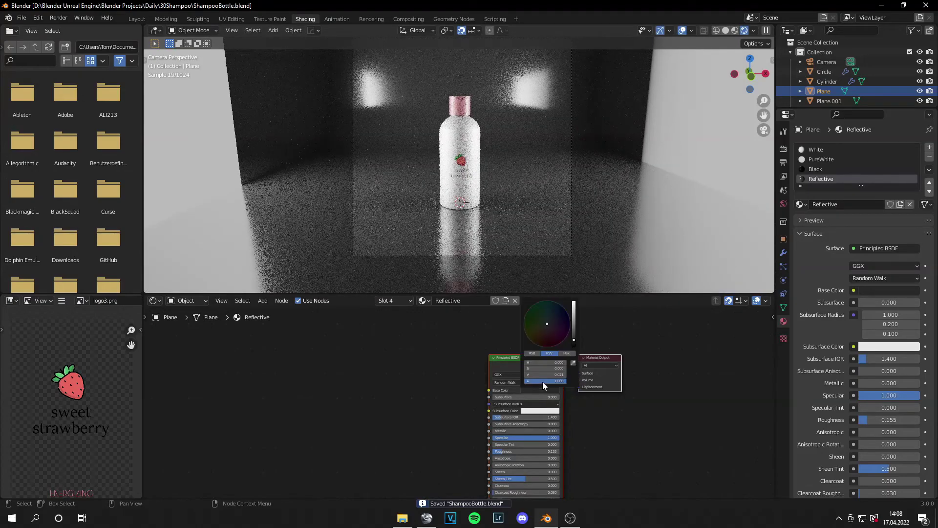
pyautogui.moveTo(574, 326); pyautogui.dragTo(573, 344)
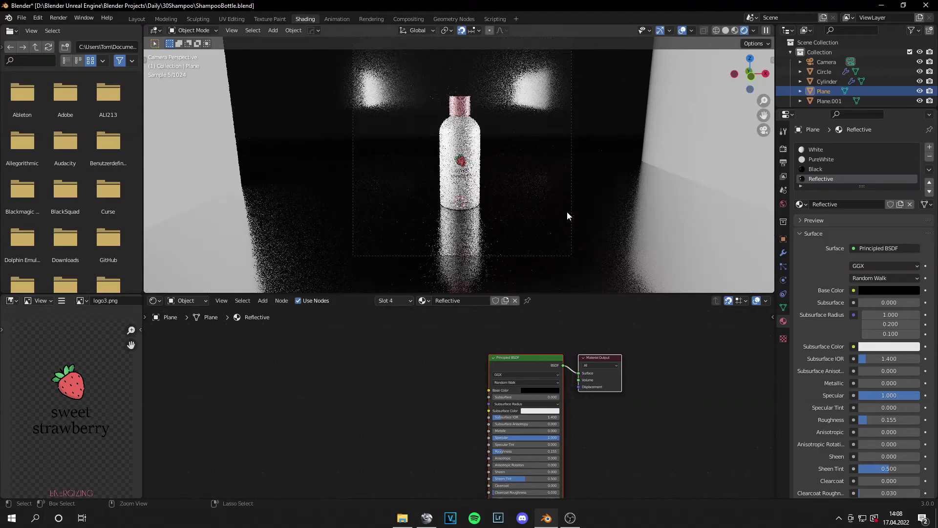
pyautogui.scroll(-2, 593, 196)
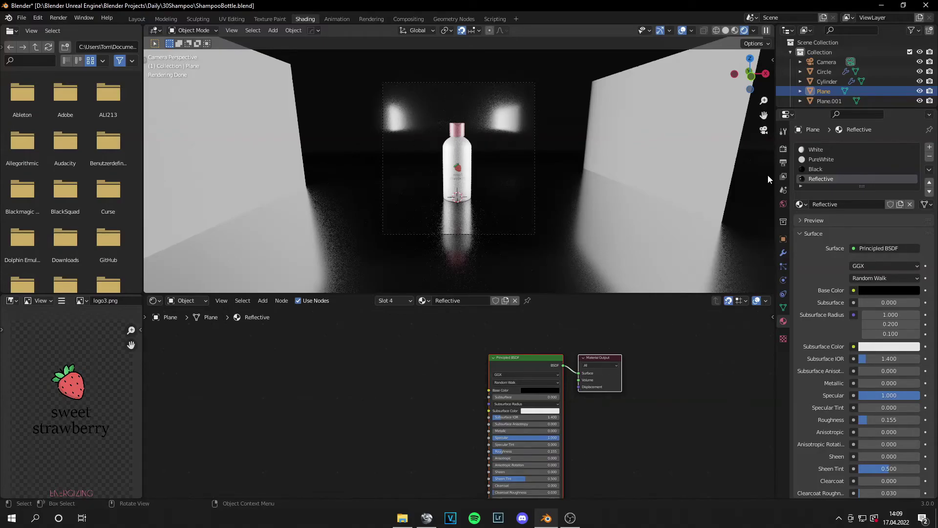
# Assign the White material back to the whole backdrop mesh, save the file and check the bottle in the rendered view
pyautogui.click(816, 150)
pyautogui.press('Tab')
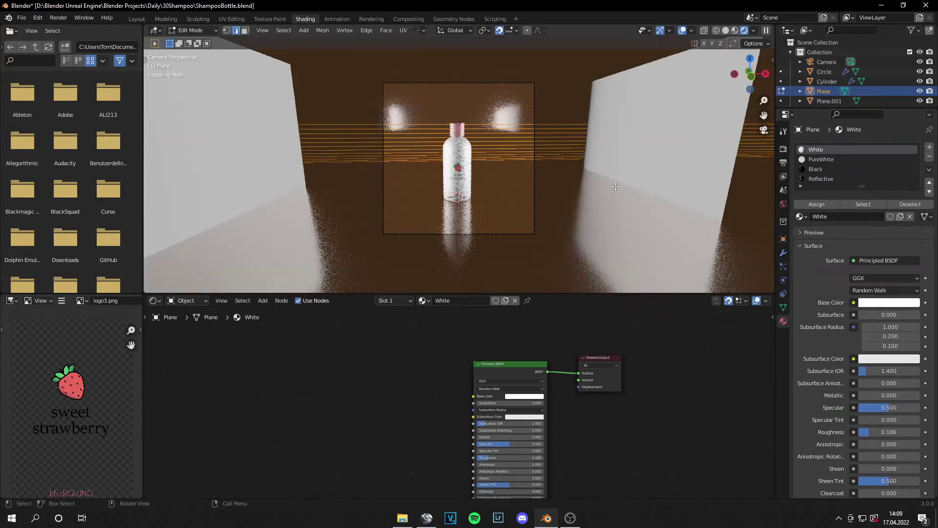
pyautogui.click(823, 204)
pyautogui.press('Tab')
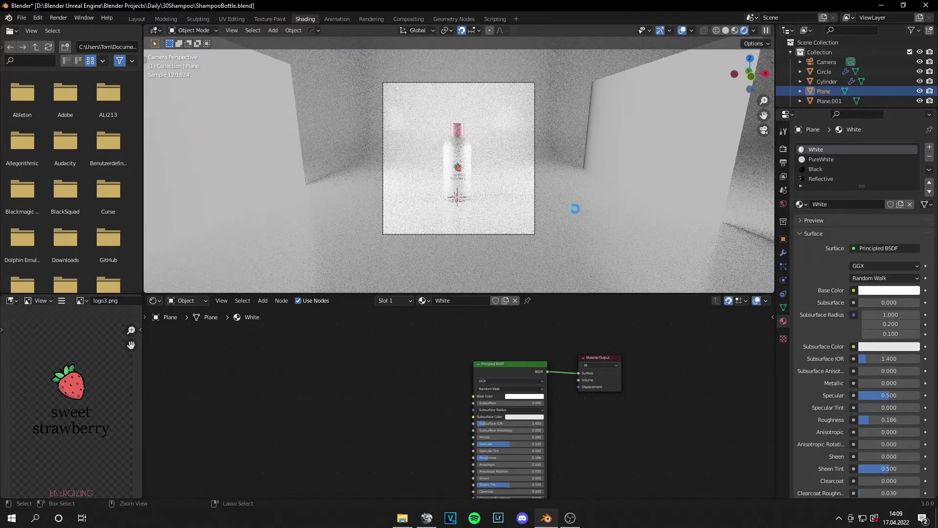
pyautogui.hotkey('ctrl', 's')
pyautogui.scroll(2, 561, 203)
pyautogui.keyDown('shift'); pyautogui.scroll(2, 593, 199); pyautogui.keyUp('shift')
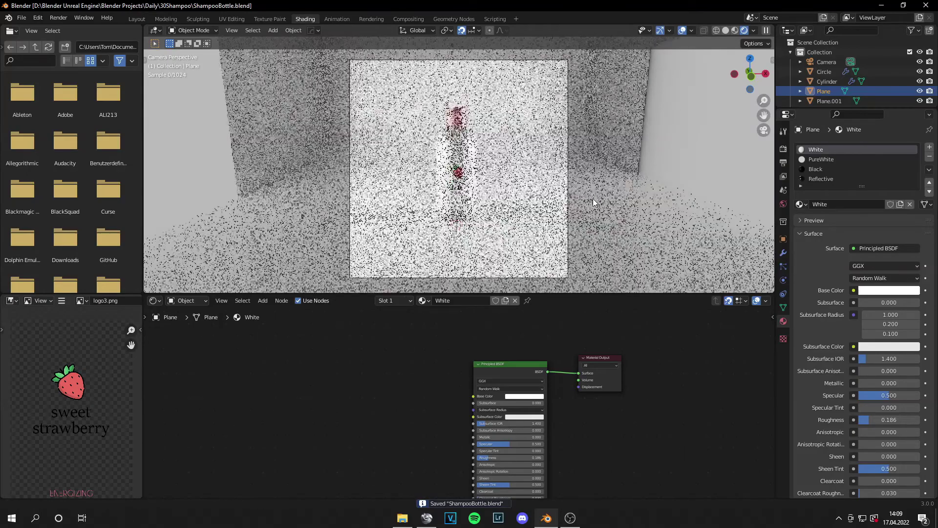